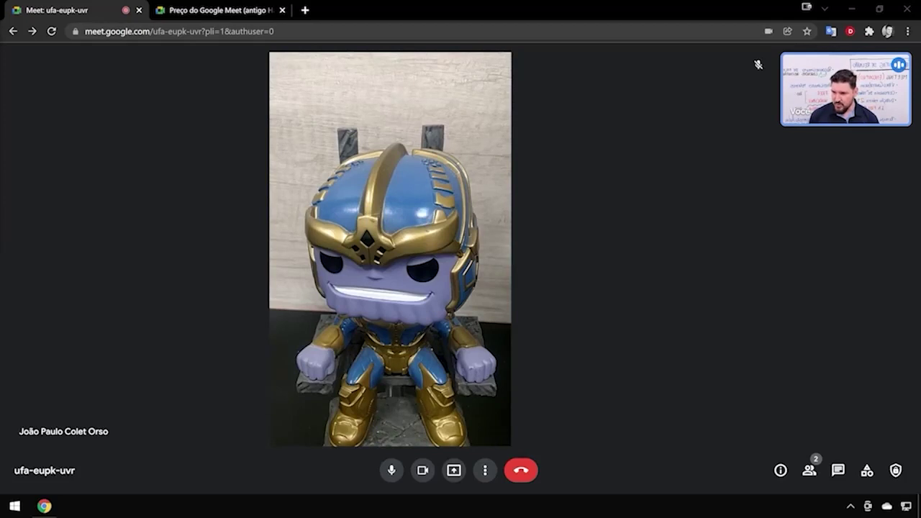
In the joining participant's pre-join video settings, set the maximum output and input resolutions to Alta definição (720p)
left_click_drag(0, 35, 335, 6)
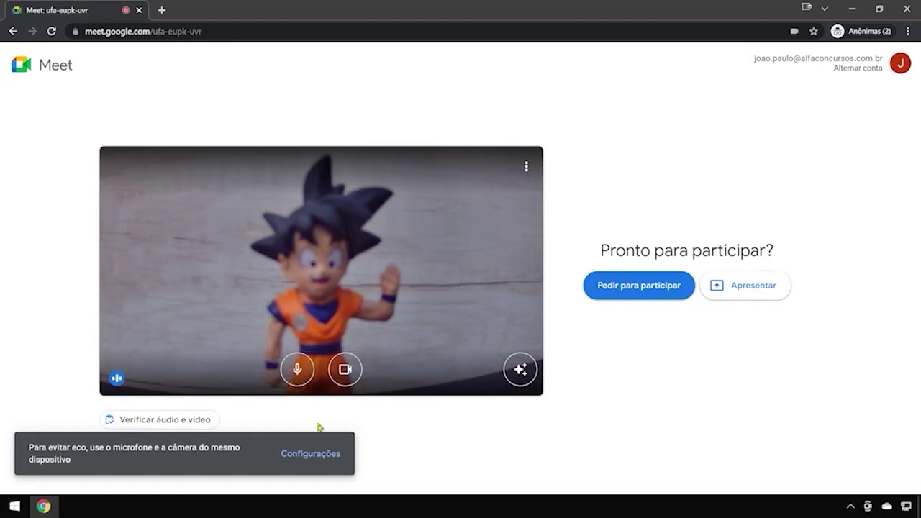
left_click(528, 171)
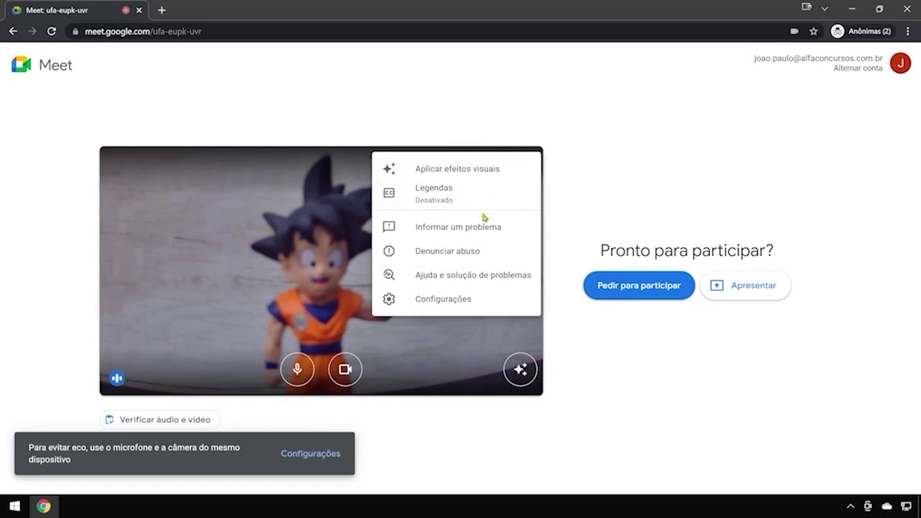
left_click(447, 299)
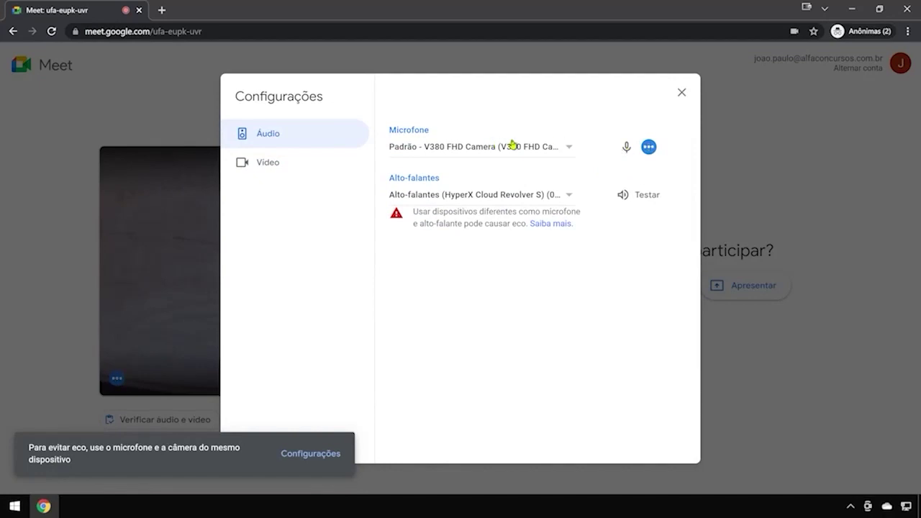
left_click(289, 166)
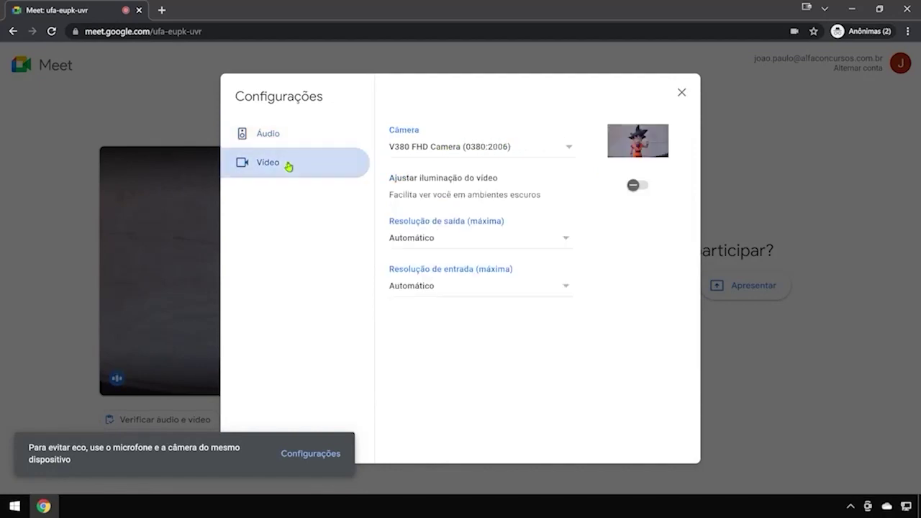
left_click(471, 238)
left_click(434, 268)
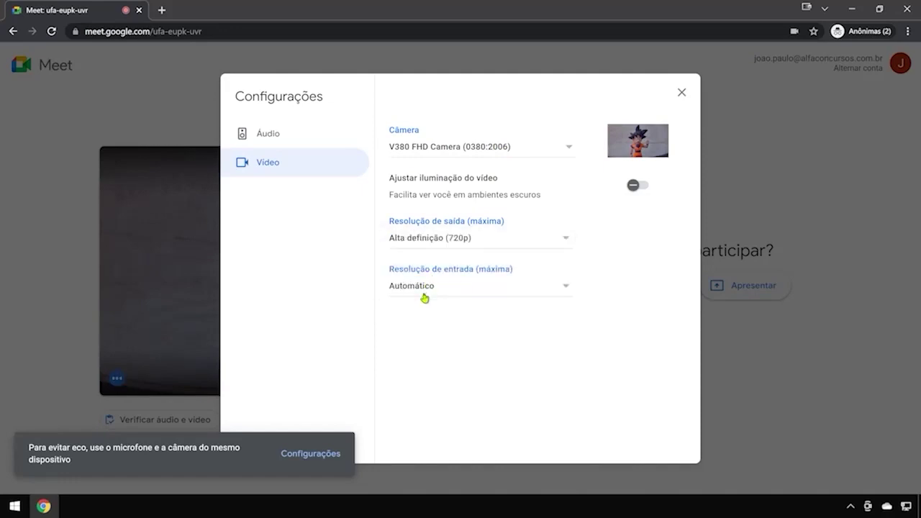
left_click(424, 295)
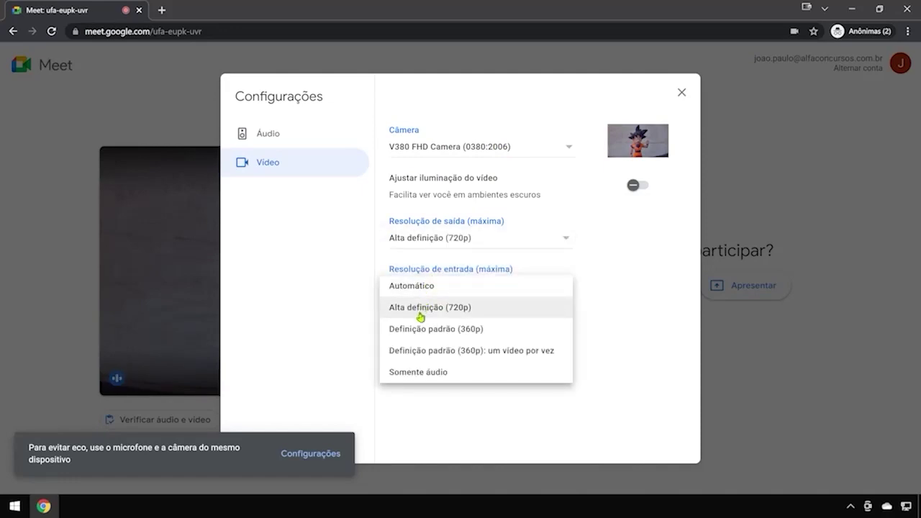
left_click(423, 313)
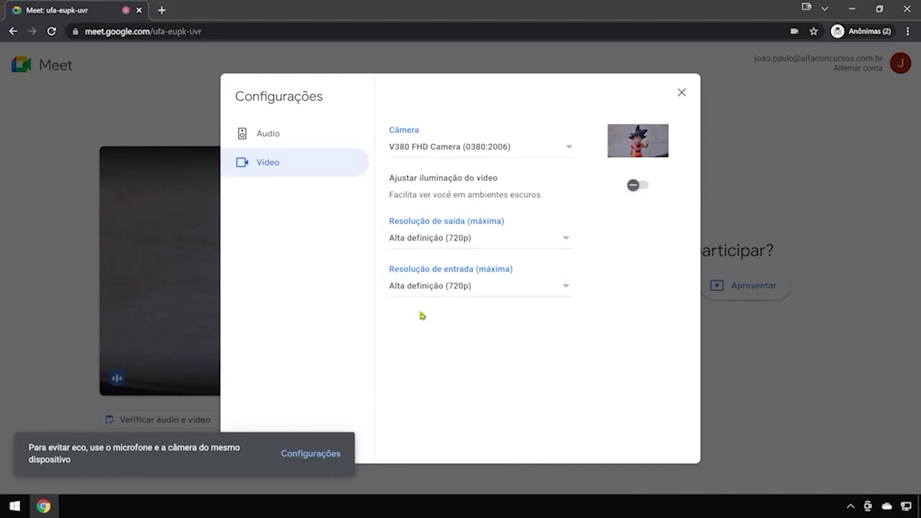
left_click(642, 185)
Review the available speakers and microphones in the audio settings, keep the default V380 FHD Camera microphone, and close the settings
left_click(312, 140)
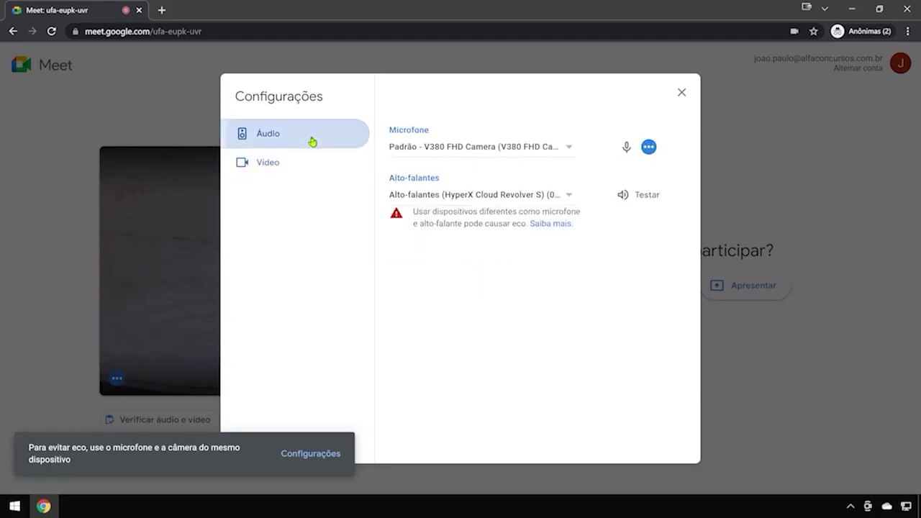
left_click(556, 195)
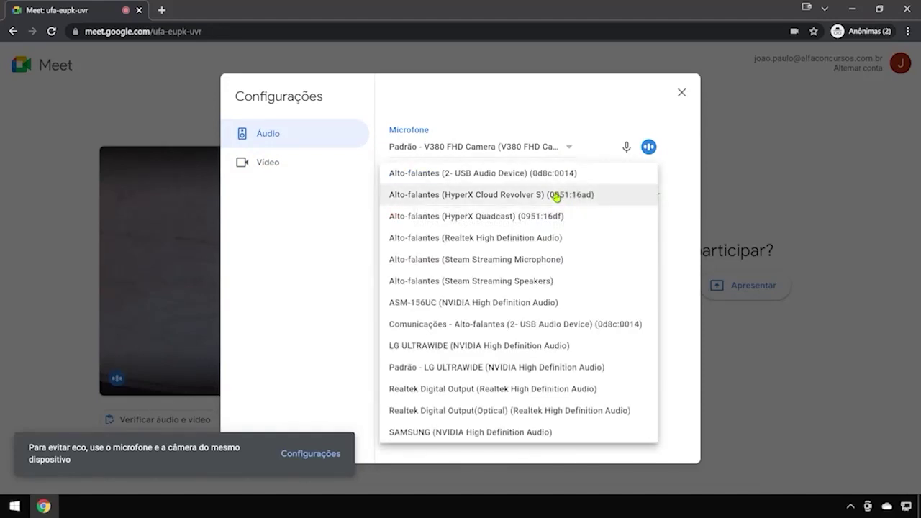
left_click(588, 148)
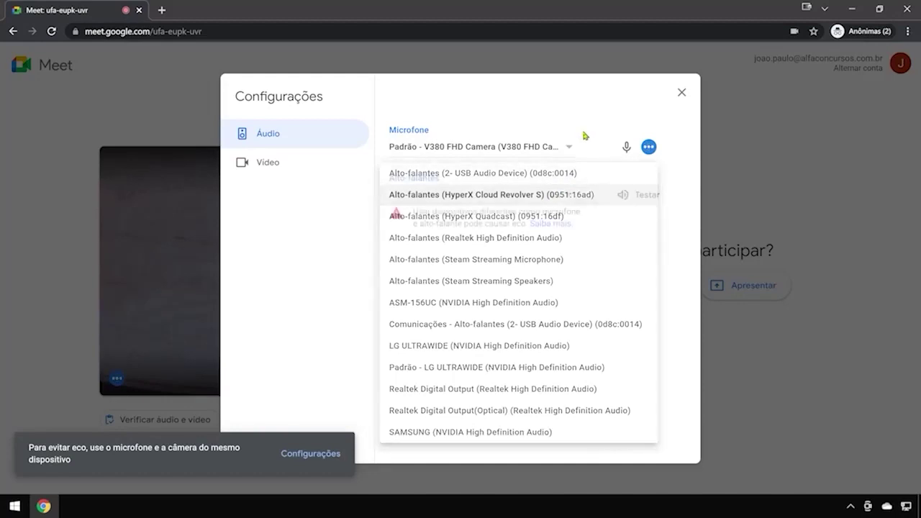
left_click(544, 155)
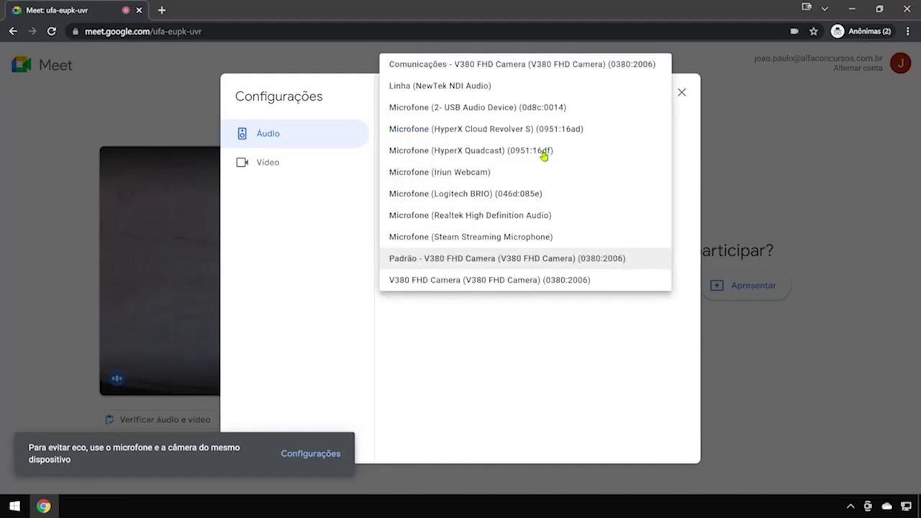
left_click(565, 261)
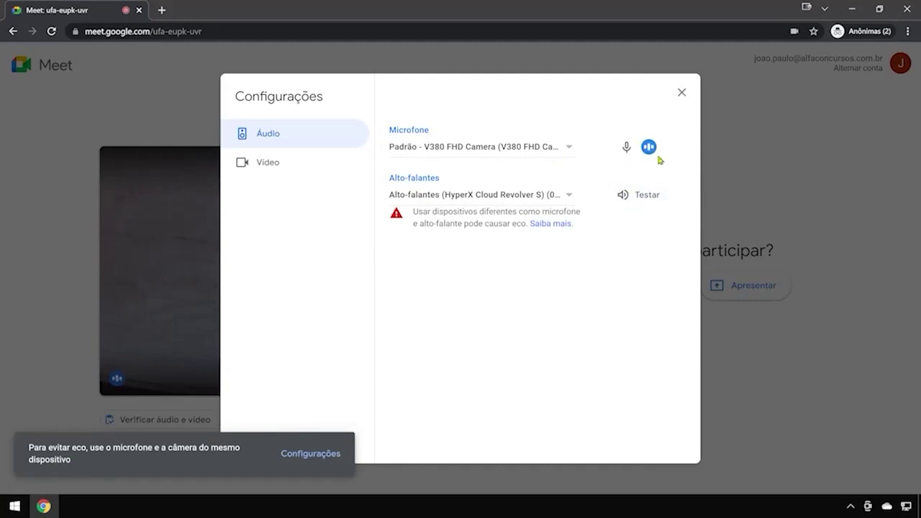
left_click(680, 93)
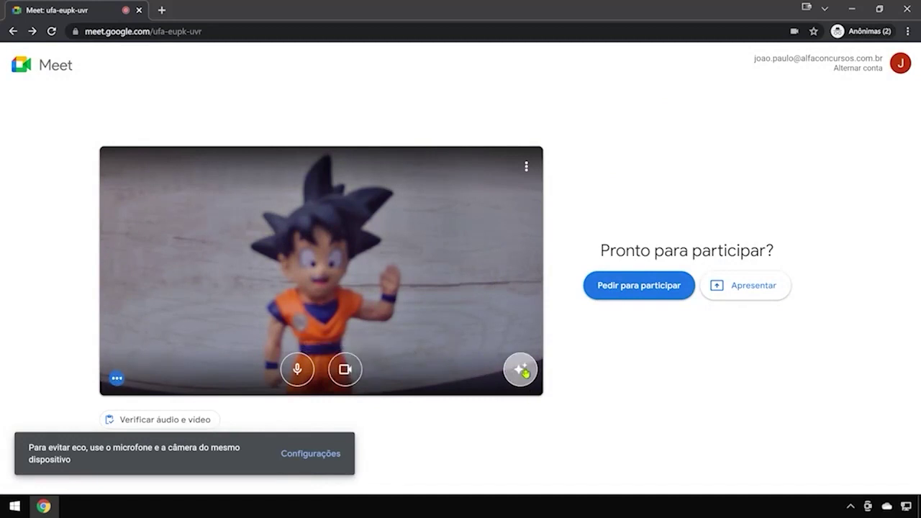
Switch the camera and microphone off and back on in the preview, and look over the visual effects and backgrounds
left_click(341, 370)
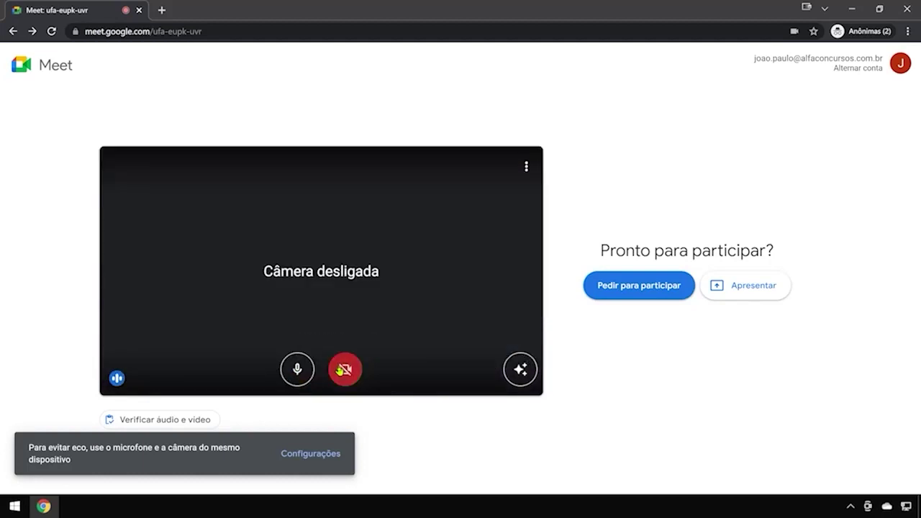
left_click(341, 371)
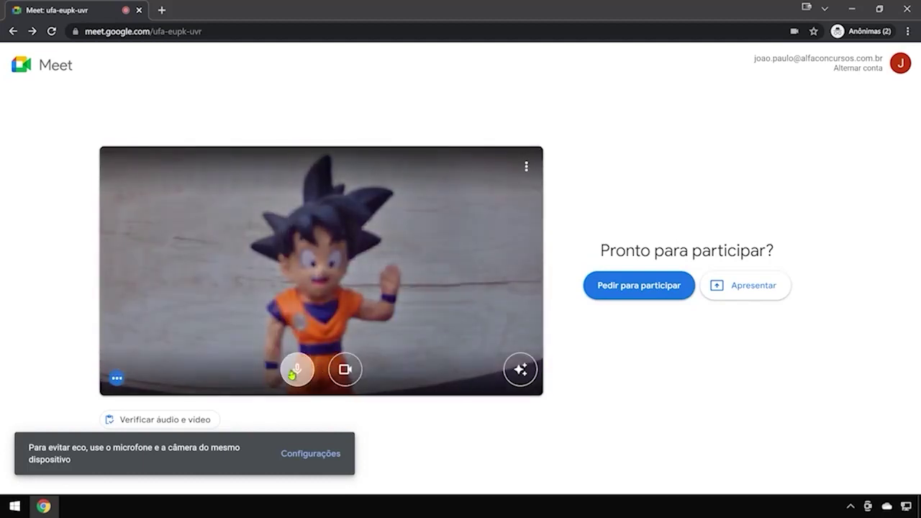
left_click(293, 370)
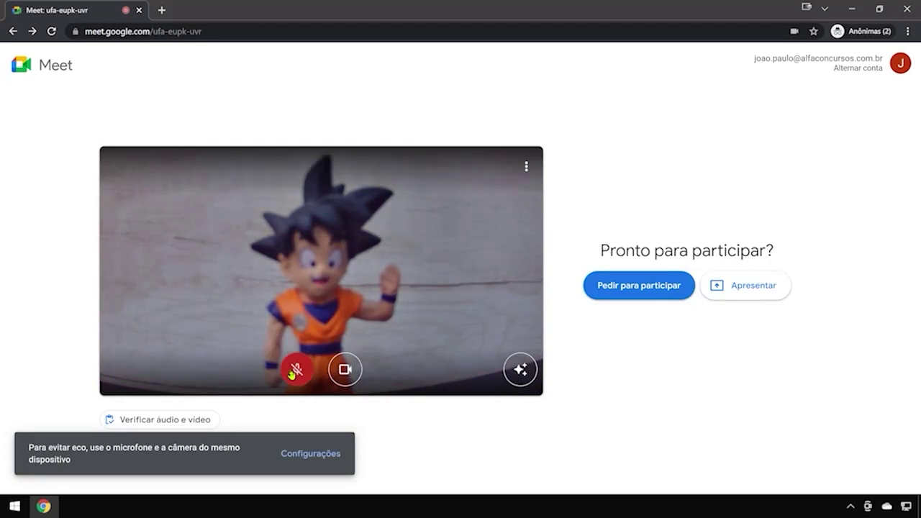
left_click(293, 371)
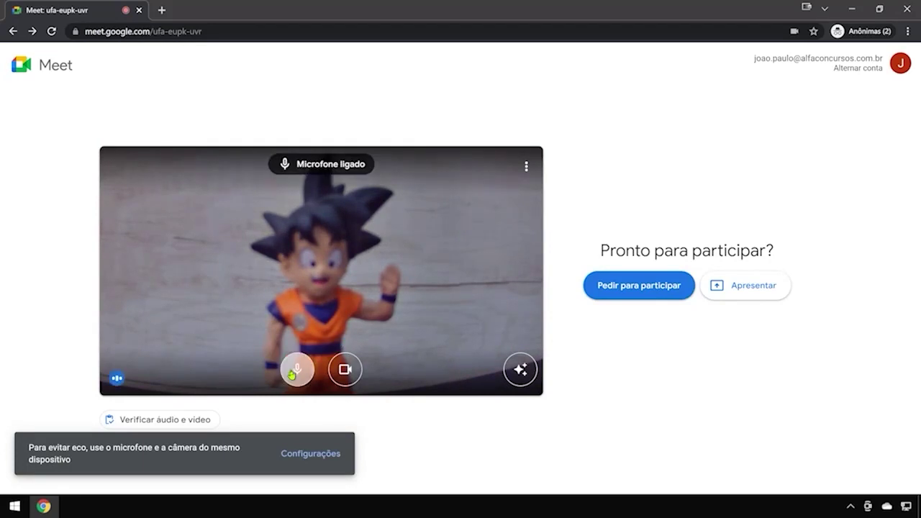
left_click(521, 370)
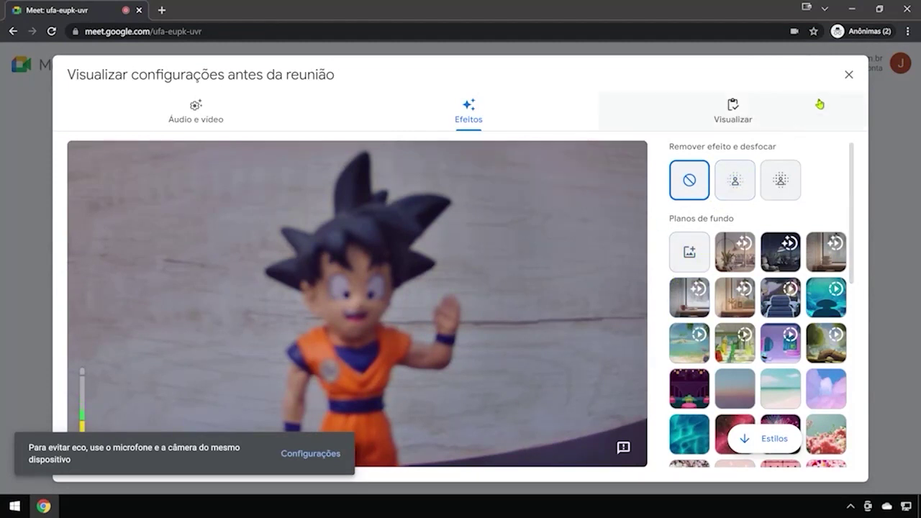
left_click(849, 76)
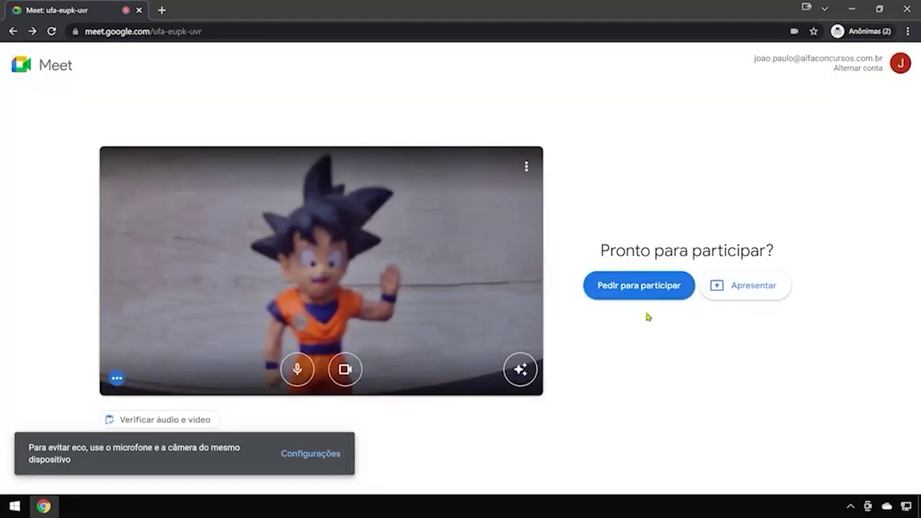
Request to join the meeting as the participant and admit that request from the organizer's window
left_click(644, 287)
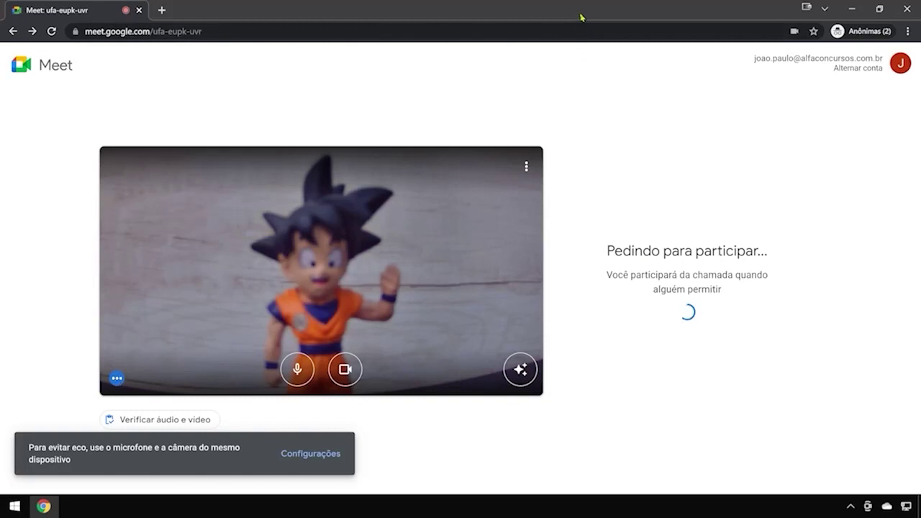
left_click_drag(581, 16, 0, 50)
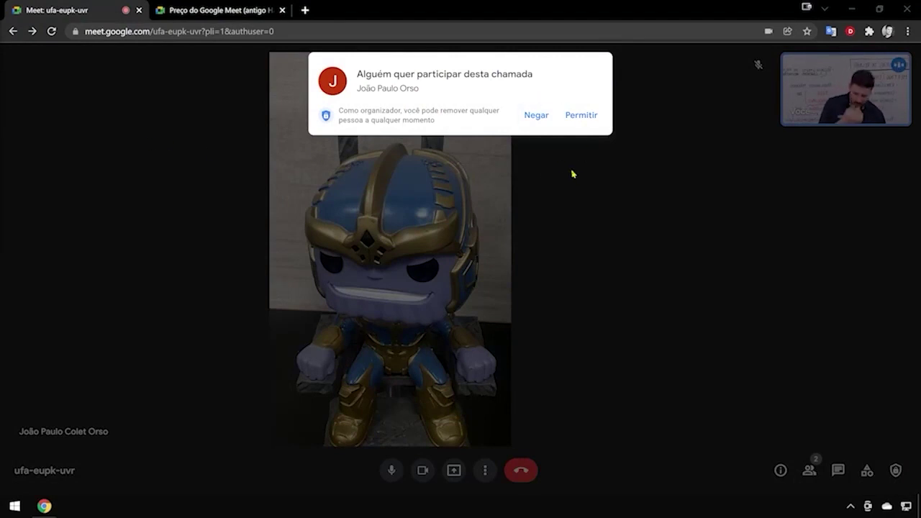
left_click(582, 116)
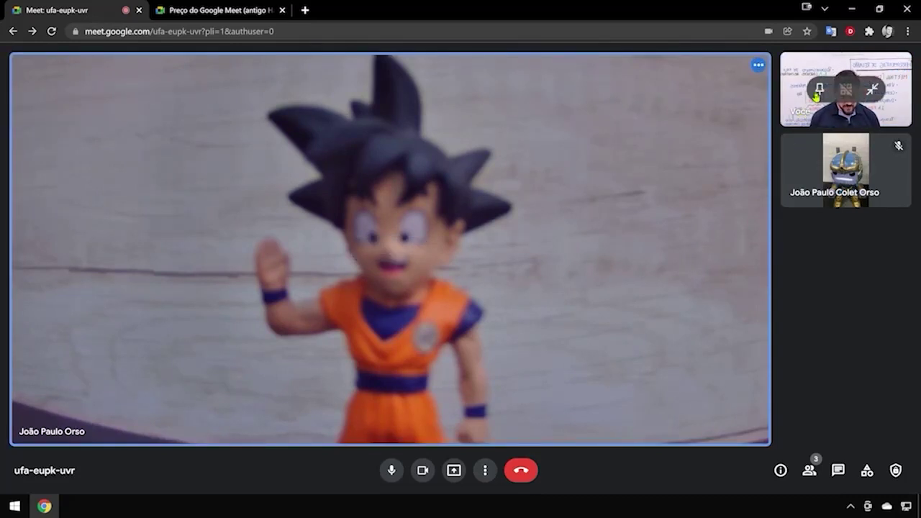
Pin your own video and mute your microphone, switching the pin to the newly admitted participant before unpinning them
left_click(818, 91)
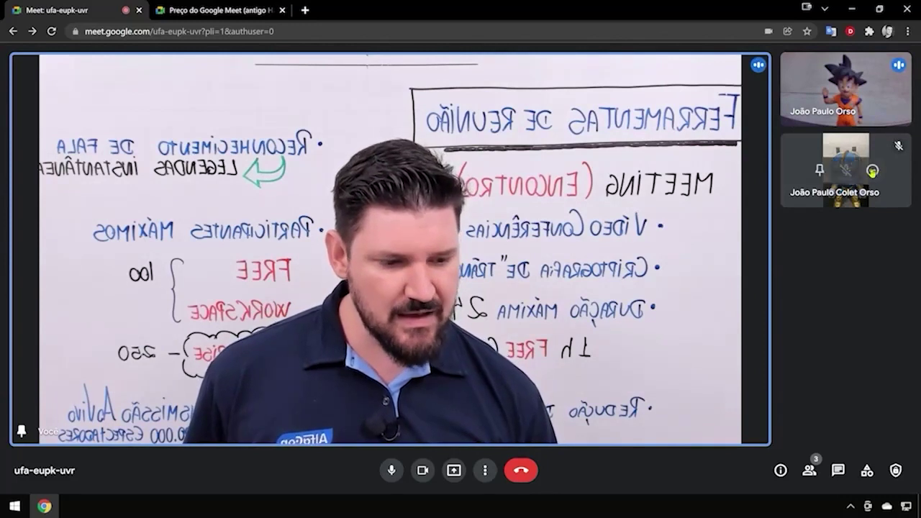
left_click(392, 470)
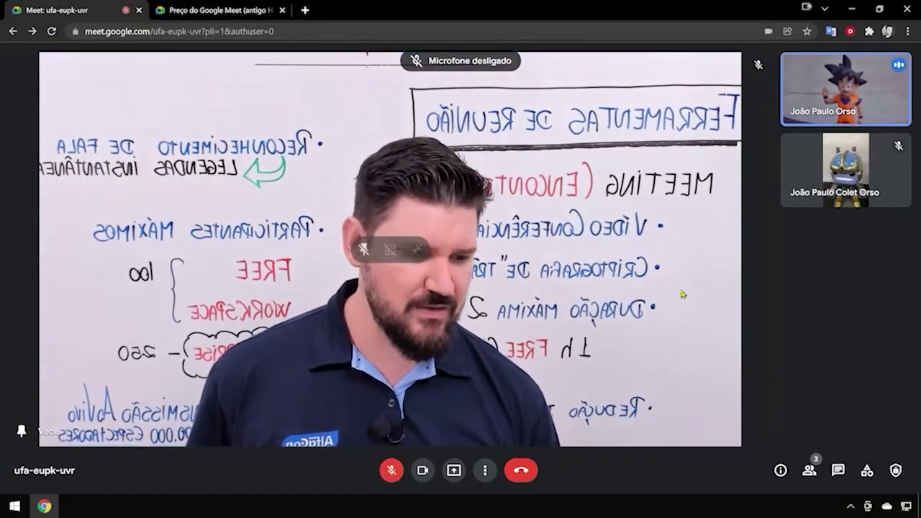
left_click(819, 89)
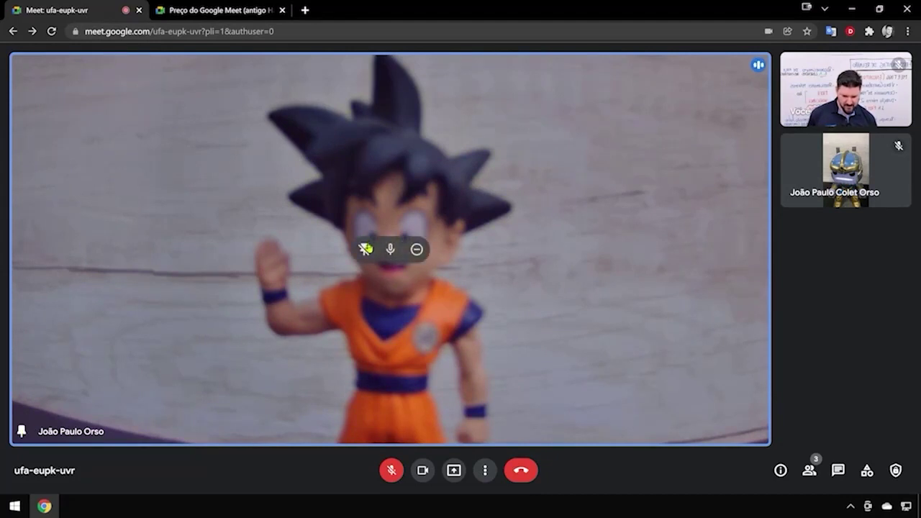
left_click(365, 249)
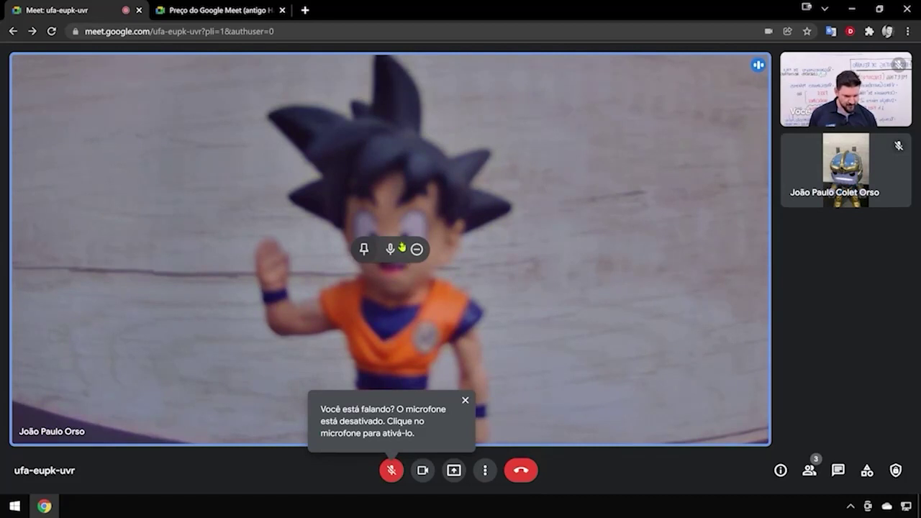
Turn your own microphone back on and mute the newly admitted participant for everyone in the call
left_click(391, 250)
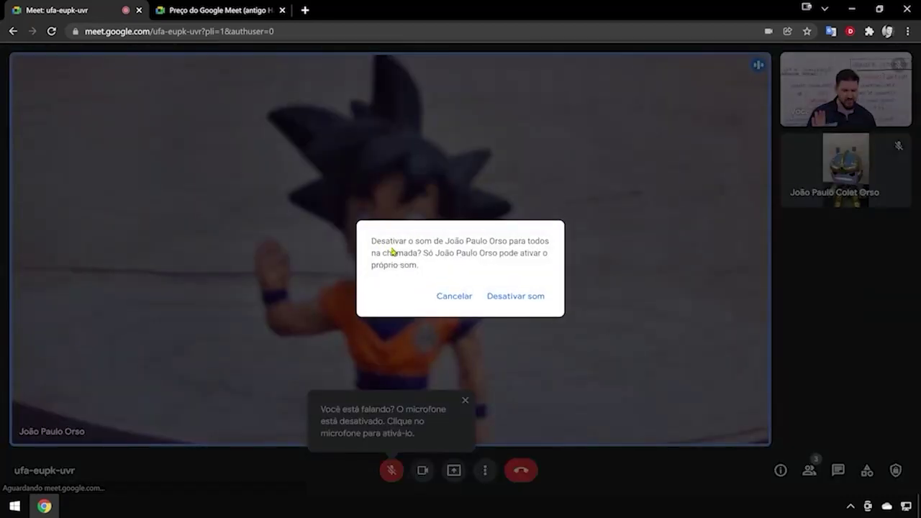
left_click(454, 296)
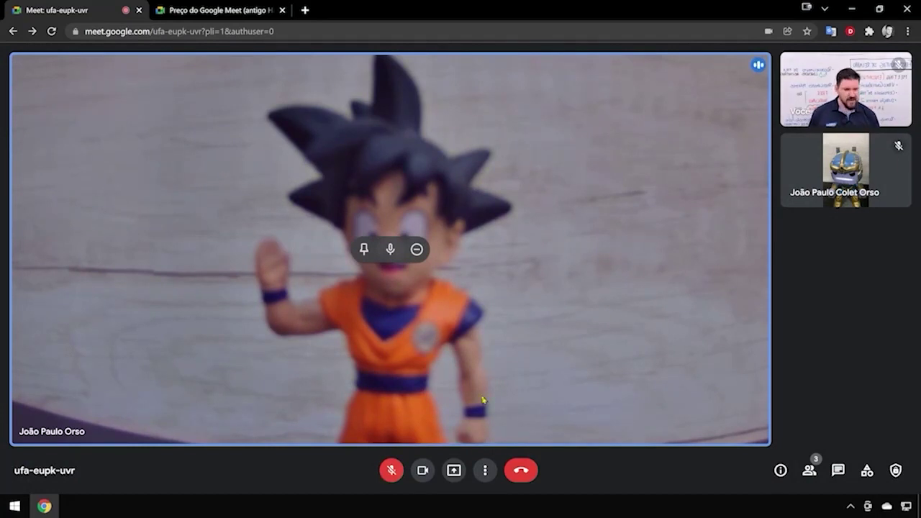
left_click(391, 470)
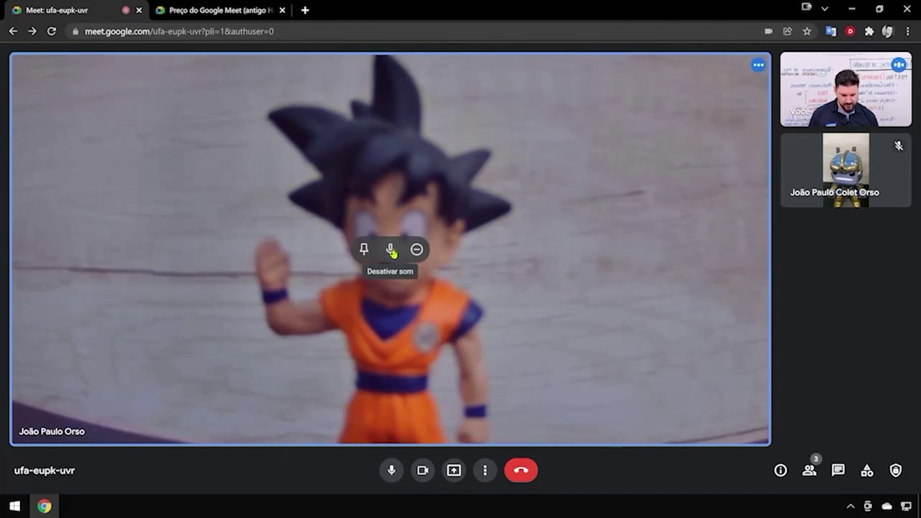
left_click(391, 250)
left_click(497, 297)
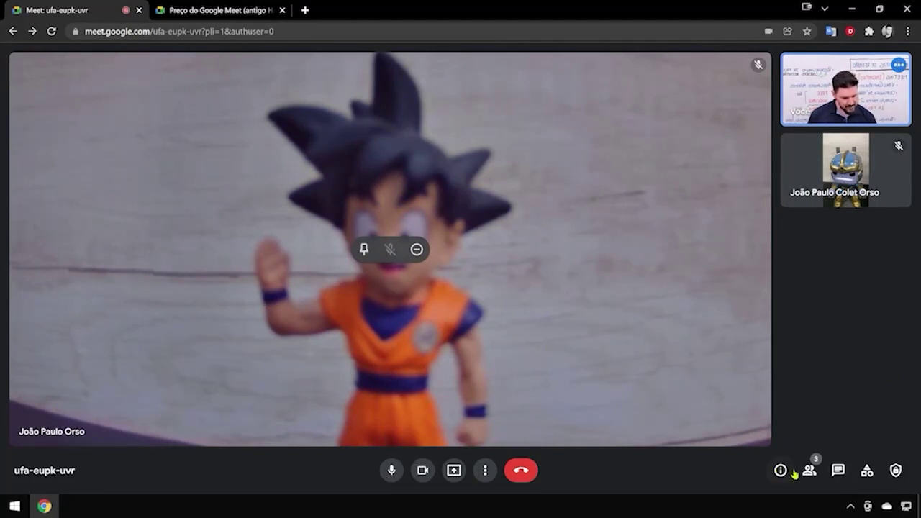
Change the meeting layout to Automático with a maximum of 6 tiles displayed
left_click(484, 471)
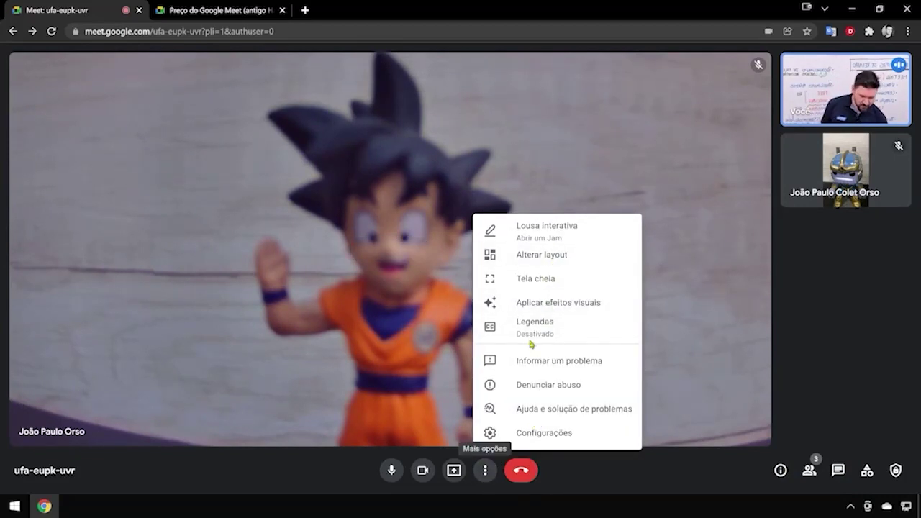
left_click(541, 263)
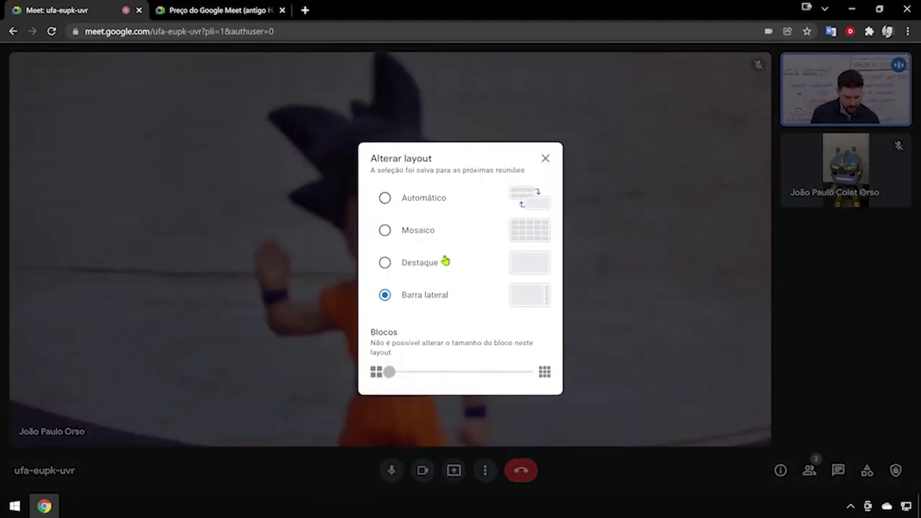
left_click(437, 209)
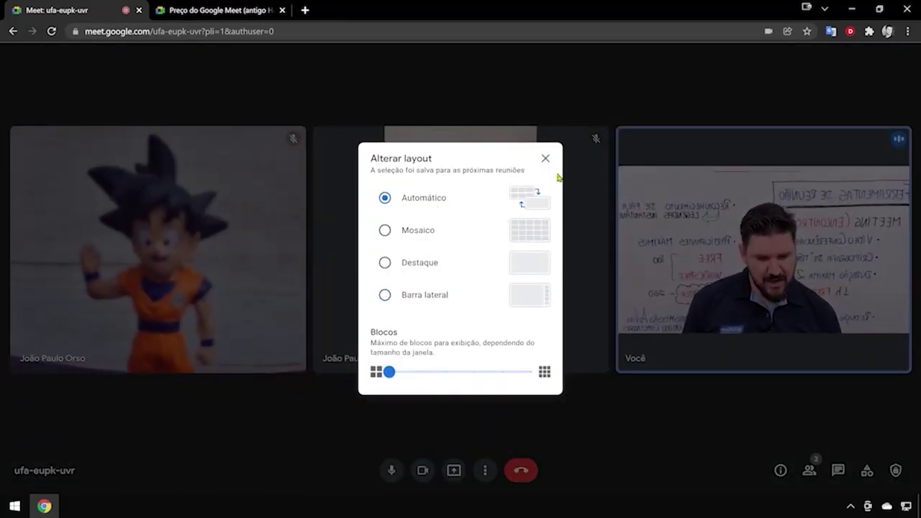
left_click(403, 377)
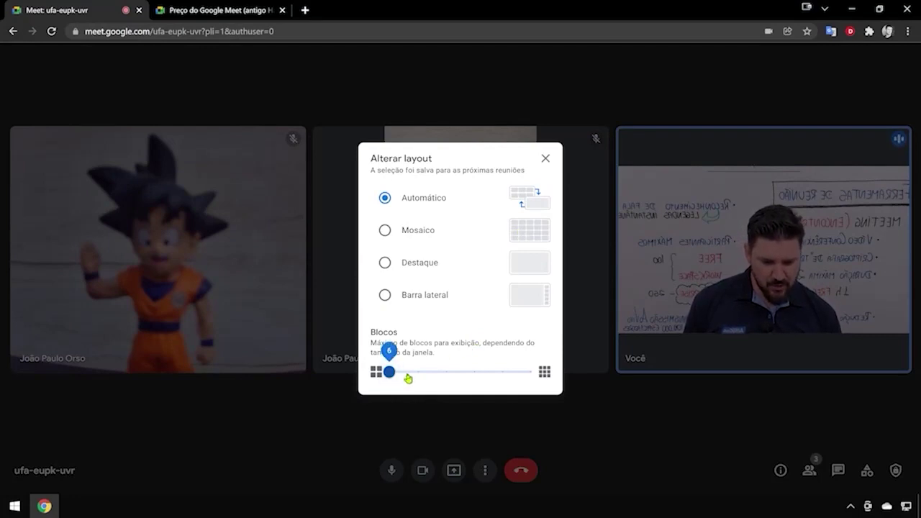
key("Right")
key("Right")
key("Right")
left_click_drag(414, 377, 324, 382)
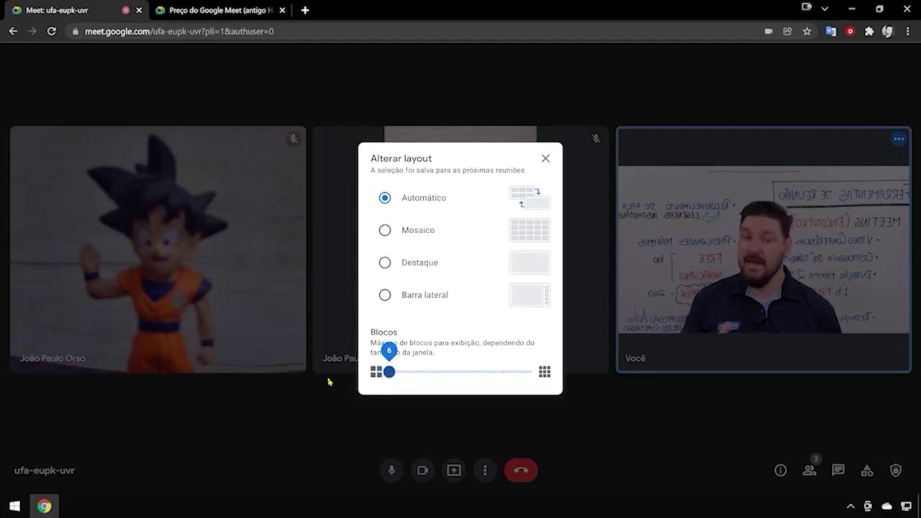
Close the layout settings, view the participant's meeting window to check its tiles, and return to the organizer's window
left_click(548, 164)
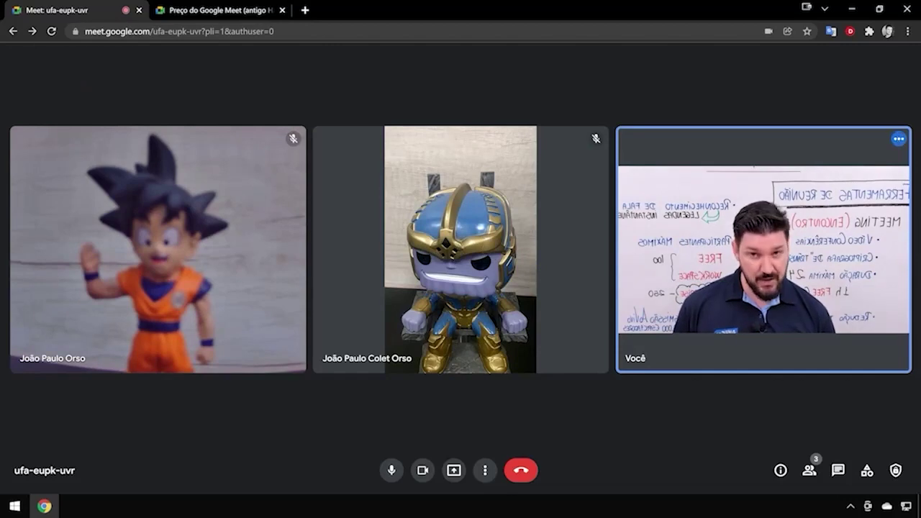
left_click_drag(194, 77, 364, 5)
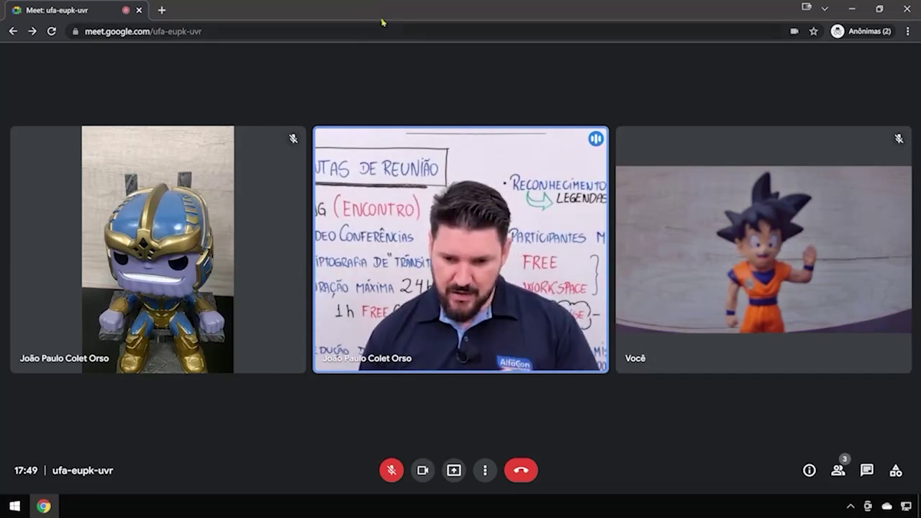
left_click_drag(381, 23, 0, 80)
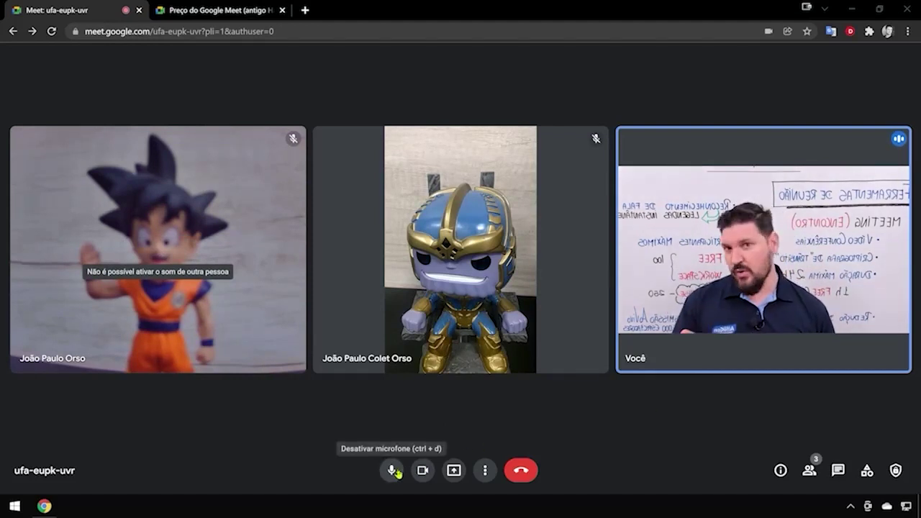
Change the meeting layout to Barra lateral and close the layout settings
left_click(487, 471)
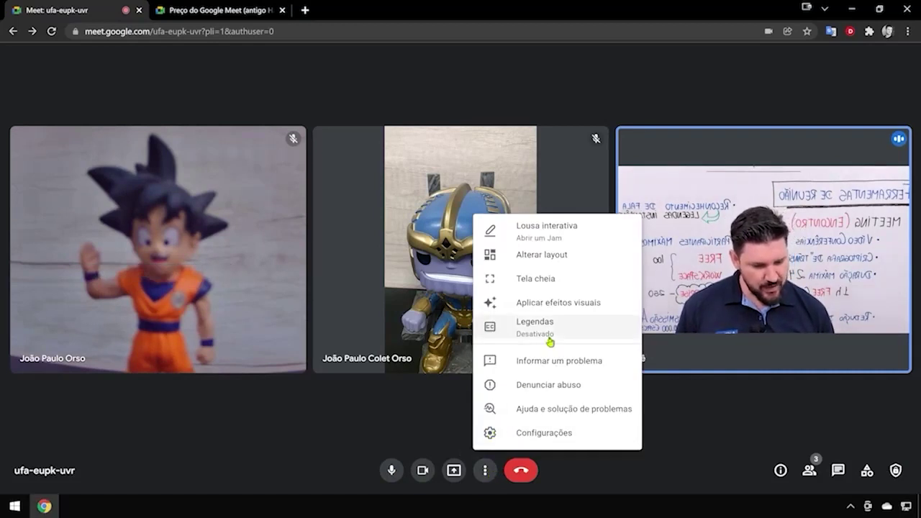
left_click(551, 257)
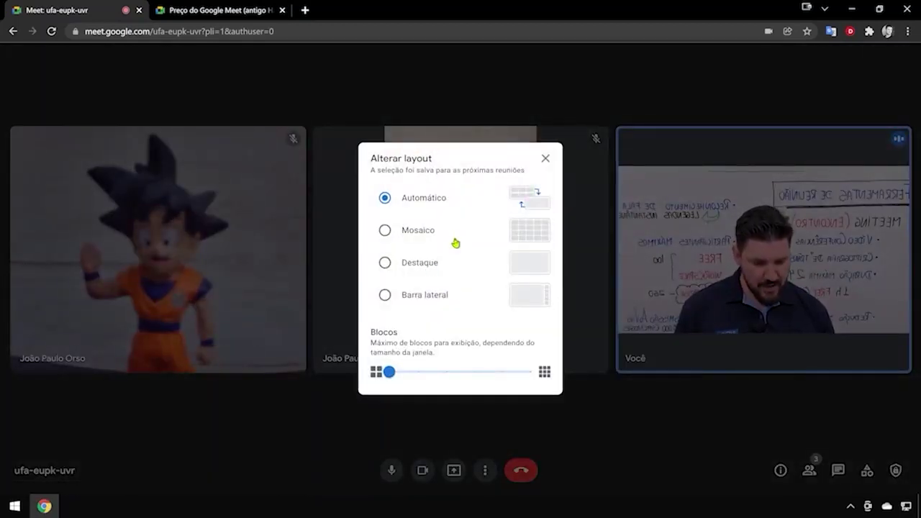
left_click(427, 301)
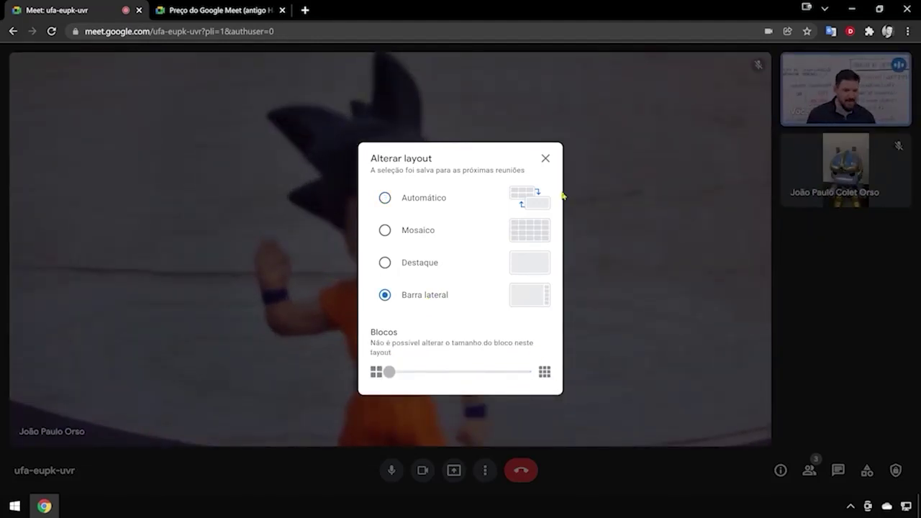
left_click(545, 158)
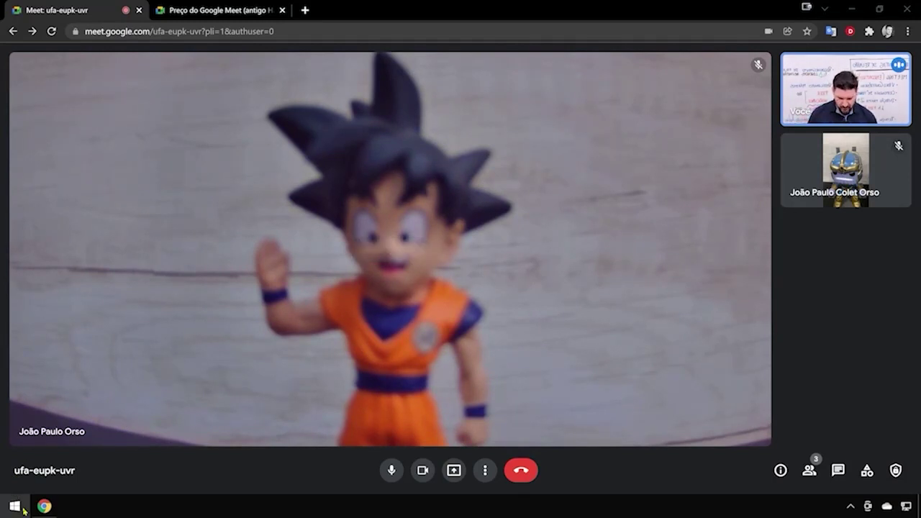
Present the PowerPoint window to everyone in the call and bring up the participant's window to view the presentation
left_click(455, 480)
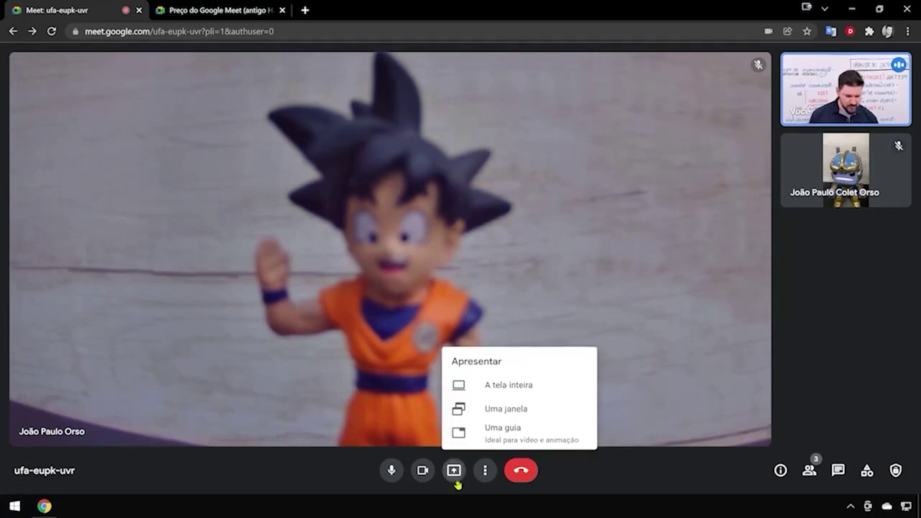
left_click(498, 413)
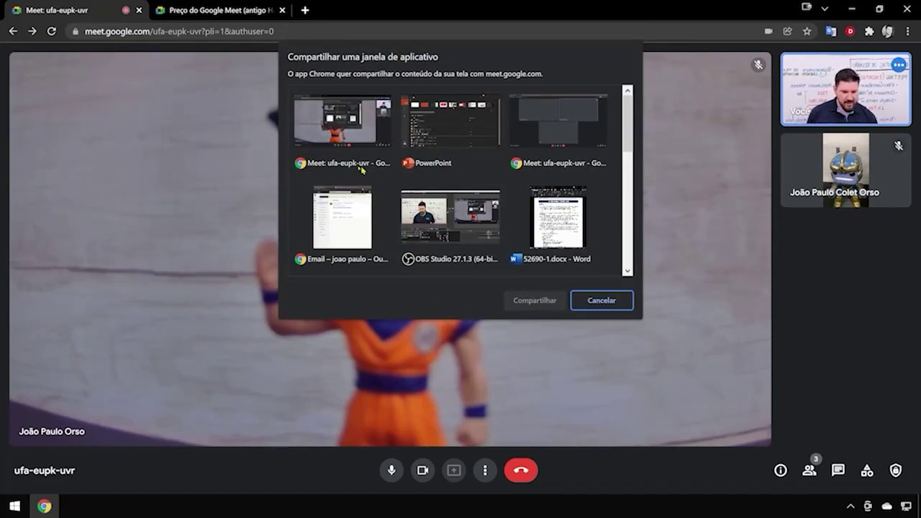
left_click(424, 147)
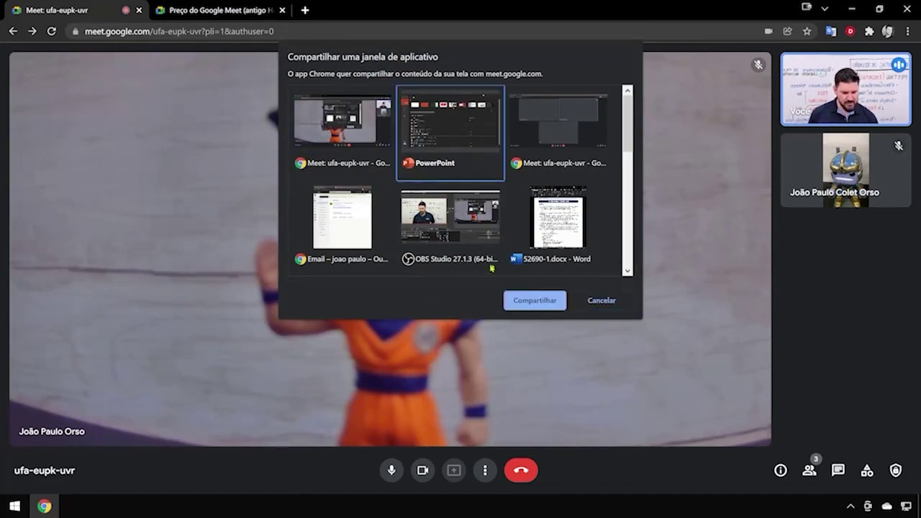
left_click(531, 307)
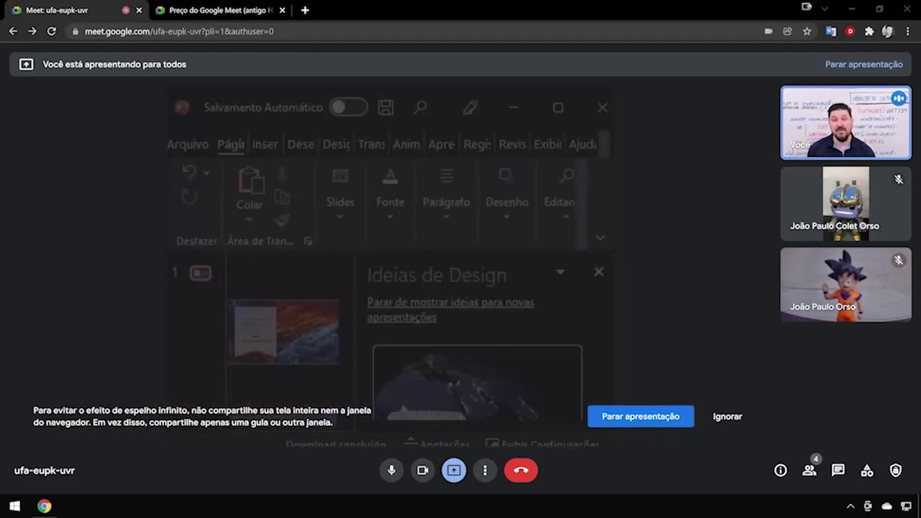
left_click_drag(195, 87, 355, 6)
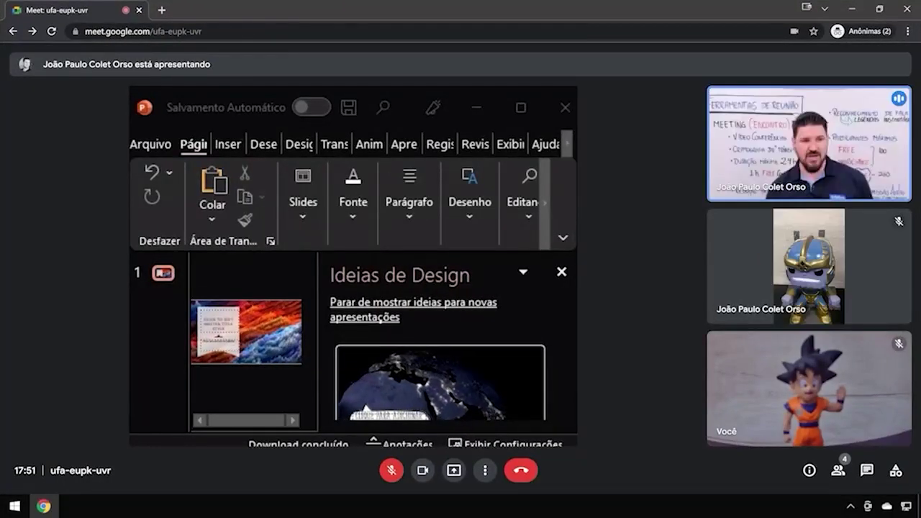
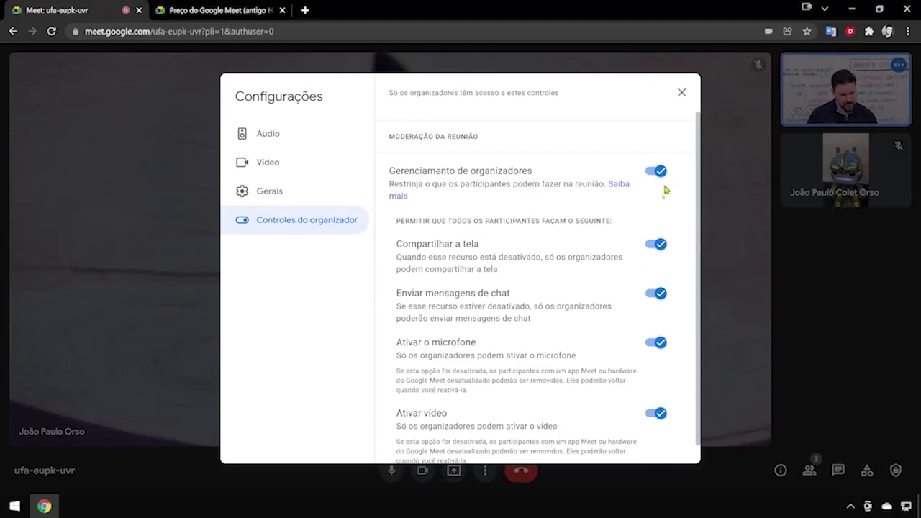
Close the organizer controls, send the chat message "oi" to everyone, and close the in-call messages
left_click(683, 91)
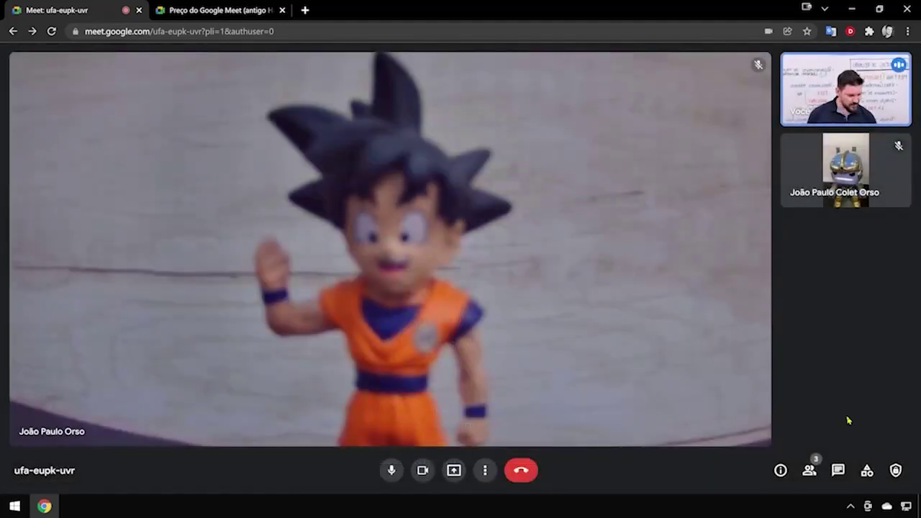
left_click(838, 471)
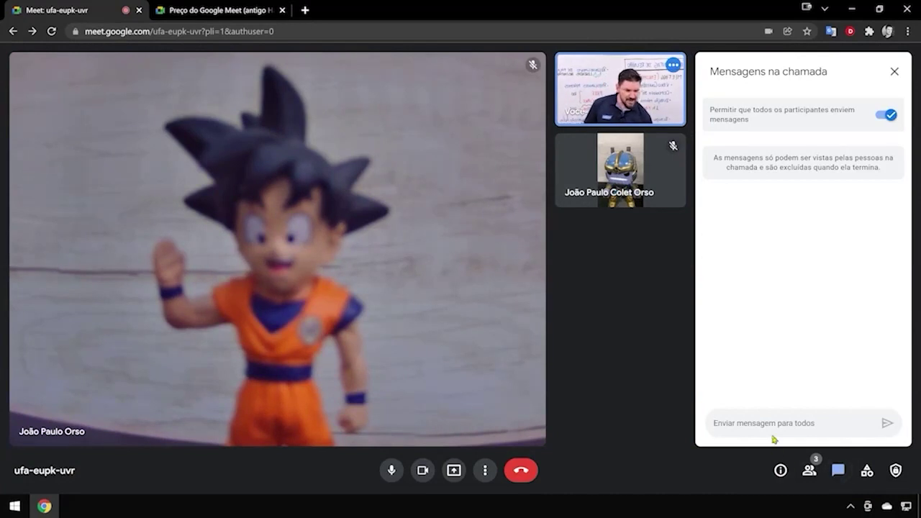
type("oi")
key("Return")
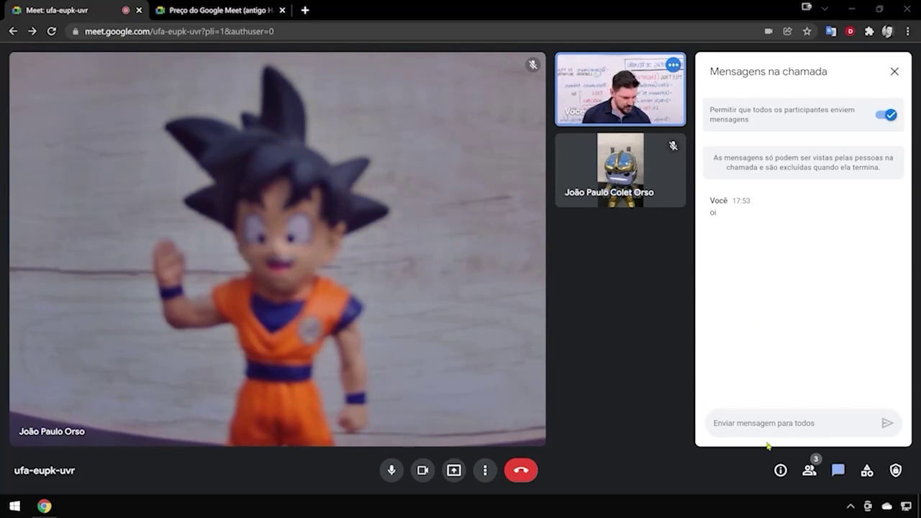
left_click(895, 71)
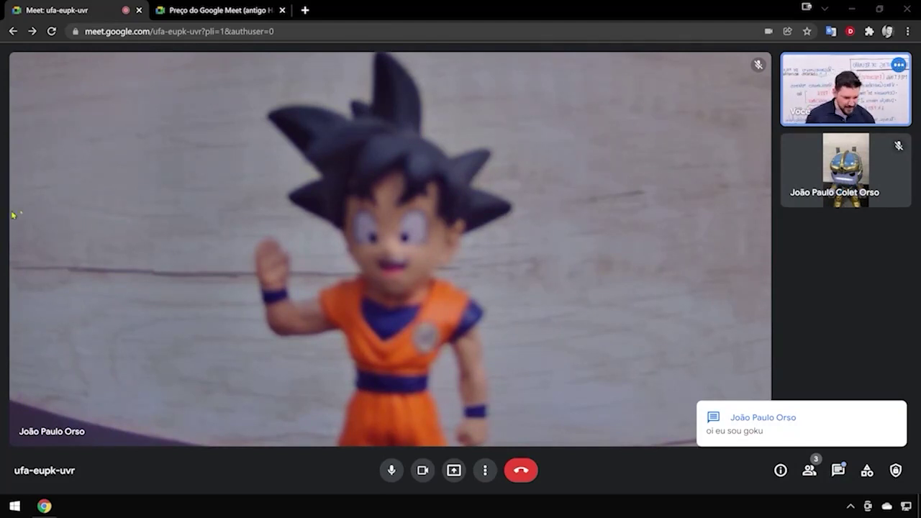
Reopen the in-call messages to read the participant's reply and close the chat again
left_click(839, 473)
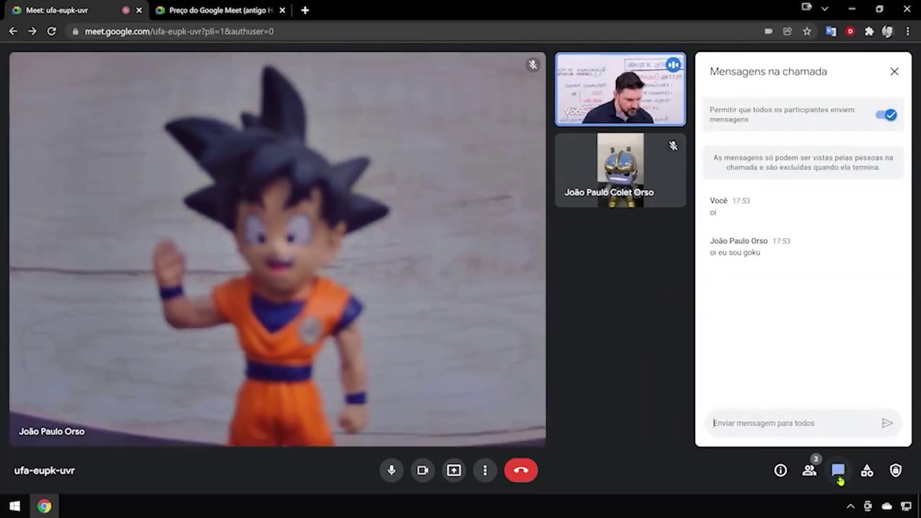
double_click(739, 240)
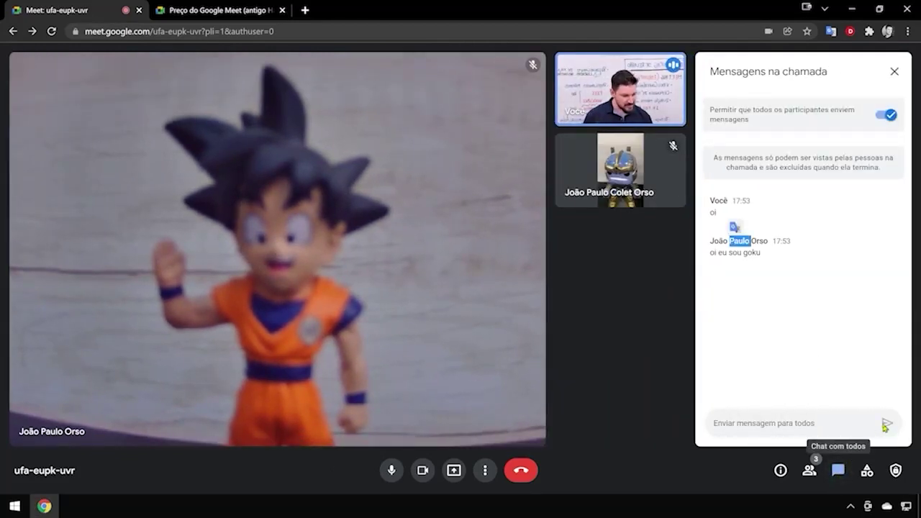
left_click(820, 425)
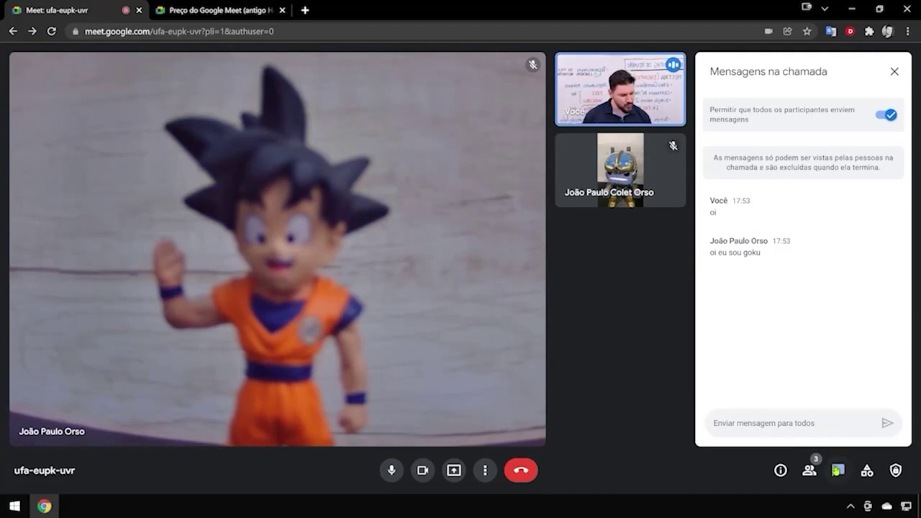
left_click(839, 470)
From the list of people in the call, pin your own video, switch the pin to the second participant, and pin yourself again
left_click(810, 470)
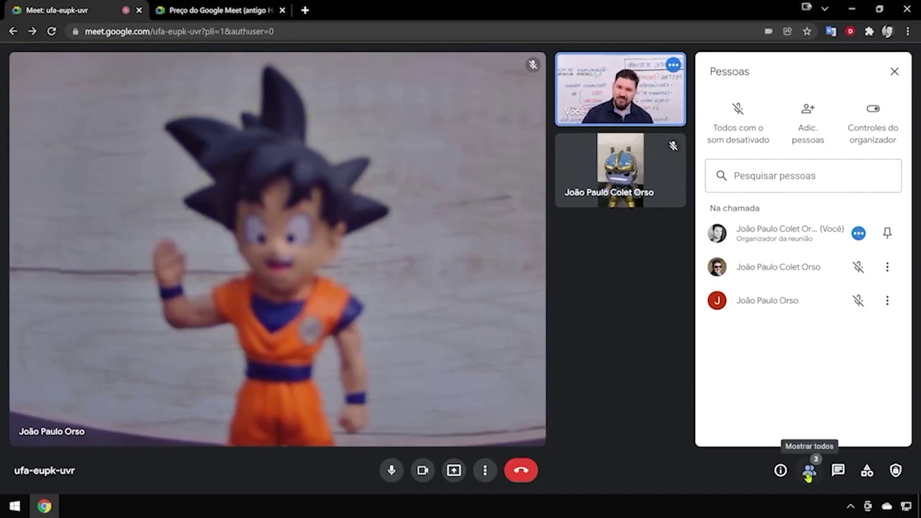
left_click(887, 234)
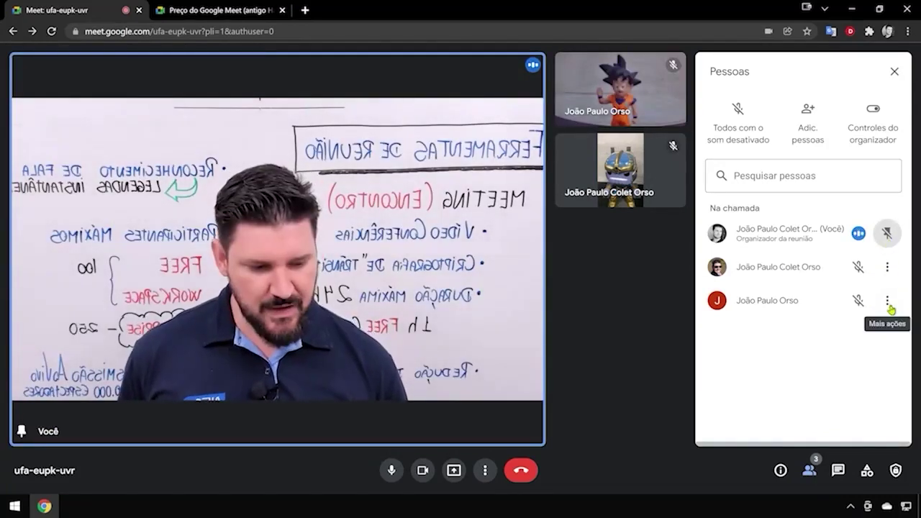
left_click(888, 268)
left_click(879, 276)
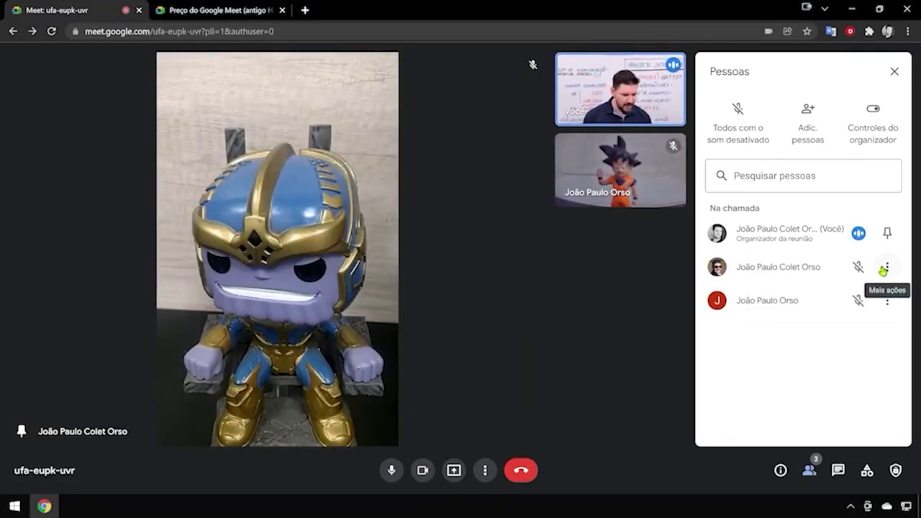
left_click(888, 240)
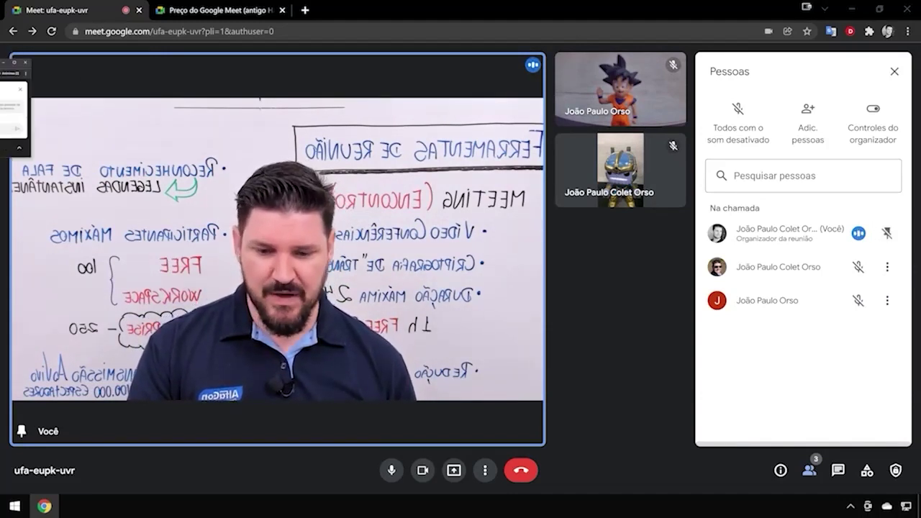
View the participant's window to compare its layout with the organizer's pinned view, put it away, and close the people list
left_click_drag(2, 61, 282, 6)
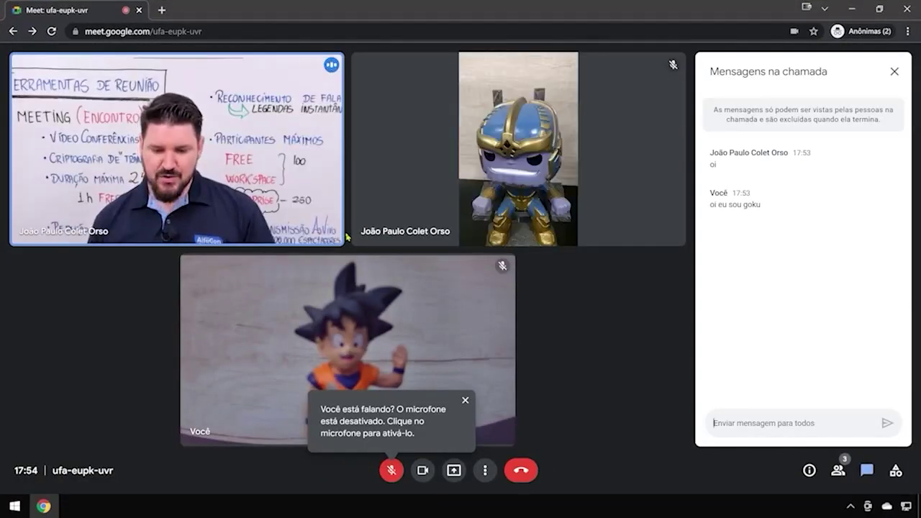
mouse_move(250, 183)
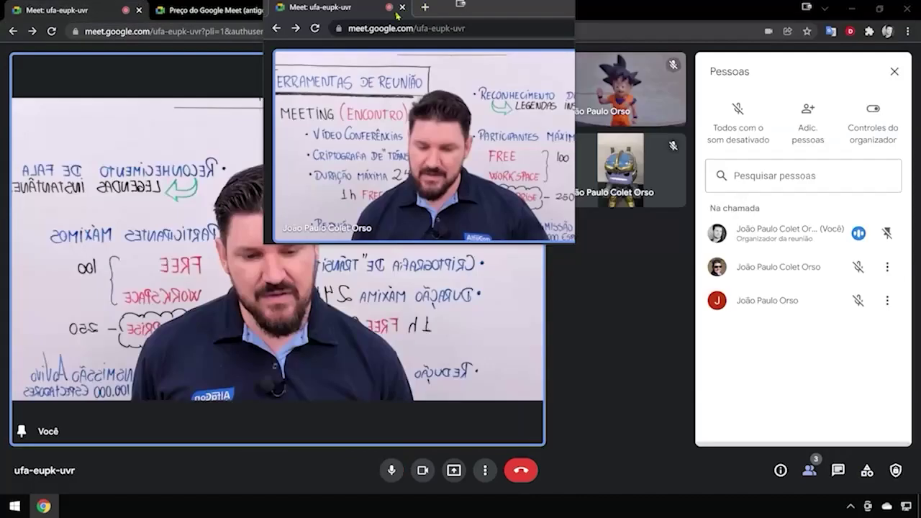
left_click_drag(397, 15, 0, 94)
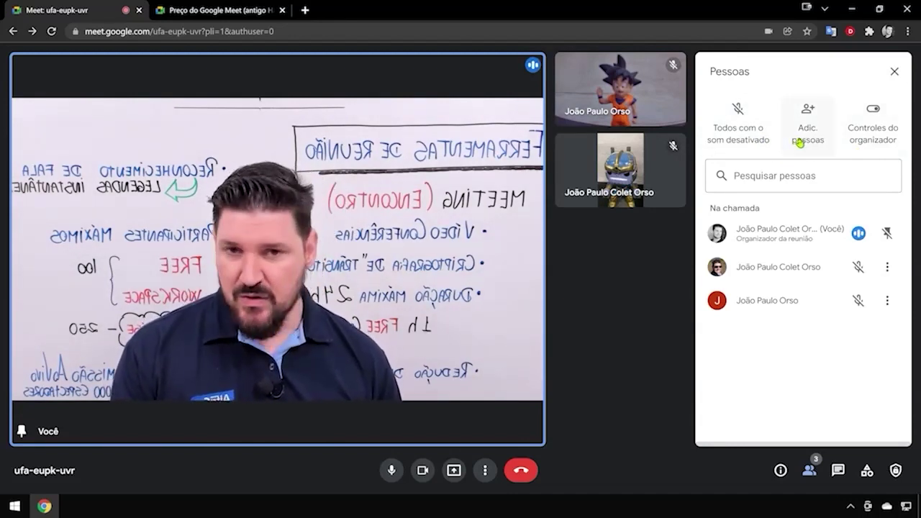
left_click(810, 472)
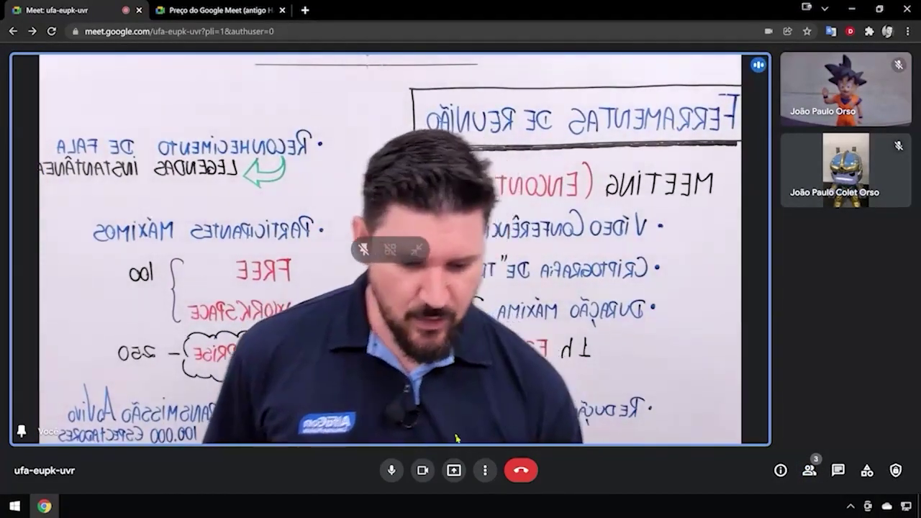
Open the visual effects and apply the slight background blur, followed by the stronger blur
left_click(485, 469)
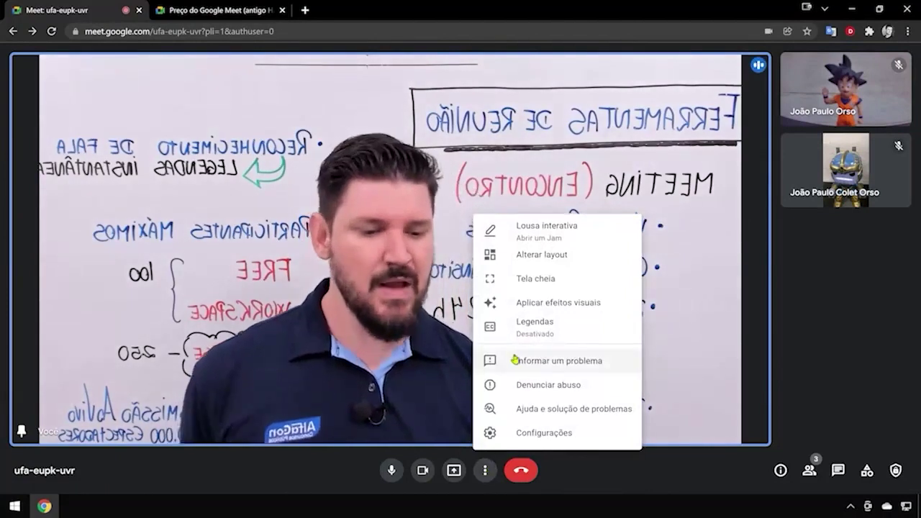
left_click(542, 305)
left_click(781, 267)
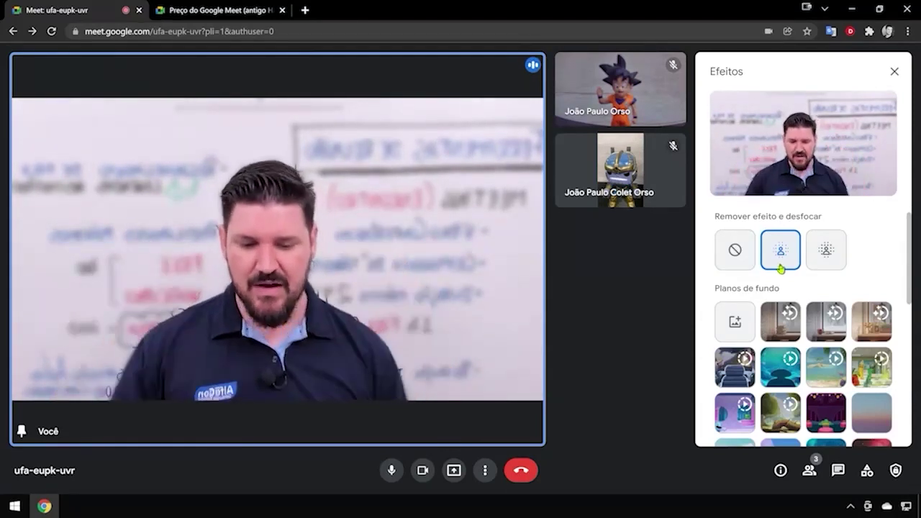
left_click(816, 260)
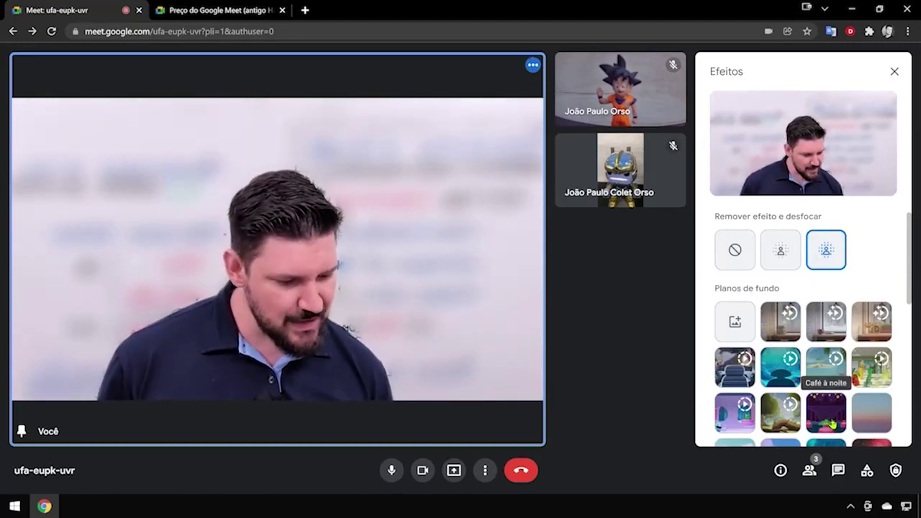
Try the bookshelf and sunlit living room backgrounds on your video, and apply the tropical beach background
scroll(832, 424, "down", 2)
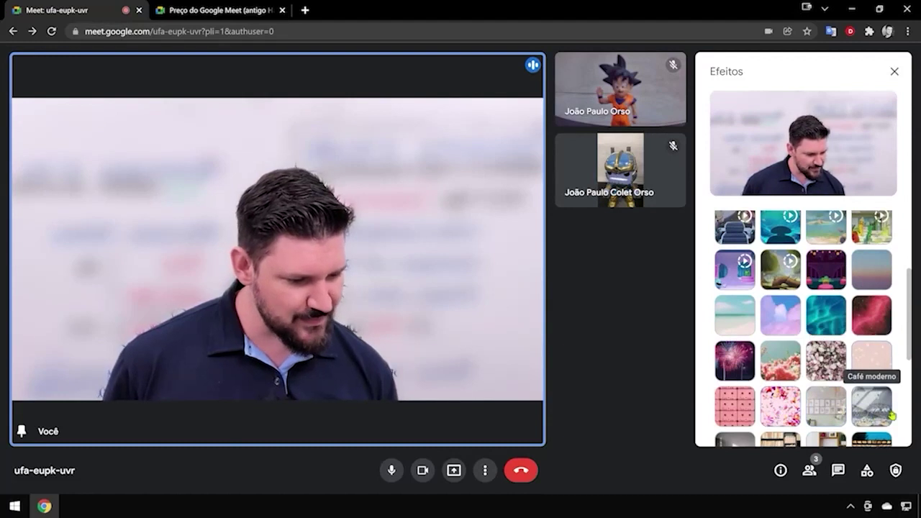
left_click_drag(914, 351, 916, 381)
left_click(784, 352)
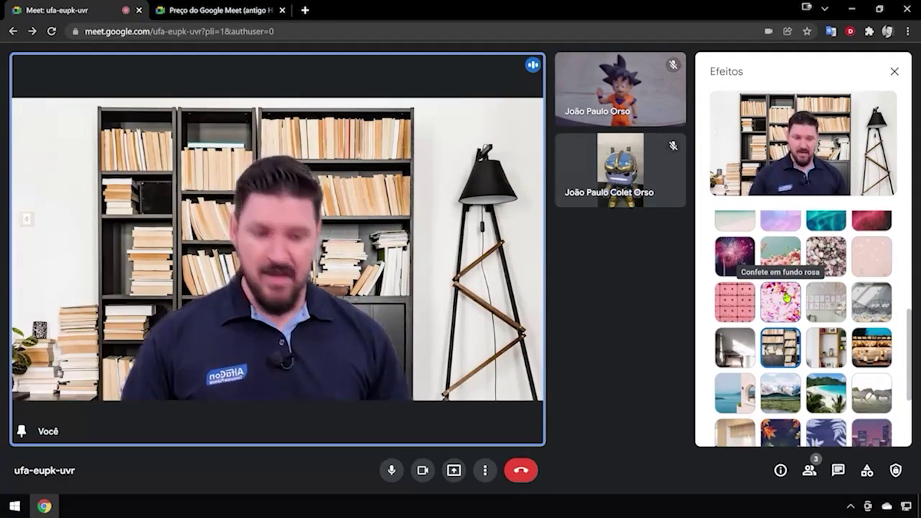
left_click(748, 335)
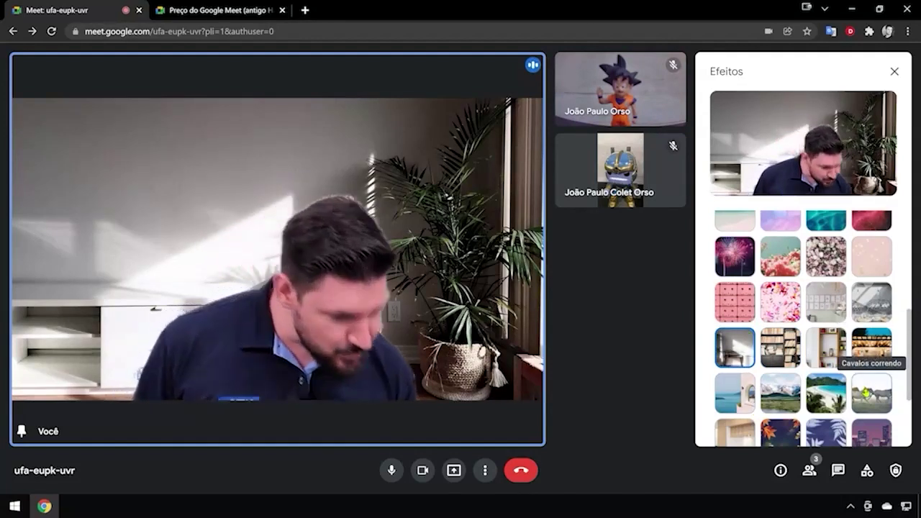
left_click(831, 395)
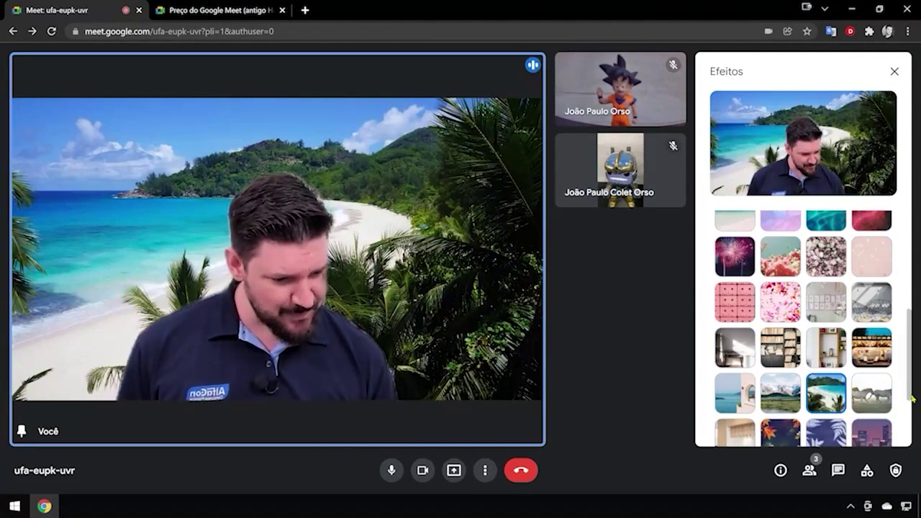
Try the wooden kitchen, rainy café and spaceship backgrounds on your video, apply the animated forest background, and close the effects
left_click_drag(910, 381, 910, 421)
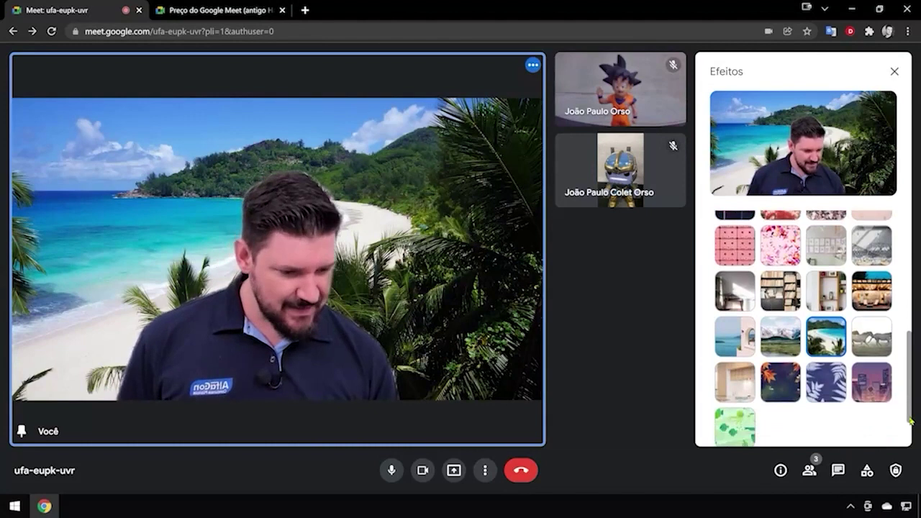
left_click(735, 382)
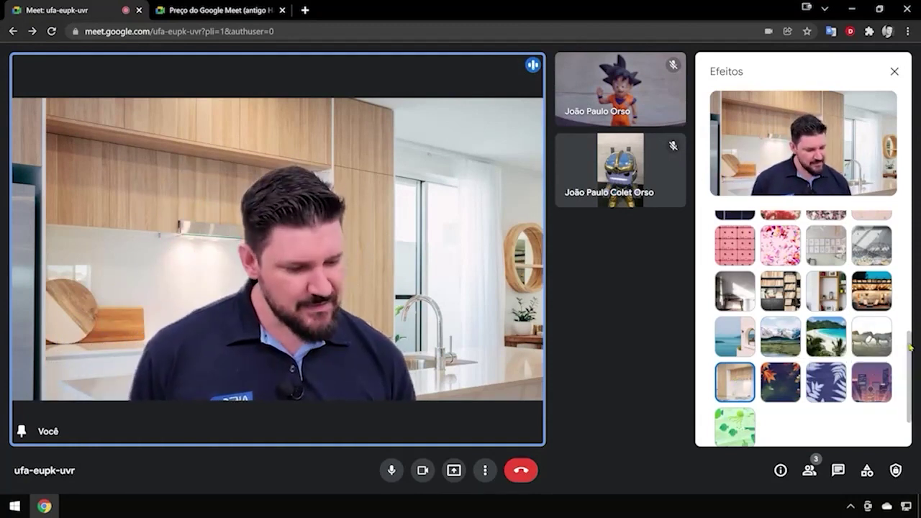
scroll(910, 347, "up", 4)
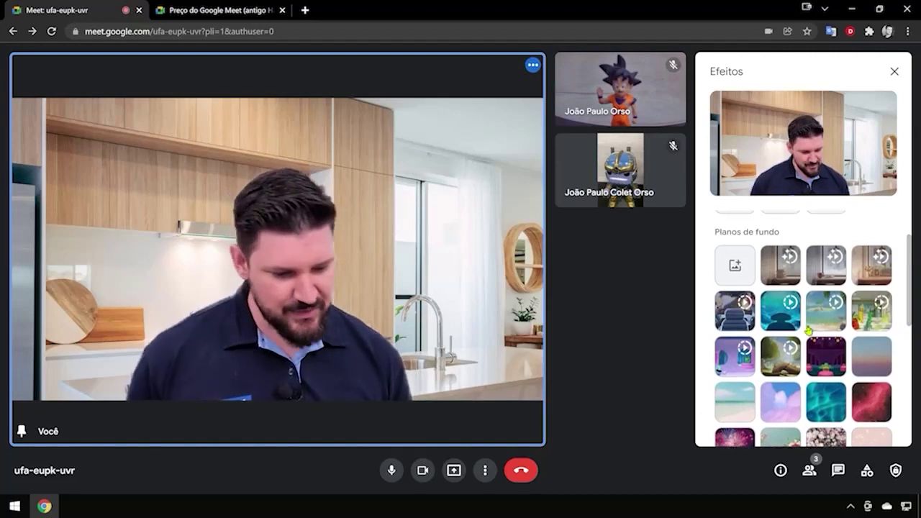
left_click(788, 280)
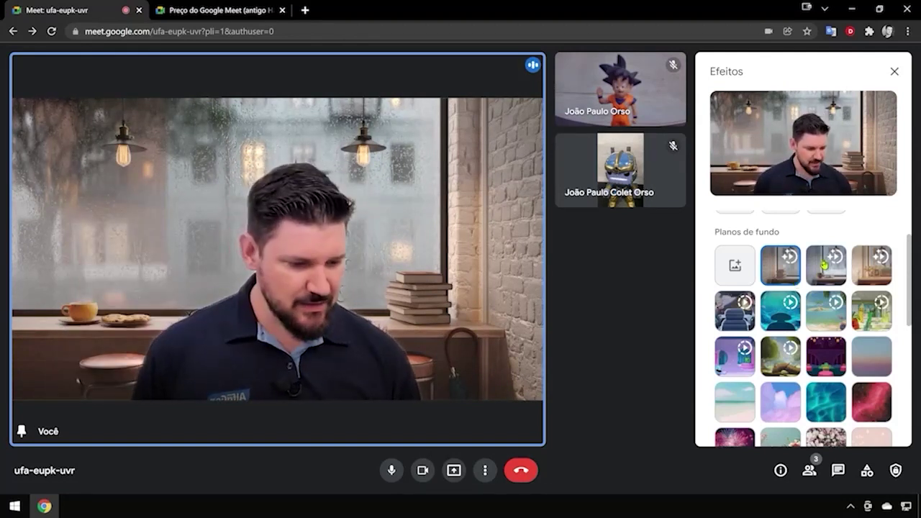
left_click(749, 323)
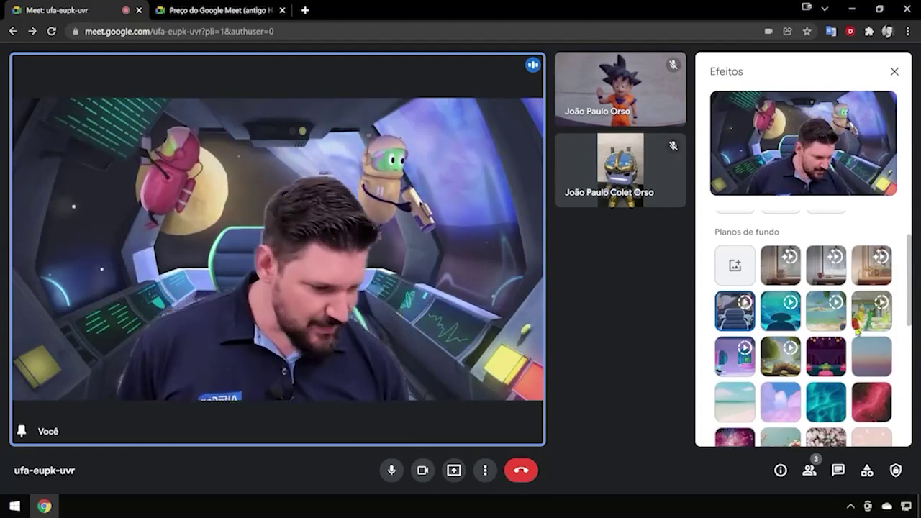
left_click(781, 356)
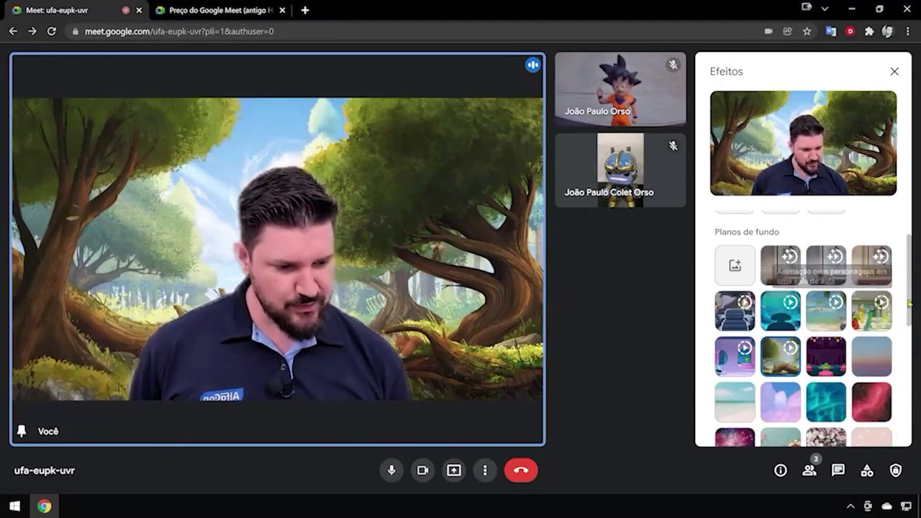
scroll(827, 310, "down", 2)
left_click_drag(919, 333, 916, 384)
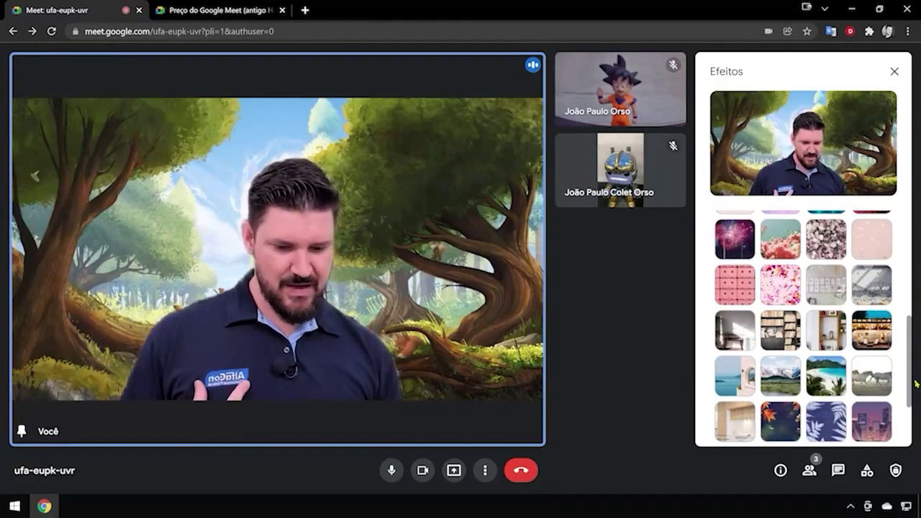
left_click_drag(916, 384, 917, 267)
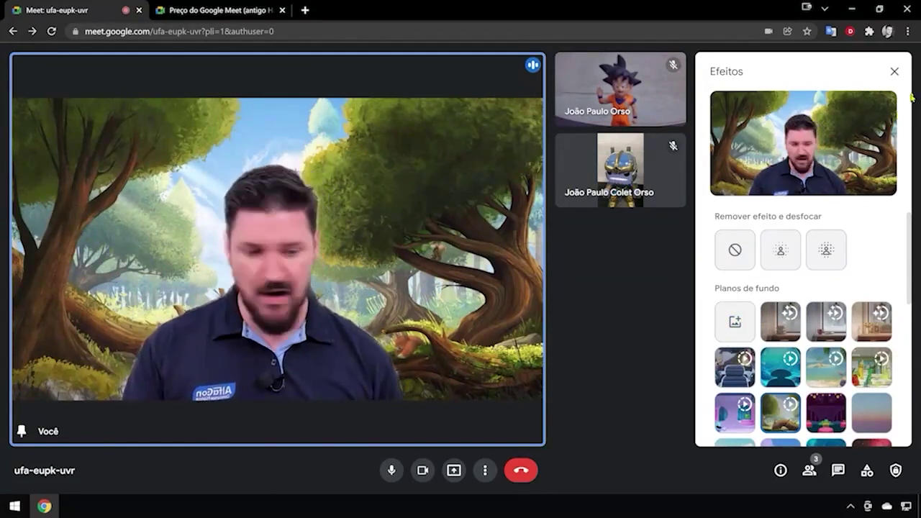
left_click(894, 72)
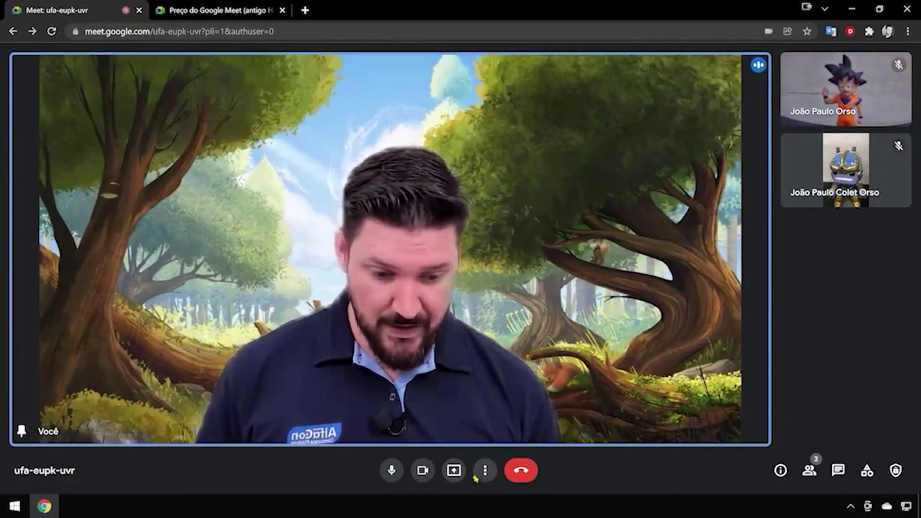
Change the meeting layout to Mosaico and close the layout settings
left_click(484, 470)
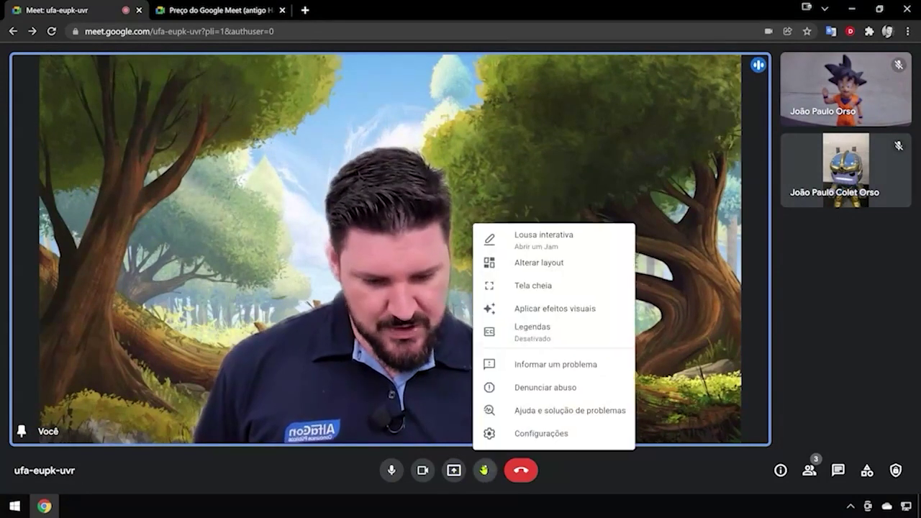
left_click(484, 470)
left_click(484, 470)
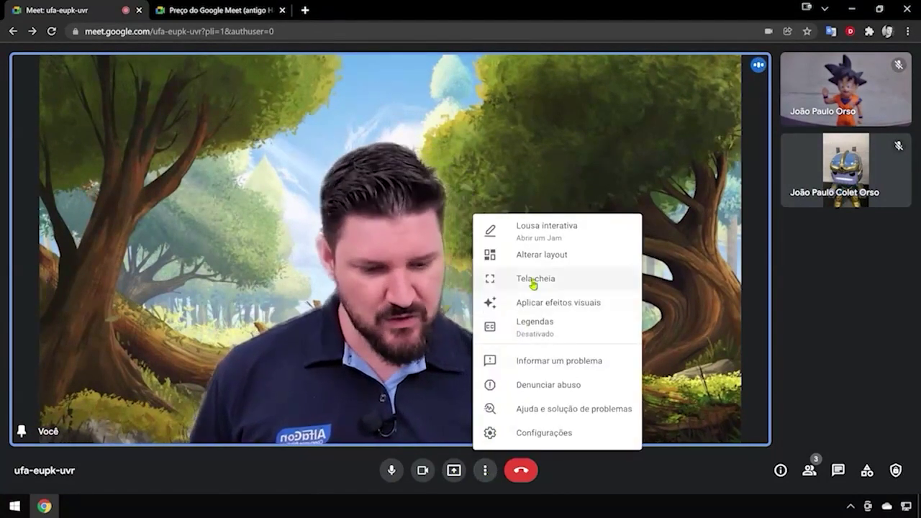
left_click(536, 258)
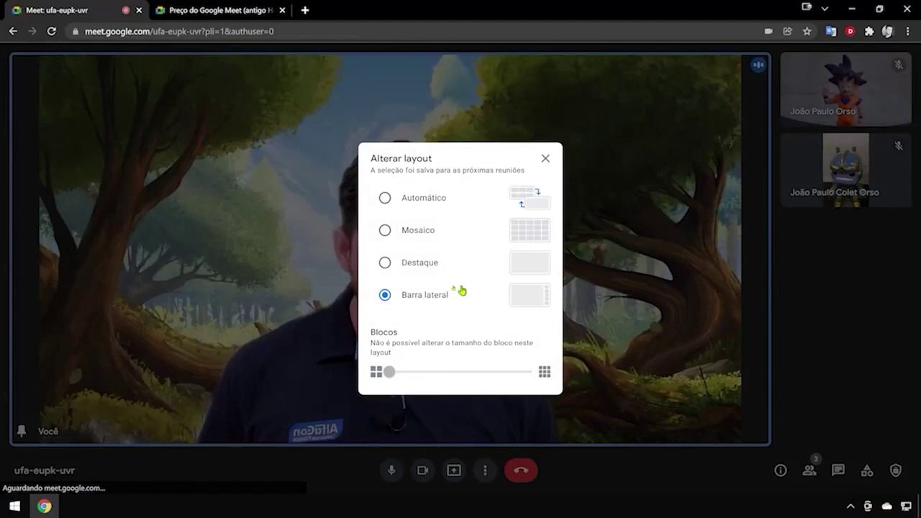
left_click(462, 237)
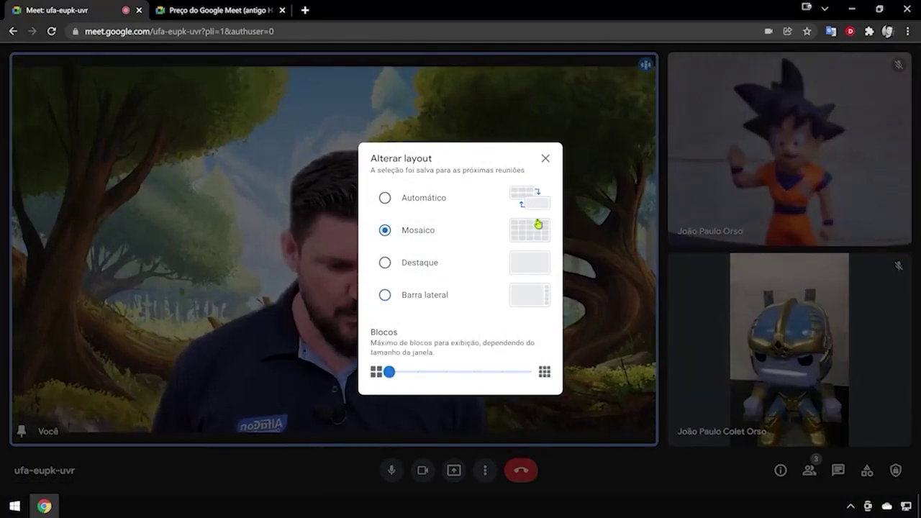
left_click(545, 158)
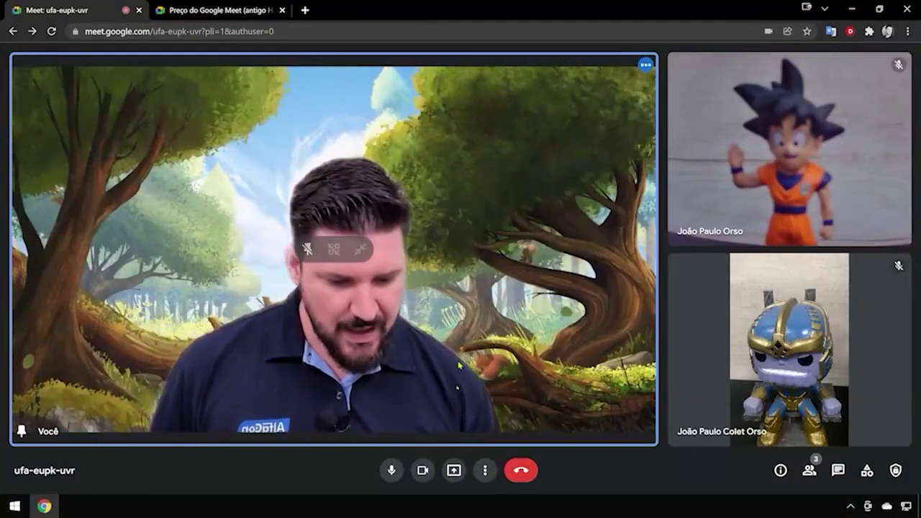
Turn on live captions for the call with Português (Brasil) as the spoken language
left_click(423, 471)
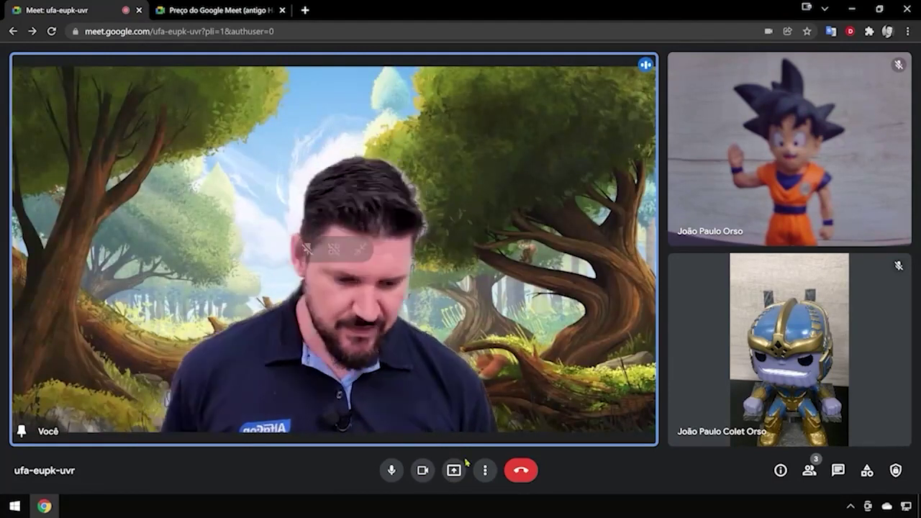
left_click(485, 471)
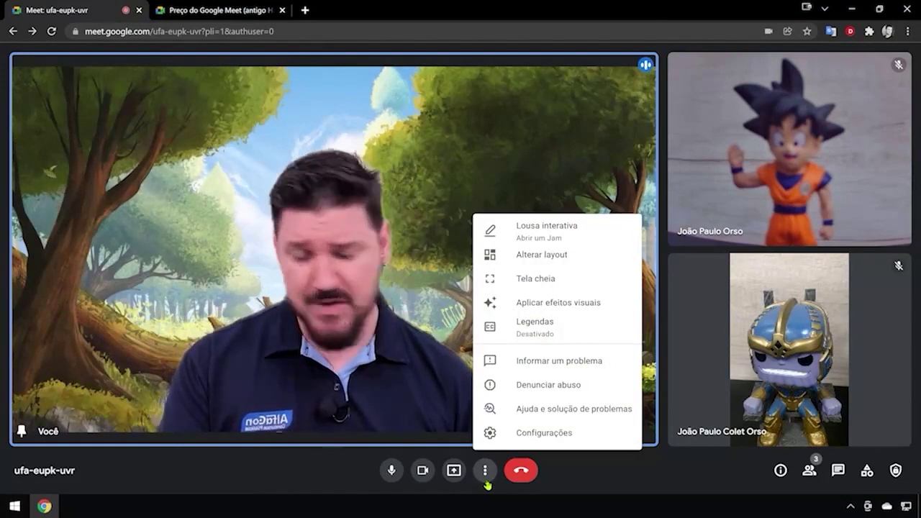
left_click(531, 339)
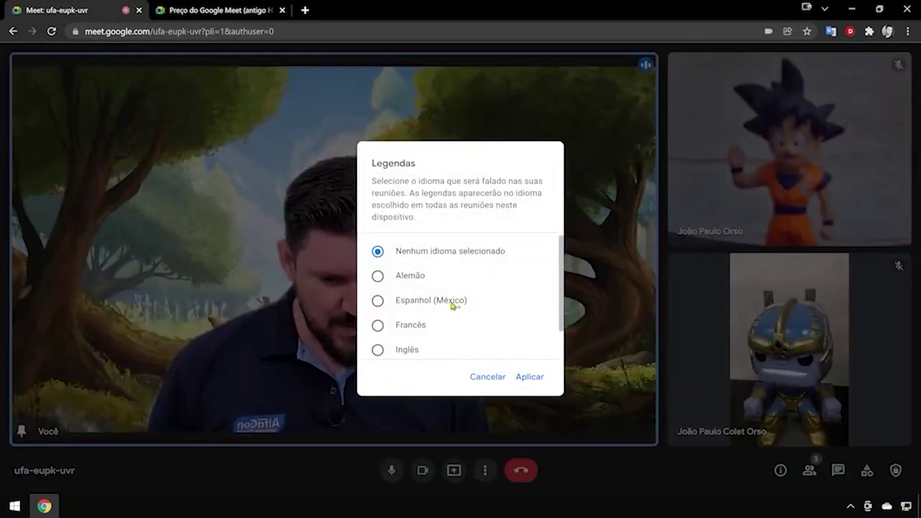
left_click_drag(561, 288, 560, 332)
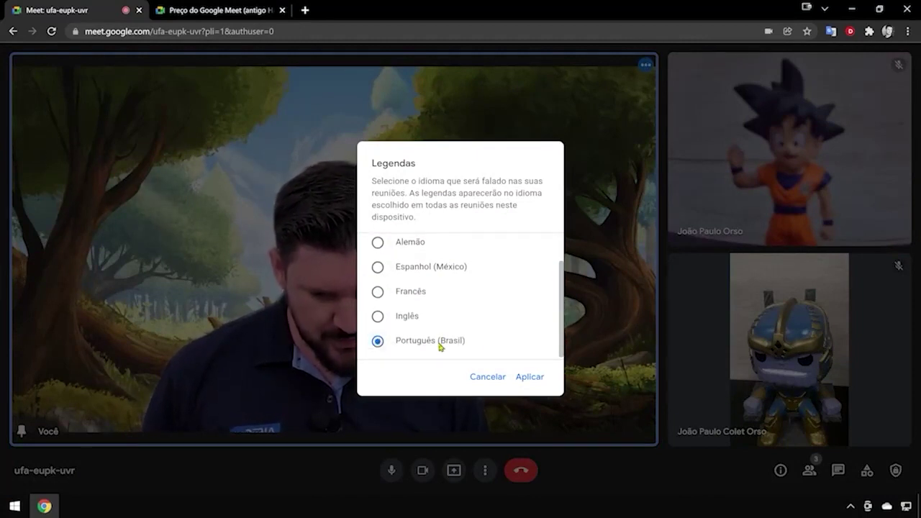
left_click(528, 374)
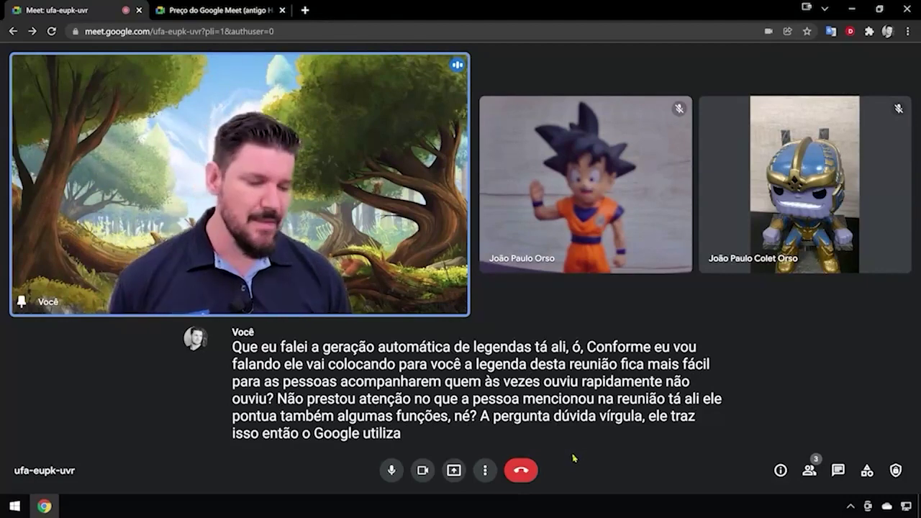
Turn the live captions off by applying the option with no language selected
left_click(481, 470)
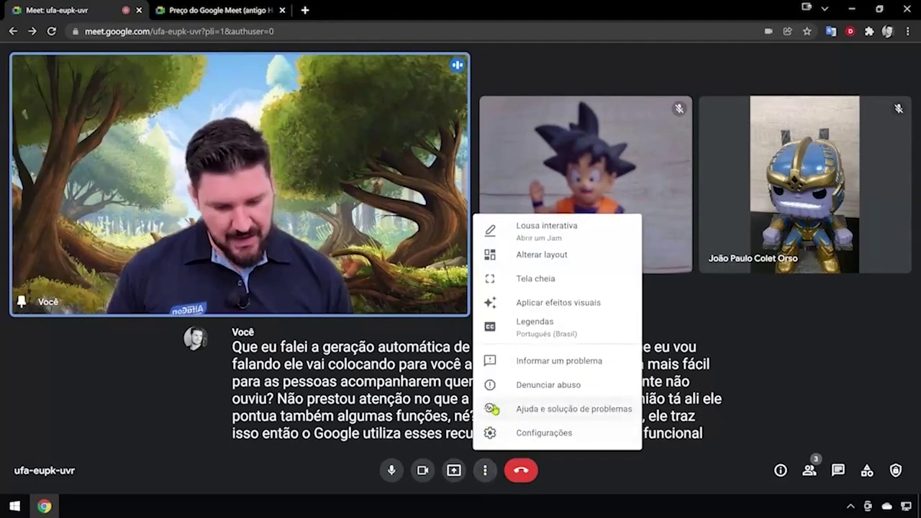
left_click(525, 330)
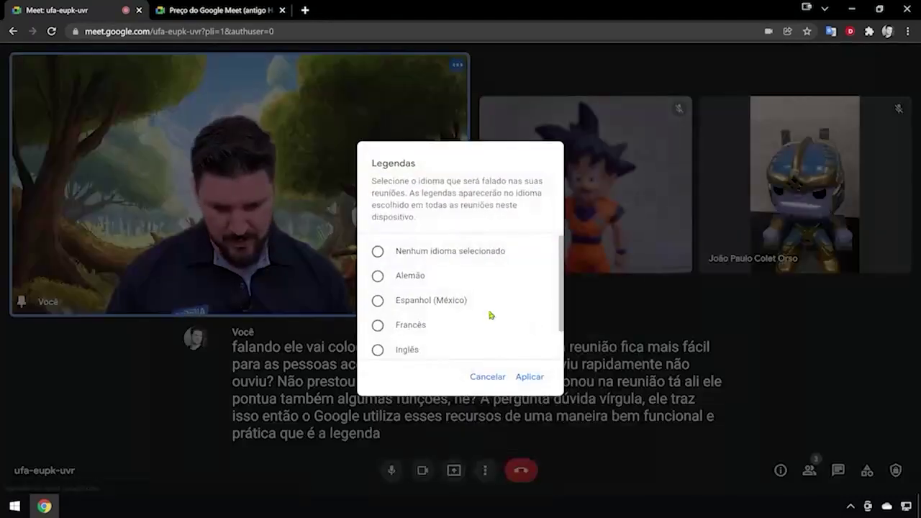
left_click(529, 378)
Open a new interactive whiteboard for the call and share it with the one person lacking access, with editing permission
left_click(485, 470)
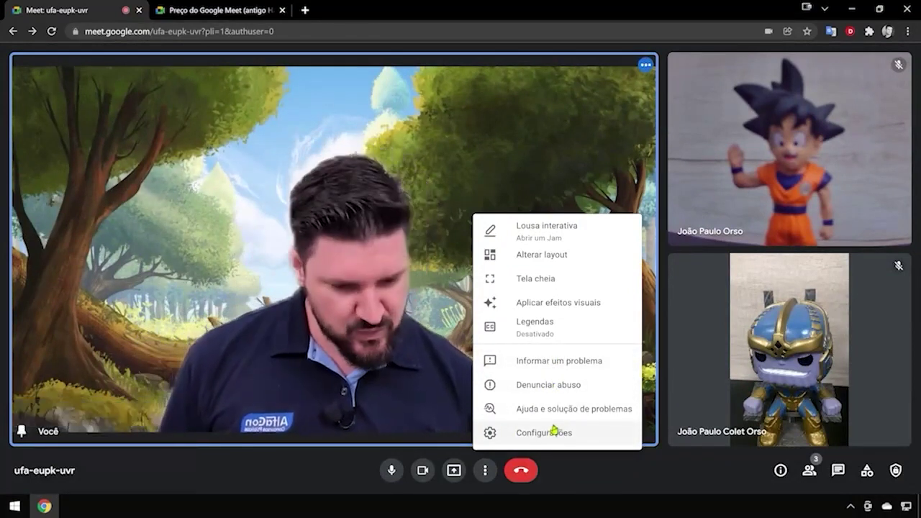
left_click(542, 229)
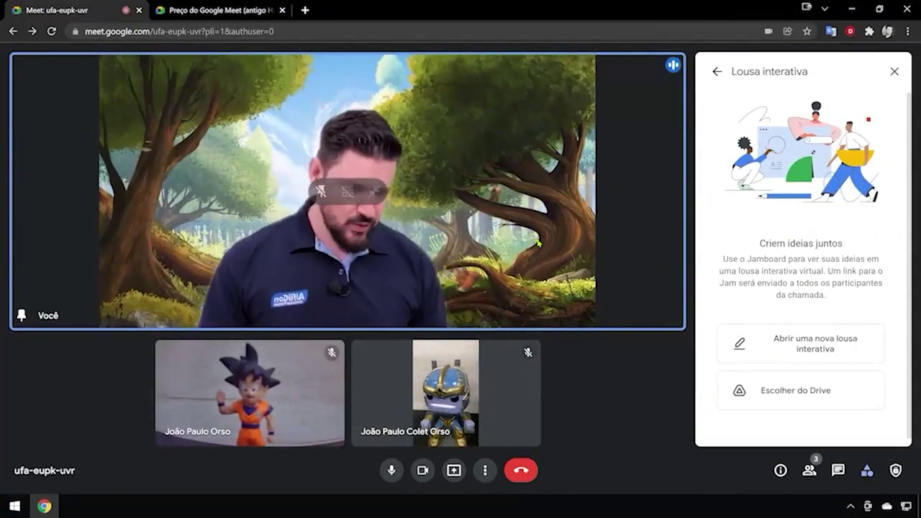
left_click(758, 349)
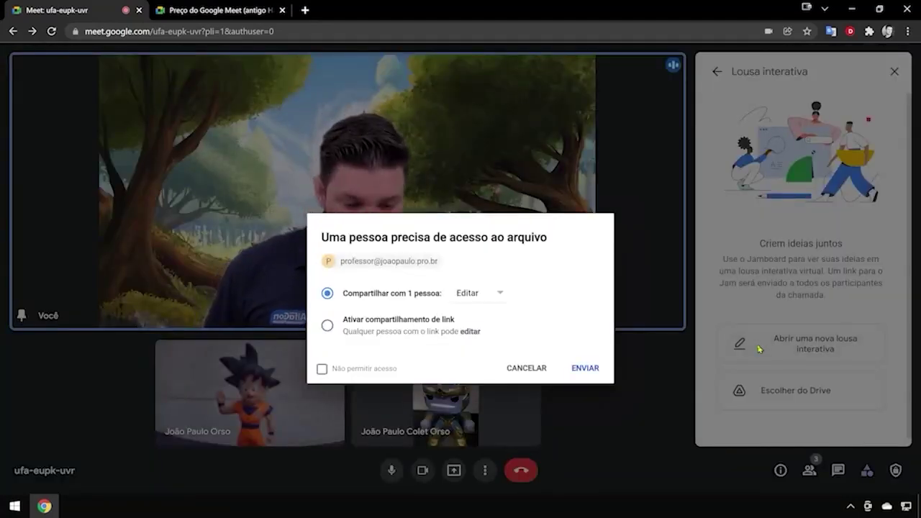
left_click(584, 368)
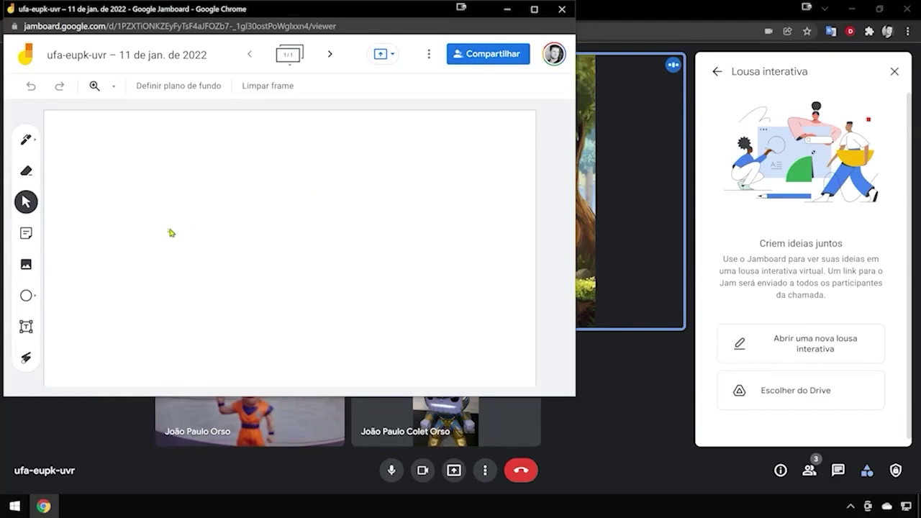
Sketch two freehand loops on the blank whiteboard with the pen and erase parts of the first one
left_click(26, 140)
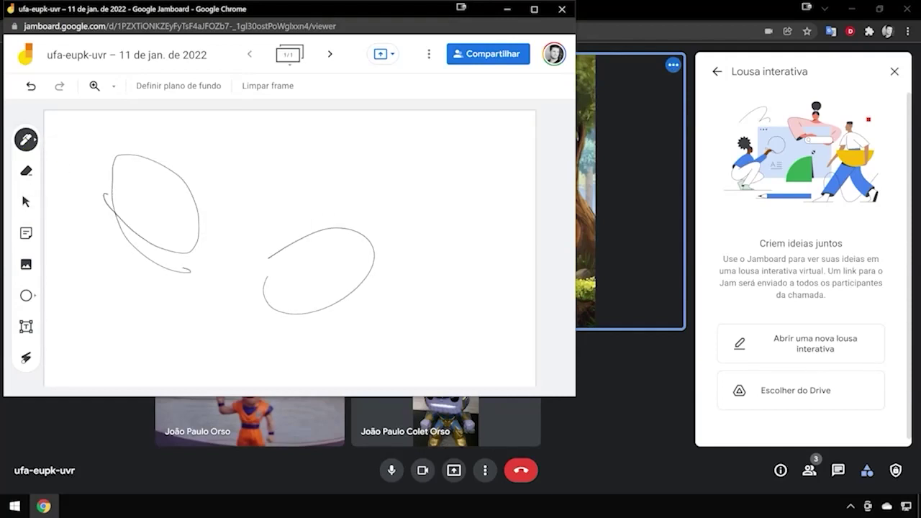
key("e")
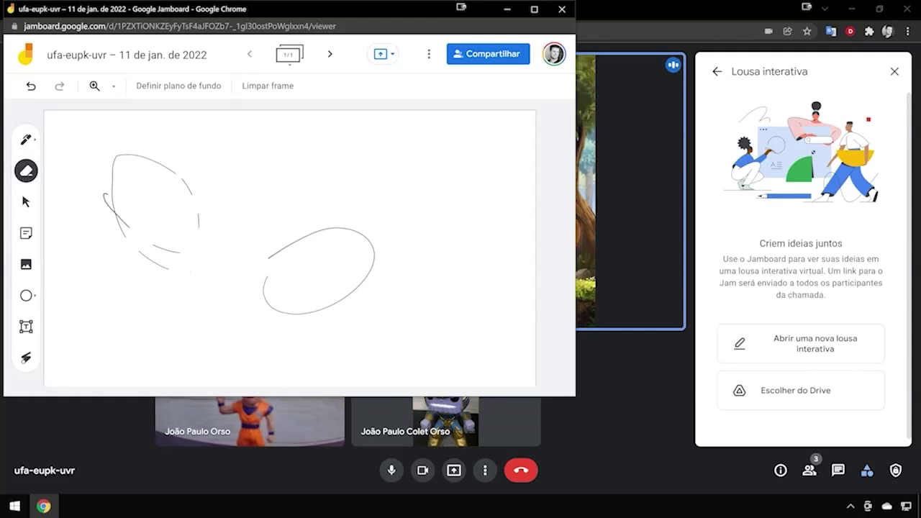
Use the laser pointer to trace over the whiteboard around the sketched loops
key("l")
left_click_drag(278, 141, 126, 338)
left_click_drag(277, 143, 268, 148)
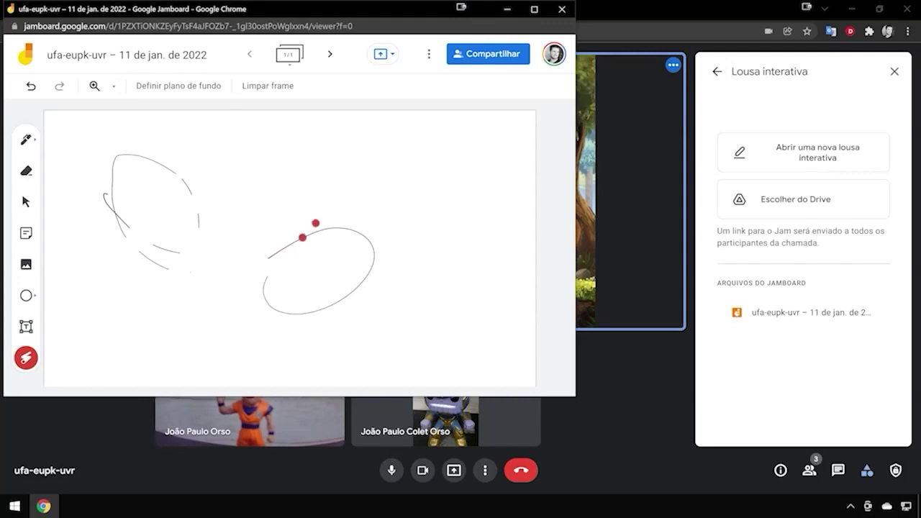
Close the Jamboard window and return to the meeting's activities overview, dismissing the call duration notice
left_click(562, 10)
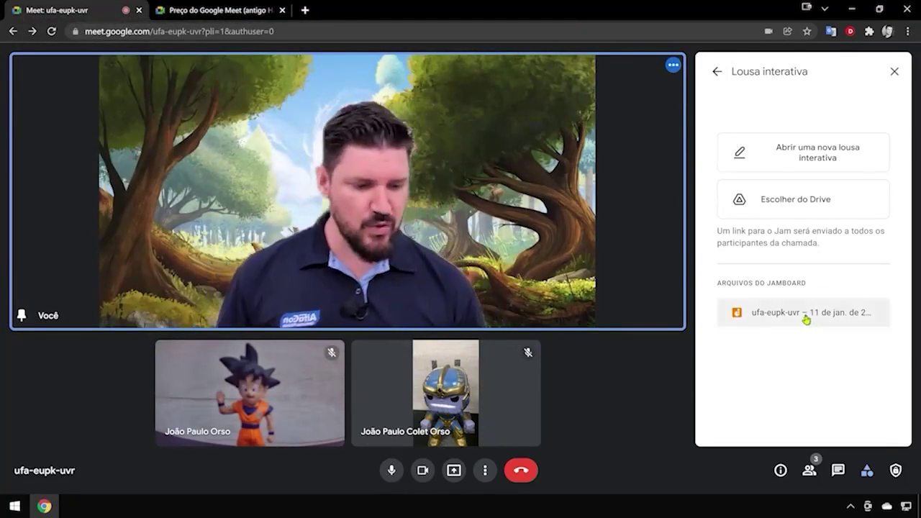
left_click(716, 71)
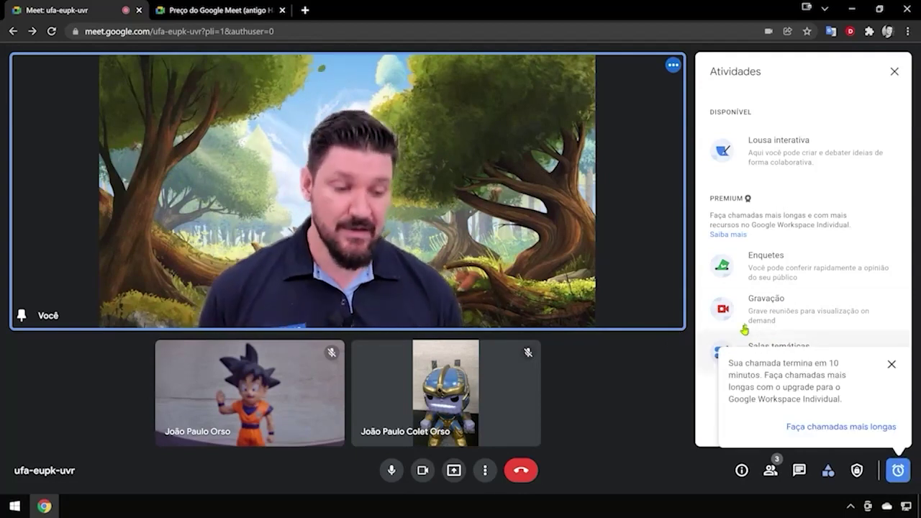
left_click(890, 365)
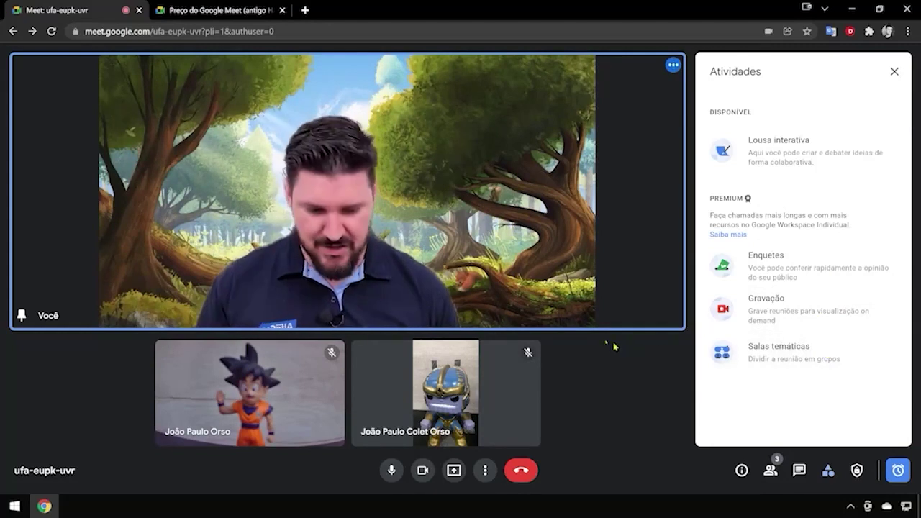
Examine the Google Meet pricing page, comparing meeting duration and participant limits across the free, Individual and Enterprise plans
left_click(216, 10)
scroll(323, 181, "down", 1)
scroll(324, 180, "down", 1)
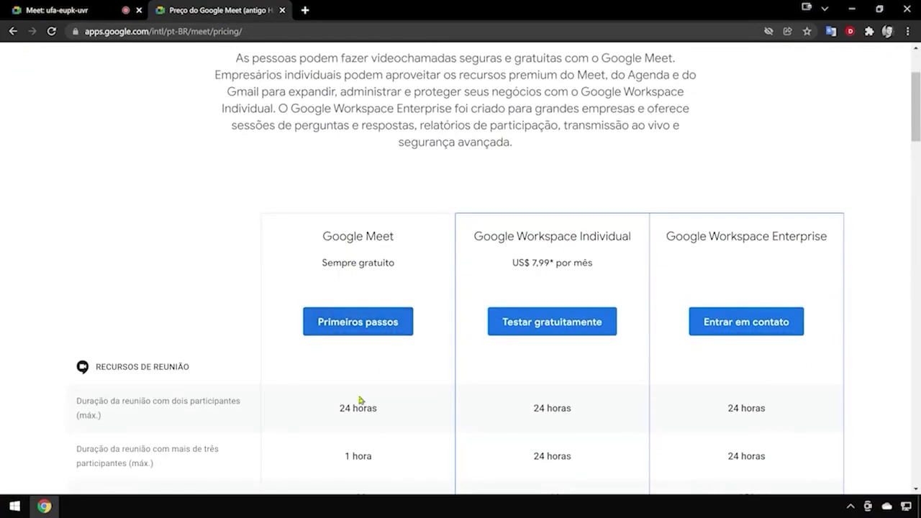
scroll(360, 402, "down", 1)
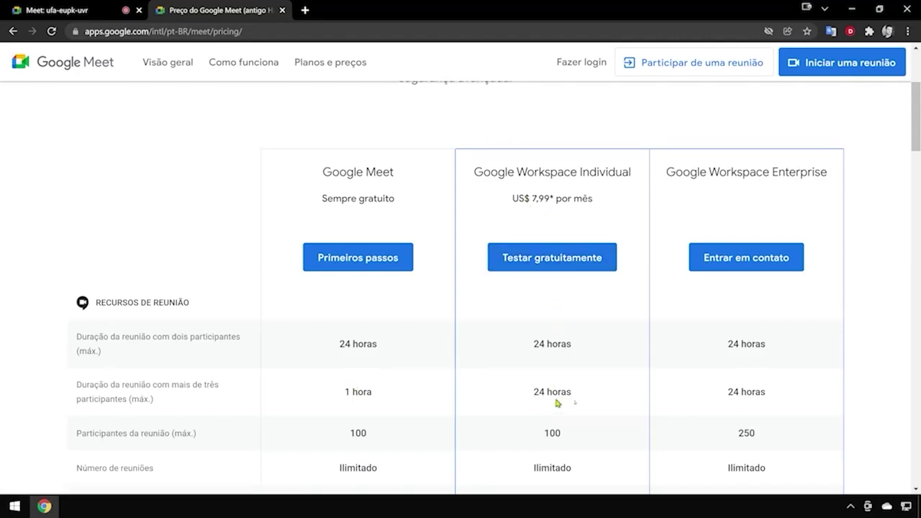
scroll(650, 405, "down", 2)
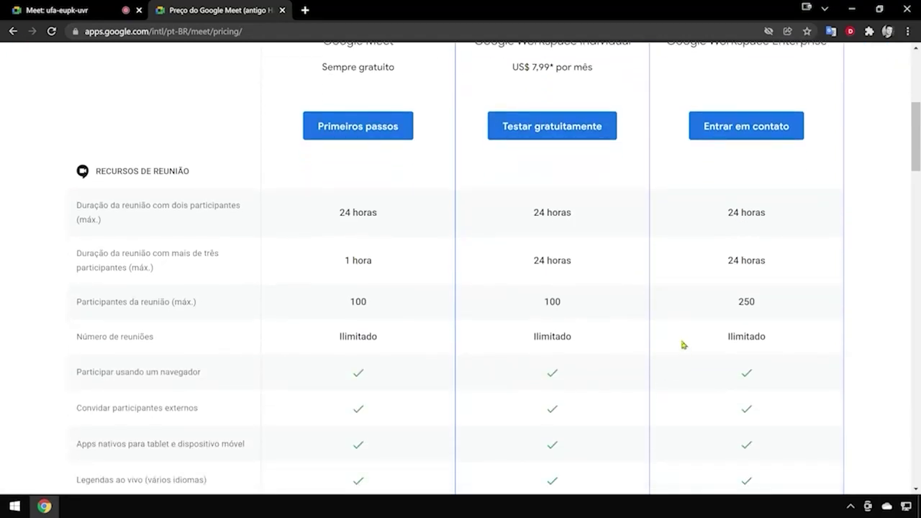
scroll(683, 345, "up", 2)
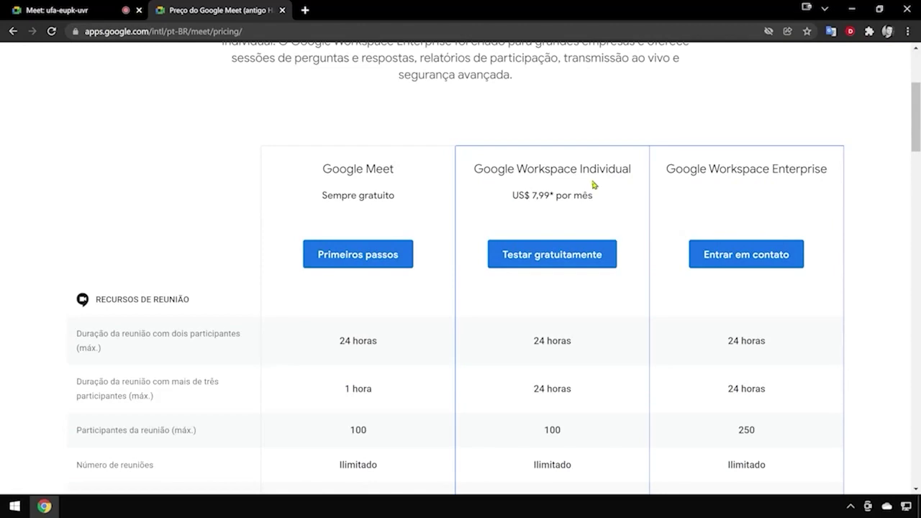
Examine the Google Workspace Individual and Enterprise plan names and the Individual plan's monthly price on the pricing page
double_click(538, 171)
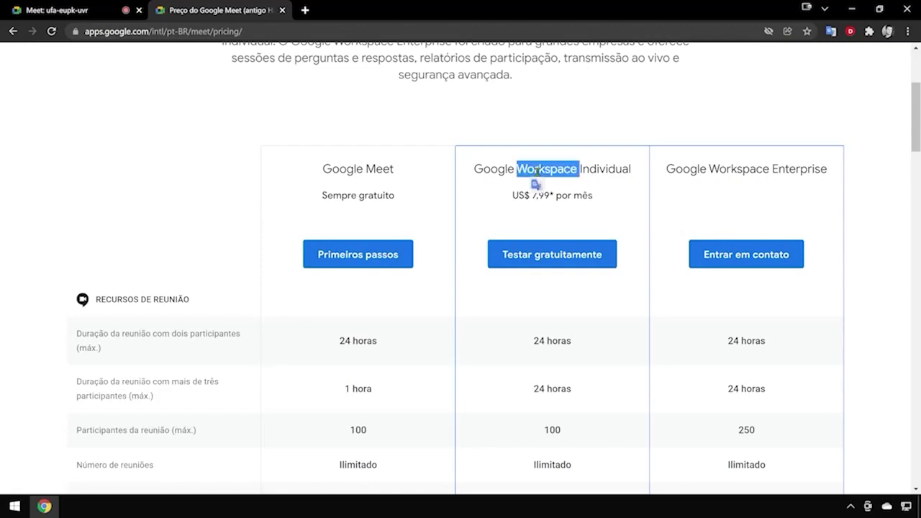
double_click(799, 171)
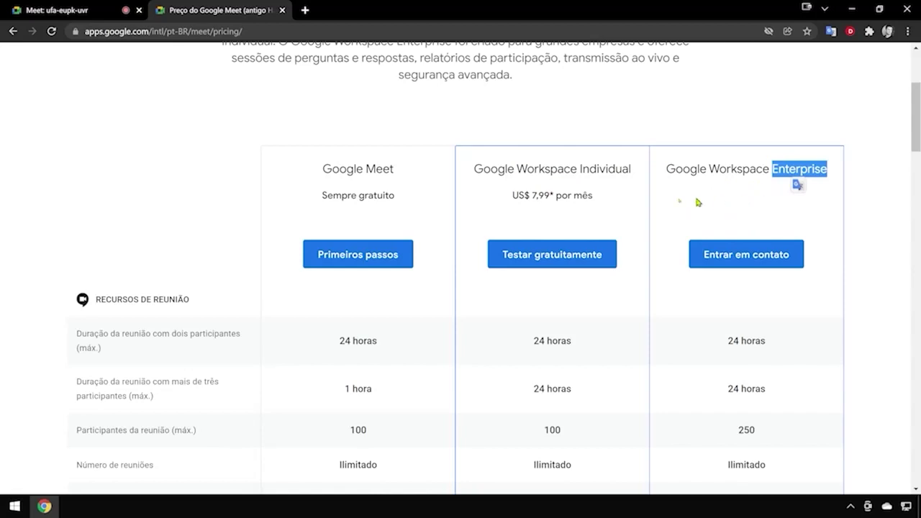
triple_click(534, 205)
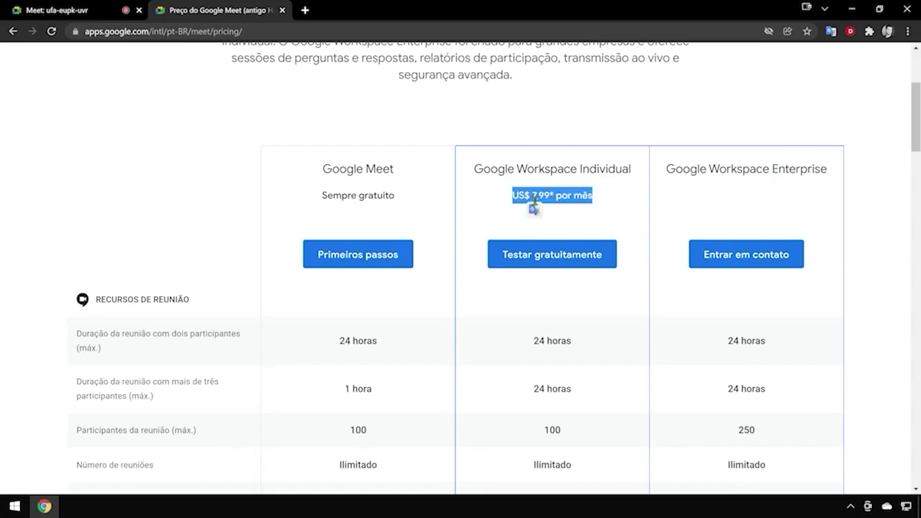
left_click(602, 175)
double_click(601, 175)
double_click(720, 171)
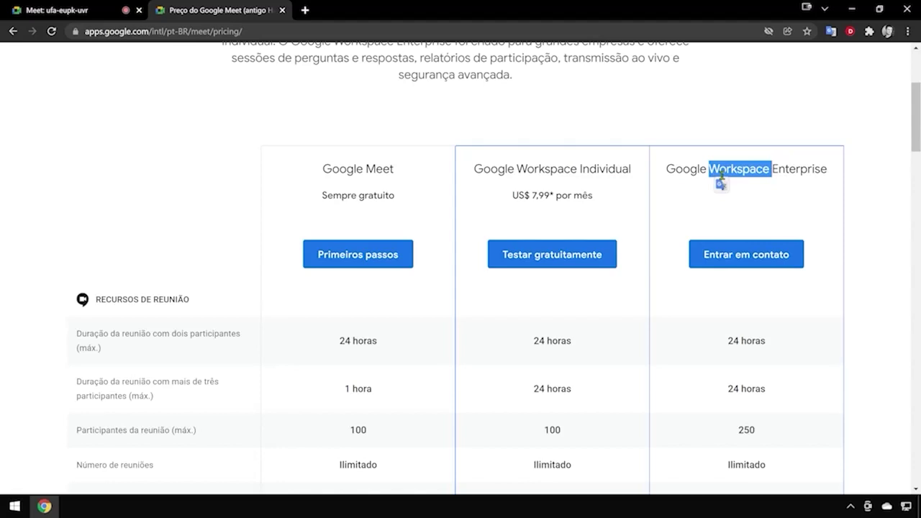
Review the meeting feature rows of the pricing table, from meeting duration and participant limits down to adjustable layouts, across the three plans
scroll(721, 176, "down", 2)
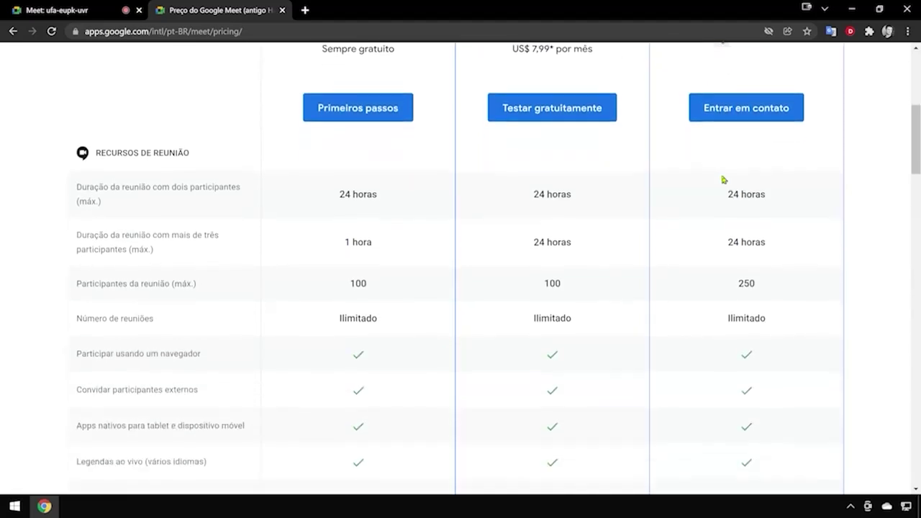
scroll(723, 180, "down", 2)
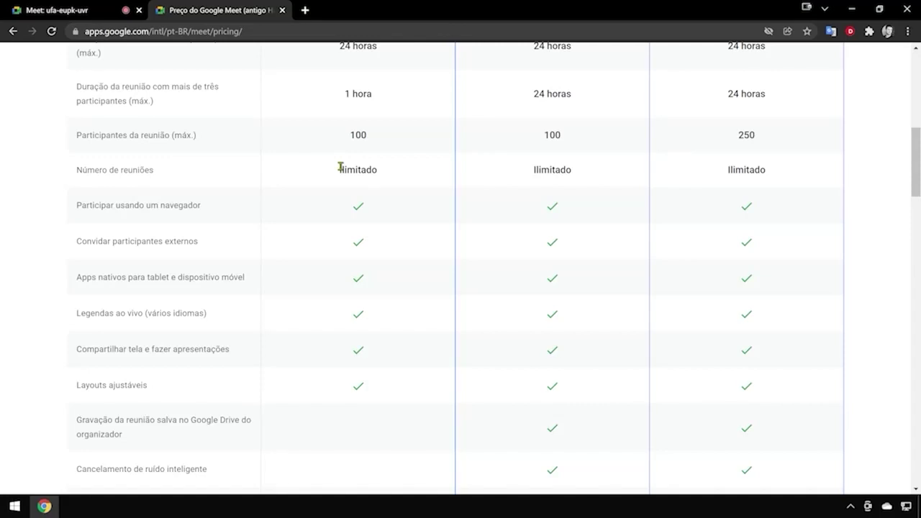
scroll(341, 167, "down", 3)
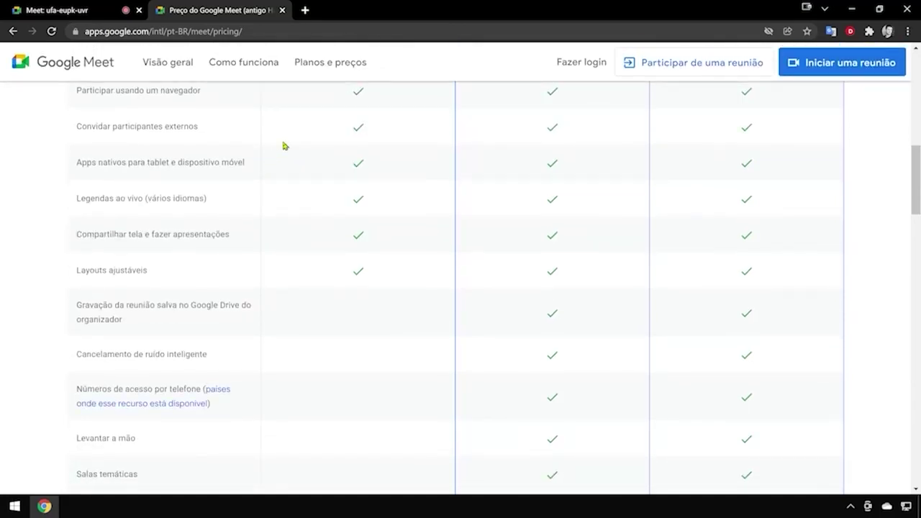
scroll(284, 146, "up", 1)
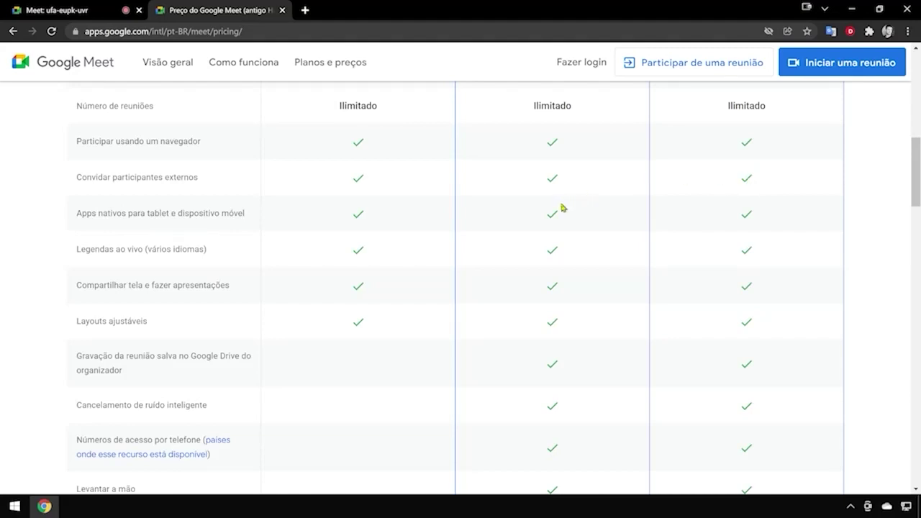
scroll(385, 239, "down", 2)
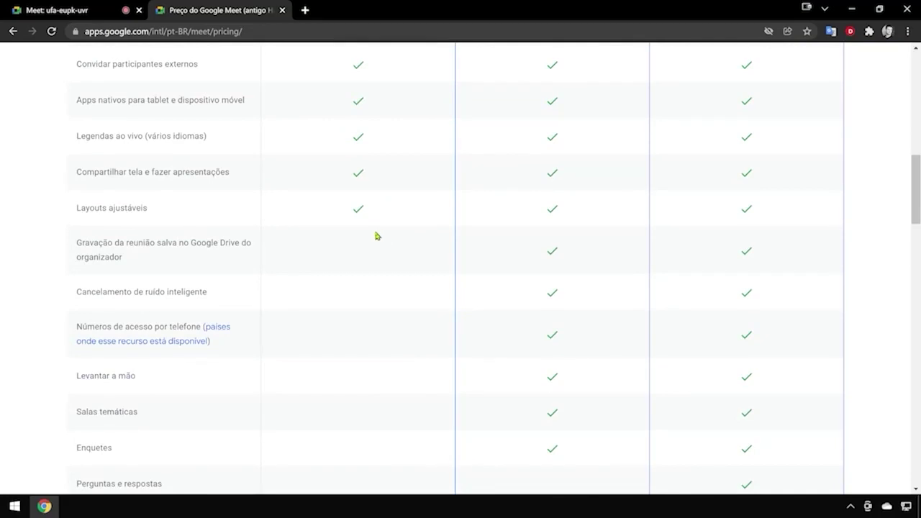
Compare the meeting's activities with the pricing table's rows for meeting recording, intelligent noise cancellation and hand raising
left_click(77, 6)
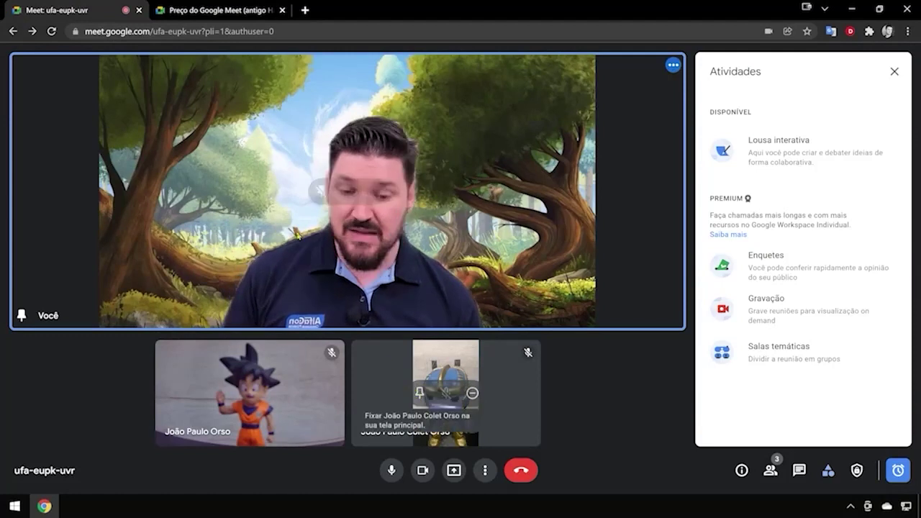
left_click(215, 21)
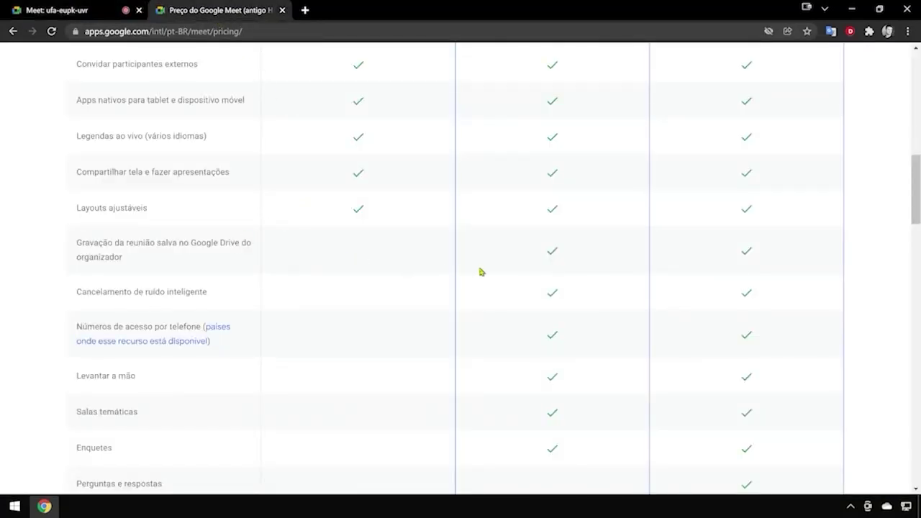
double_click(82, 242)
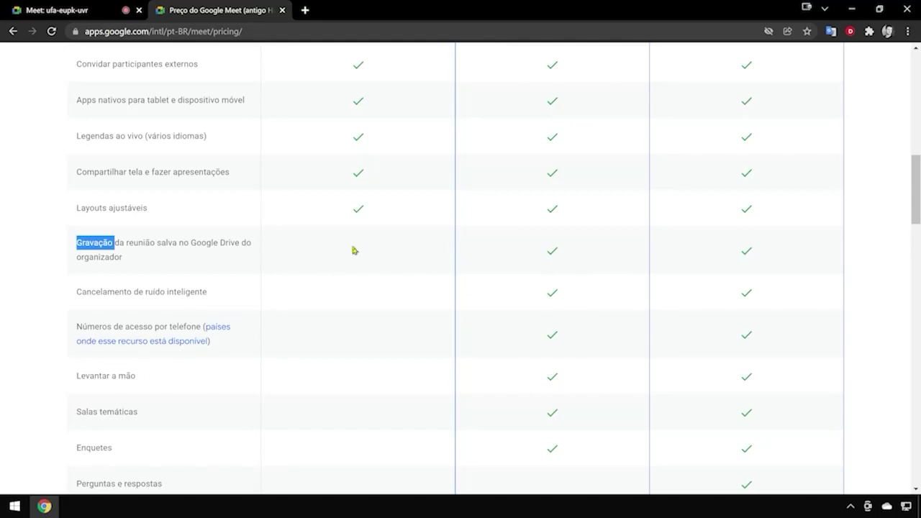
double_click(146, 292)
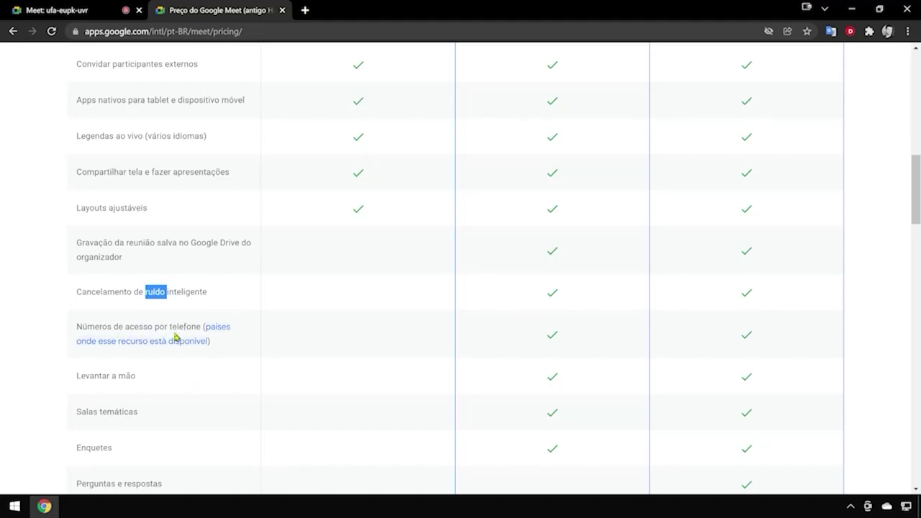
scroll(150, 391, "down", 1)
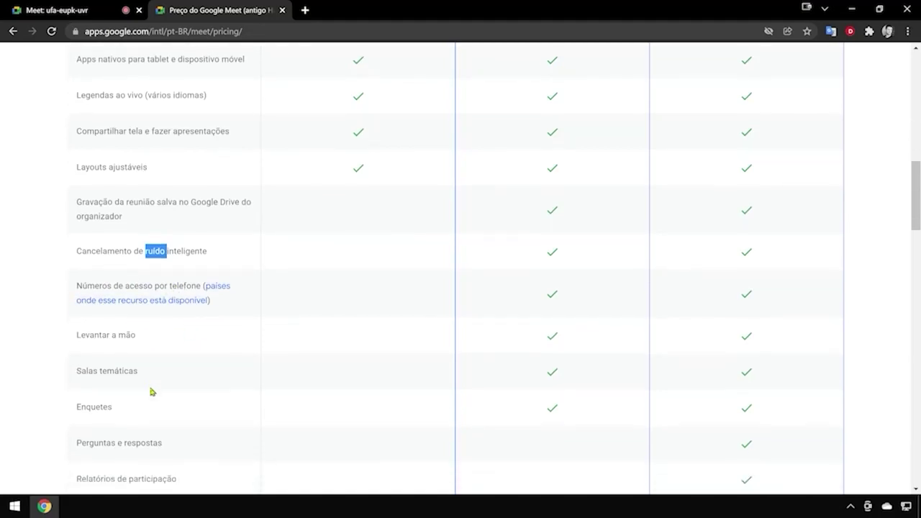
triple_click(118, 336)
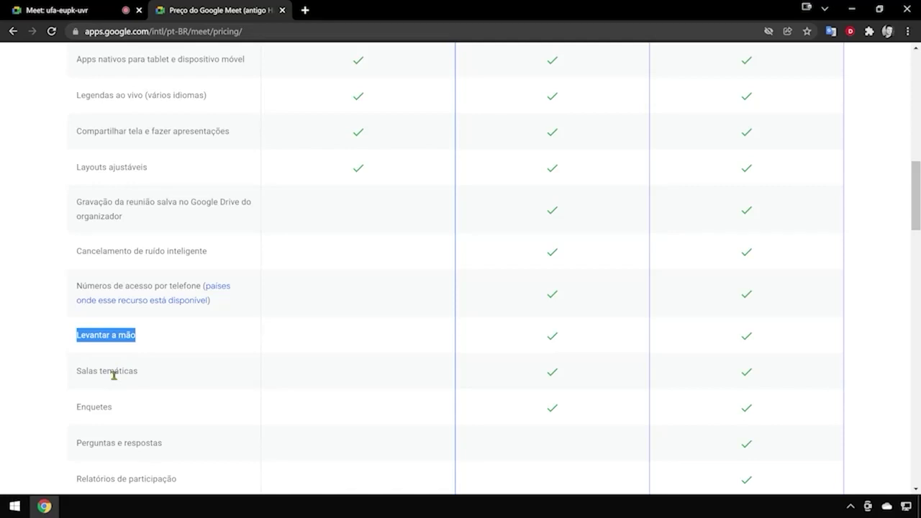
Examine the pricing table's live streaming limit and its security, customer support and collaboration sections for each plan
scroll(113, 374, "down", 2)
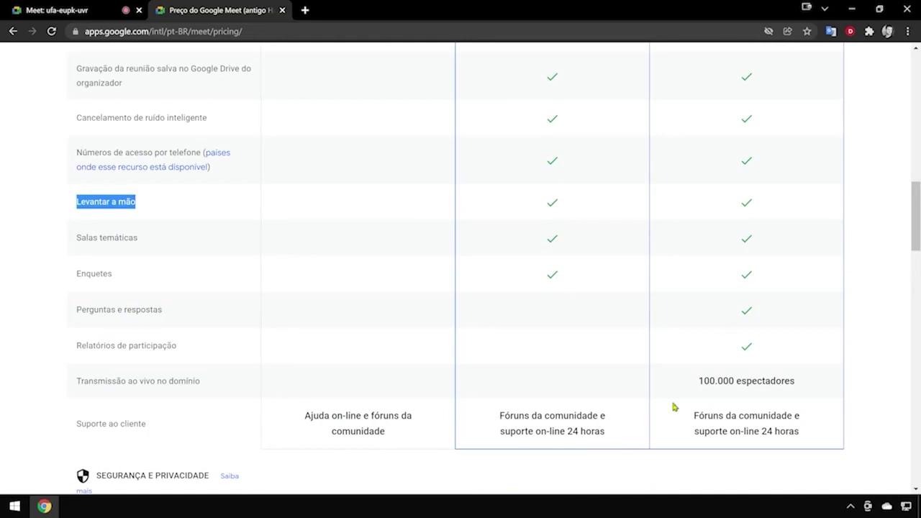
left_click_drag(699, 387, 854, 386)
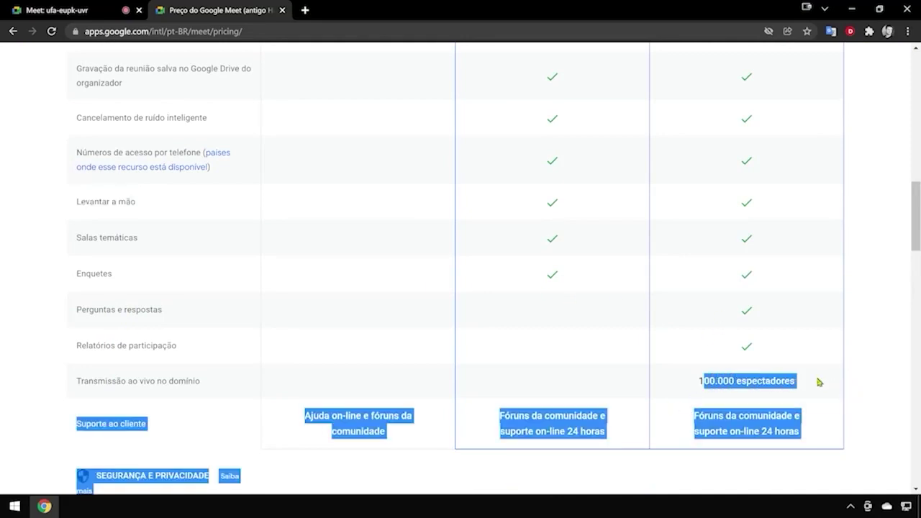
left_click(448, 355)
scroll(449, 356, "down", 3)
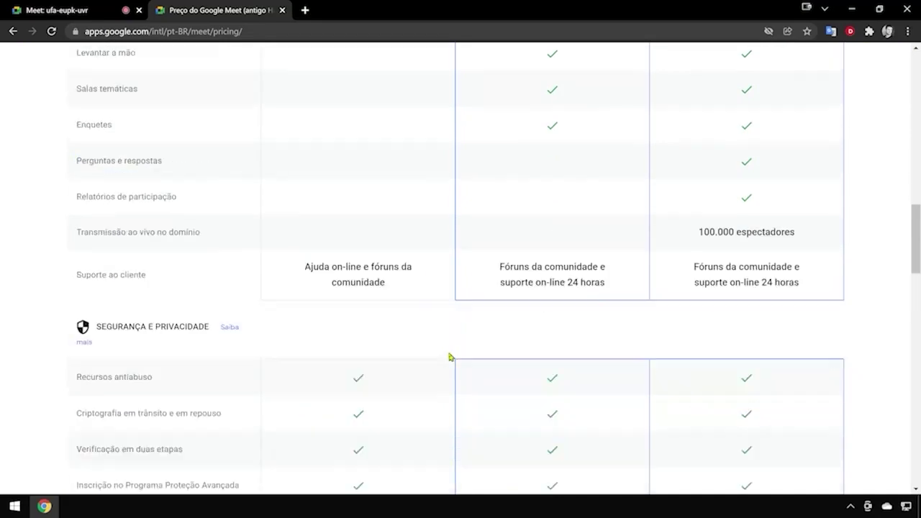
scroll(449, 356, "down", 2)
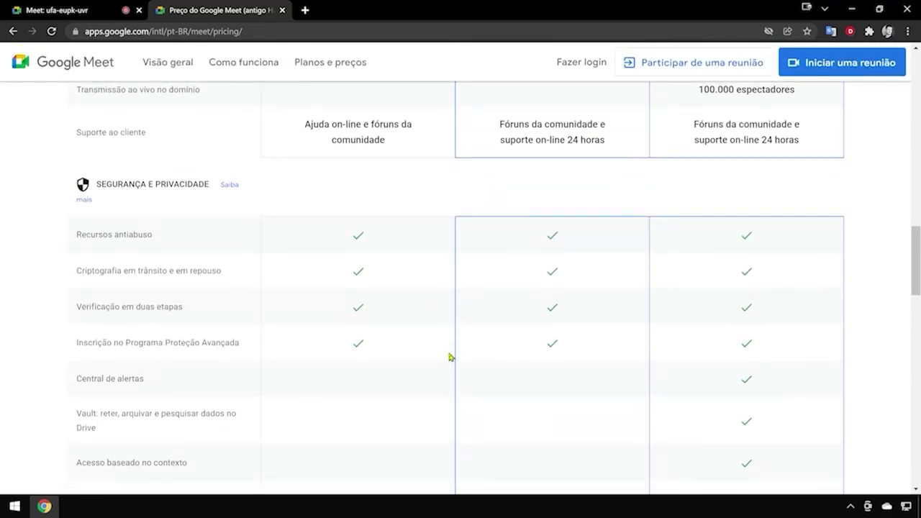
scroll(449, 357, "down", 2)
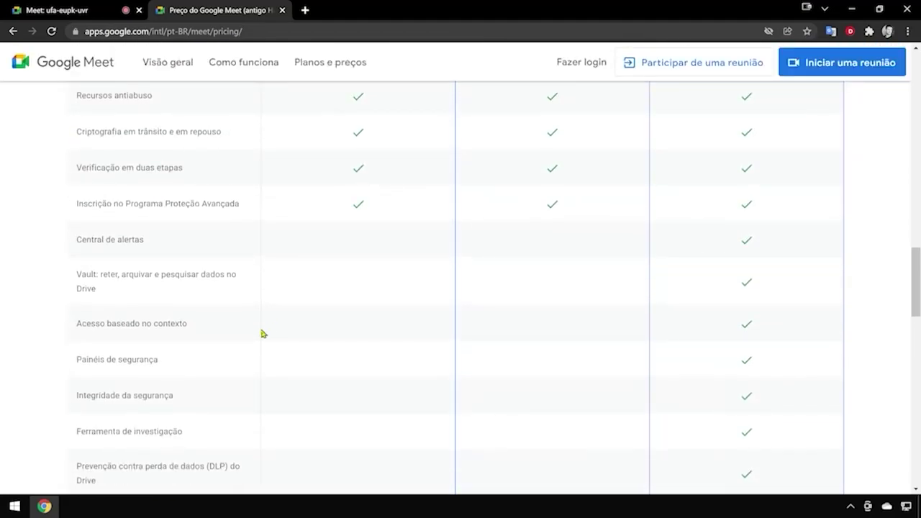
scroll(262, 333, "down", 3)
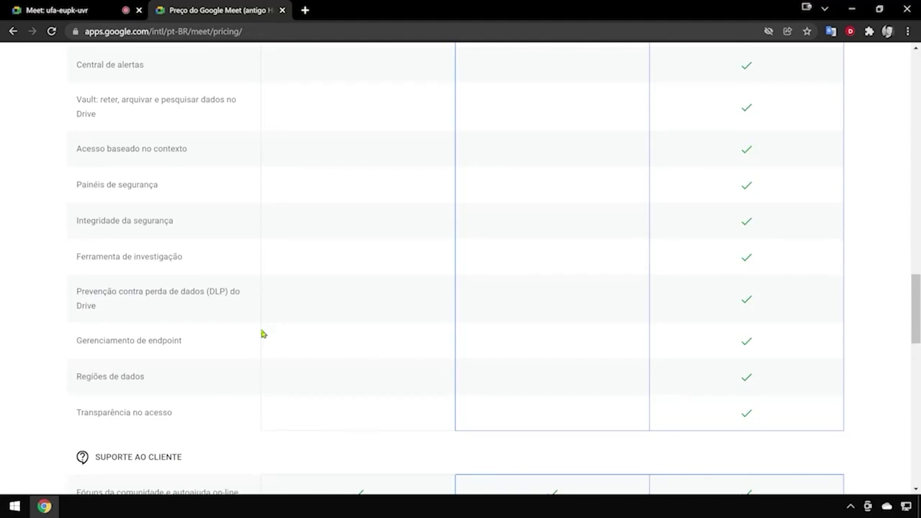
scroll(263, 333, "down", 4)
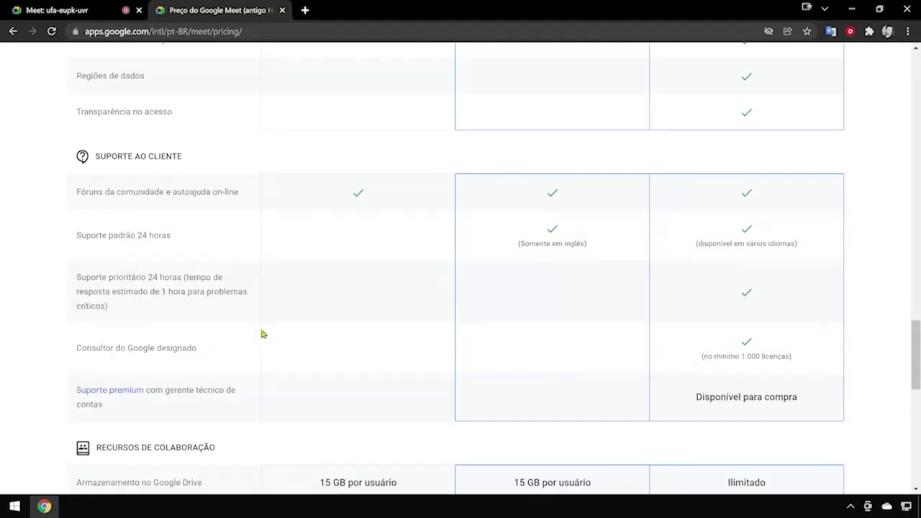
scroll(263, 333, "down", 4)
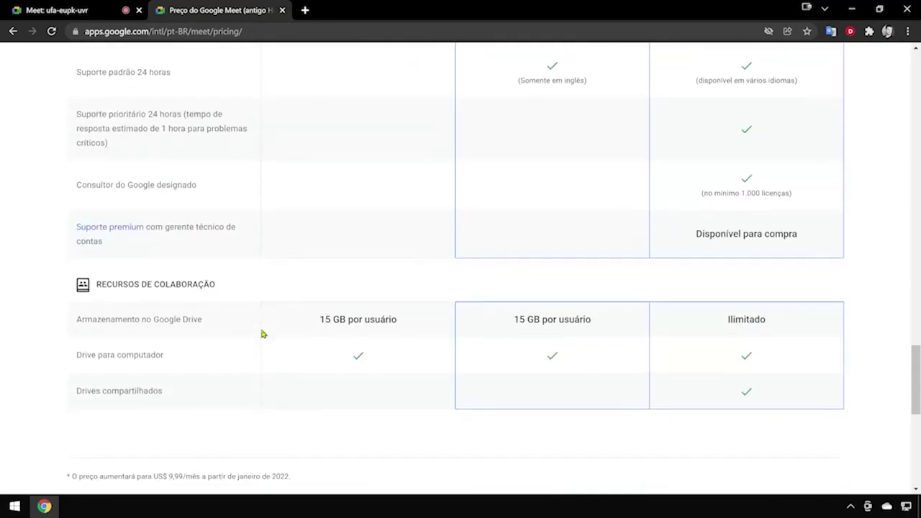
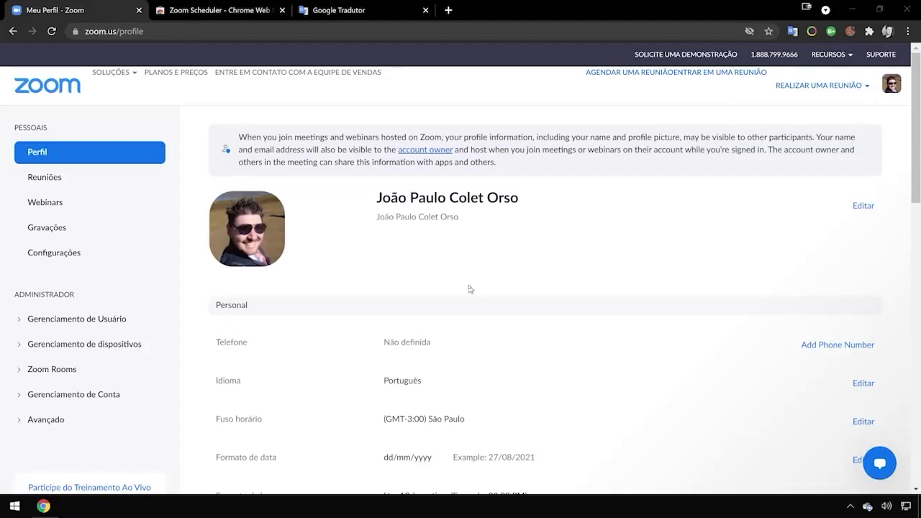
Switch to the Zoom profile page and examine the account's license type, meeting capacity details, login settings and calendar integration
scroll(469, 289, "down", 2)
scroll(469, 289, "down", 5)
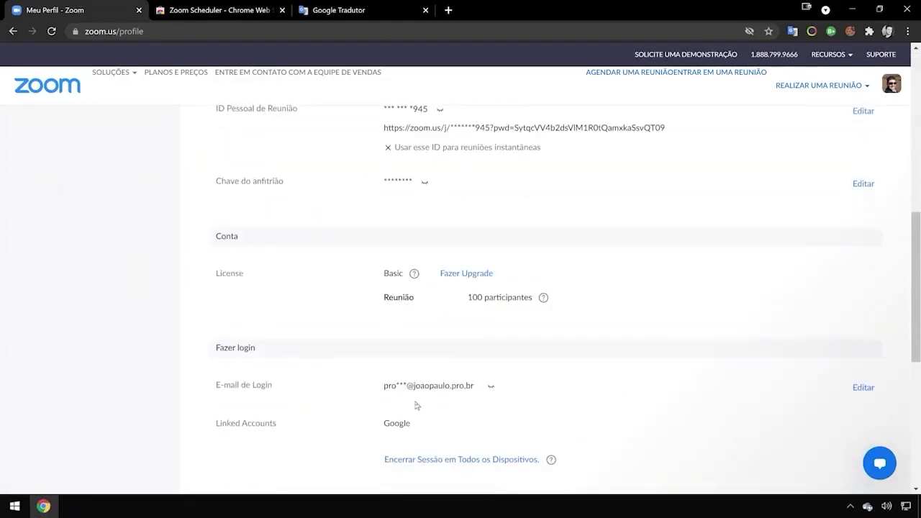
scroll(415, 405, "down", 3)
scroll(415, 360, "up", 3)
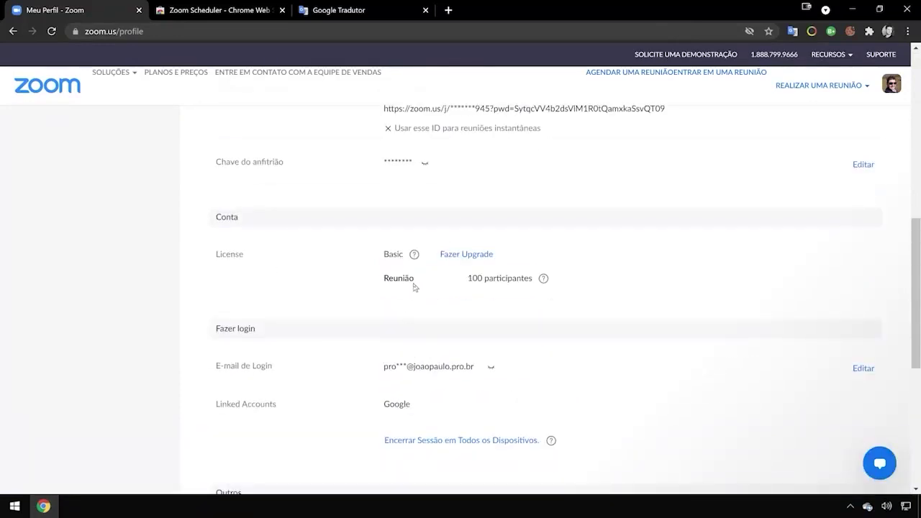
mouse_move(412, 261)
mouse_move(545, 281)
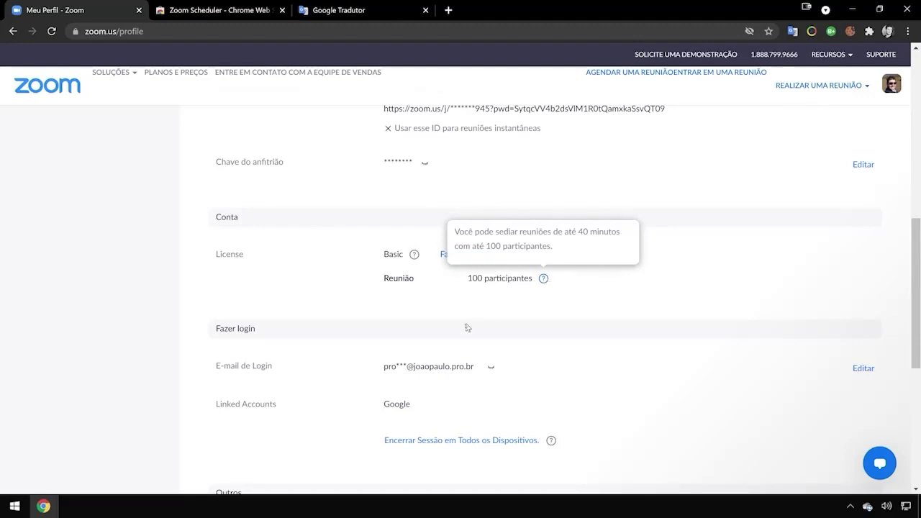
scroll(456, 337, "down", 2)
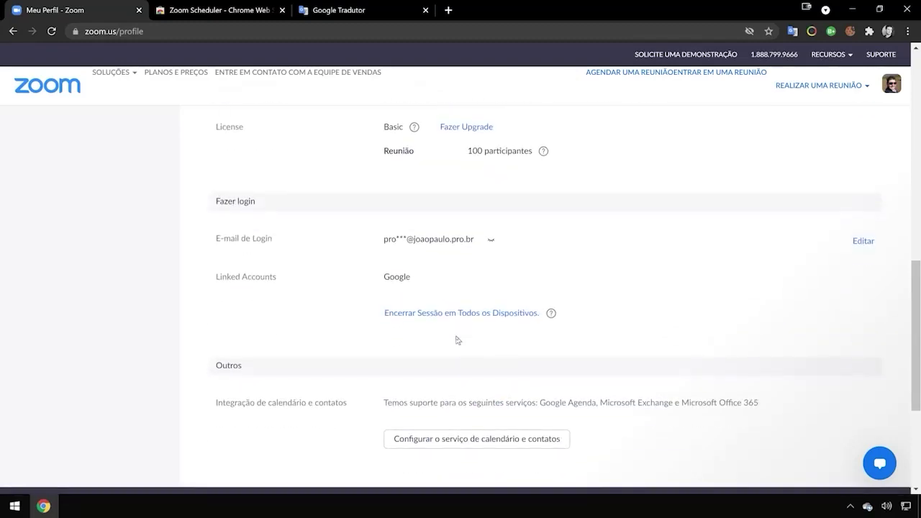
scroll(458, 339, "down", 1)
scroll(458, 340, "up", 3)
scroll(456, 339, "up", 7)
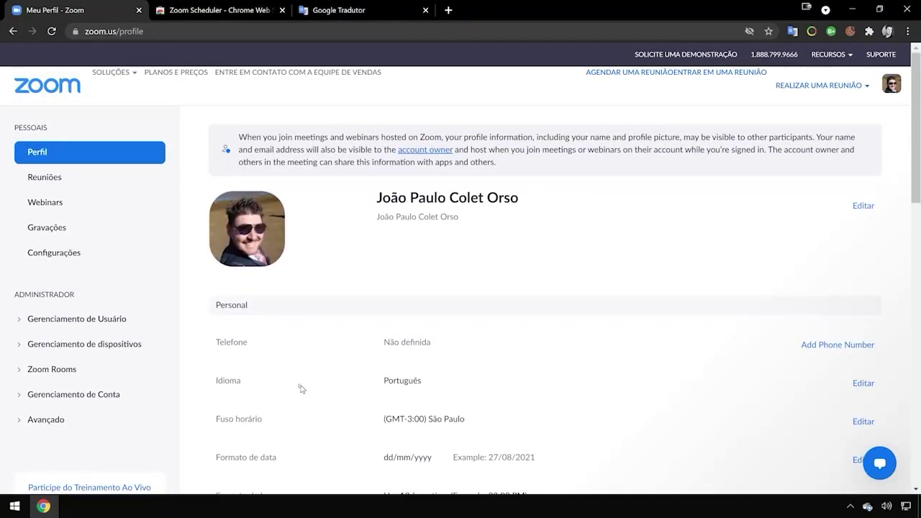
Open Zoom's Reuniões page and examine the Microsoft Outlook plug-in and Chrome extension offered for scheduling meetings
left_click(49, 179)
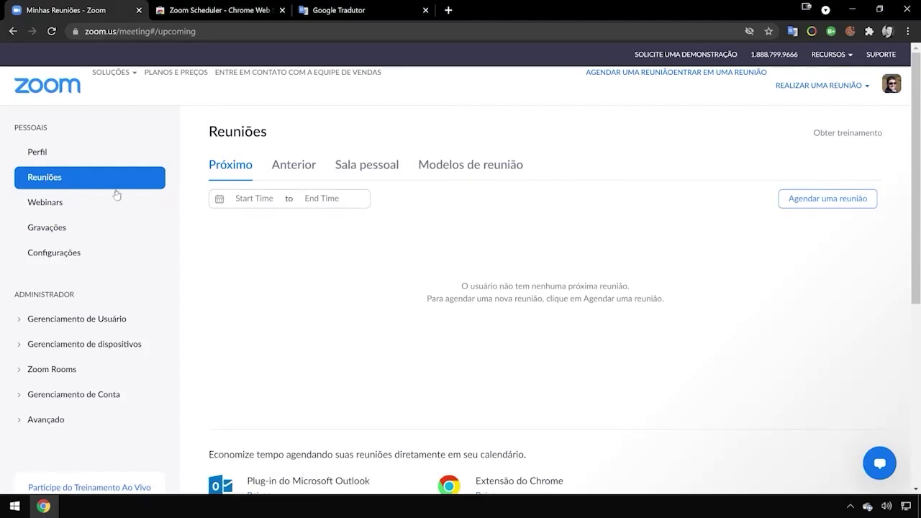
scroll(306, 372, "down", 2)
right_click(306, 372)
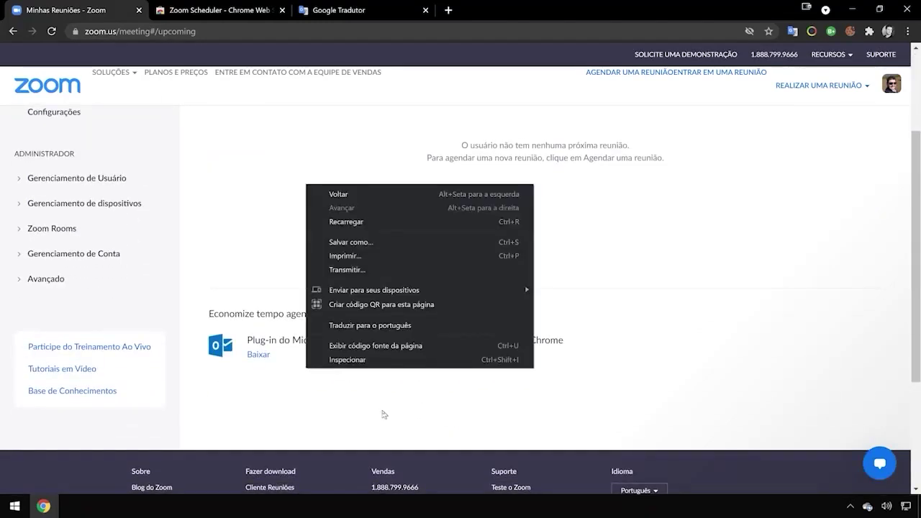
left_click(400, 421)
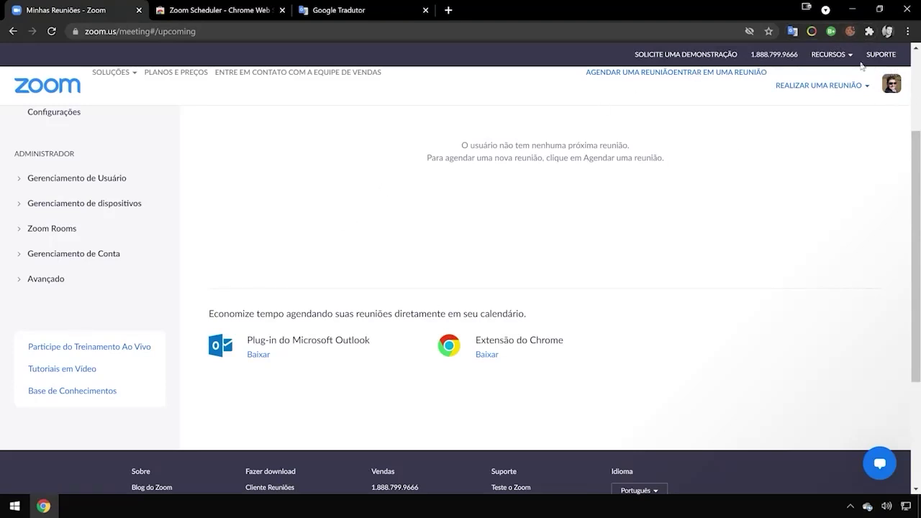
left_click(908, 32)
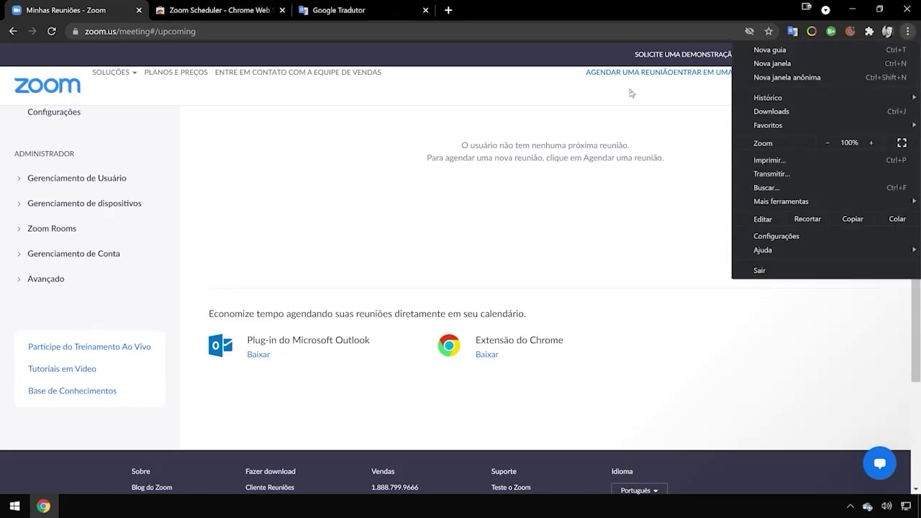
left_click(436, 186)
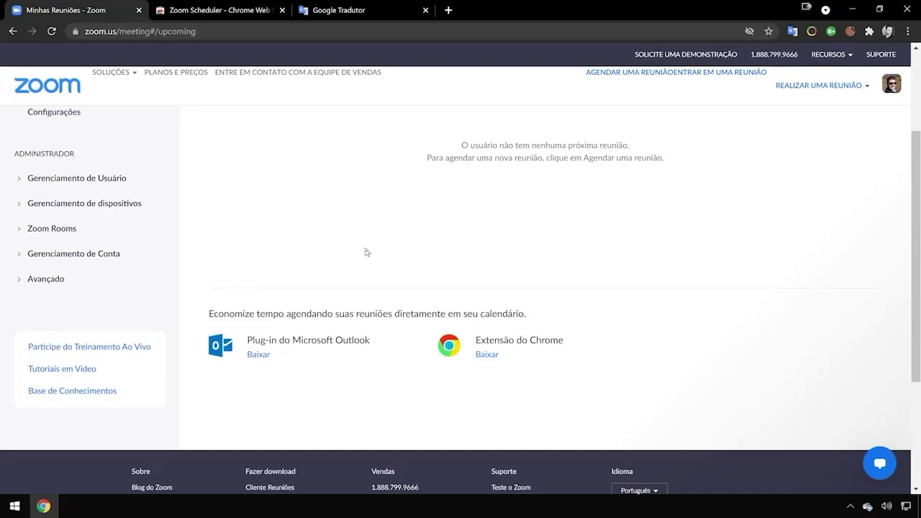
scroll(366, 252, "up", 3)
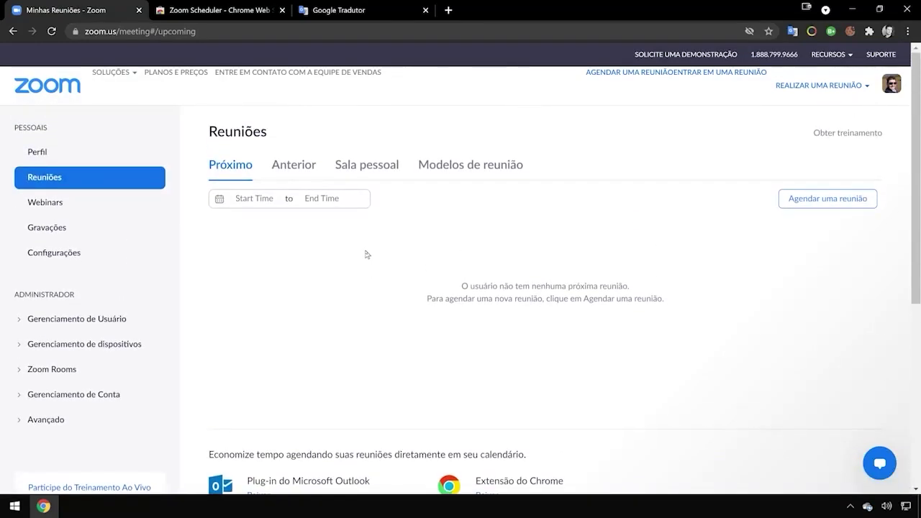
Examine the upcoming meetings' date filter and the meeting scheduling form with its security, video and meeting options, leaving without saving
left_click(248, 200)
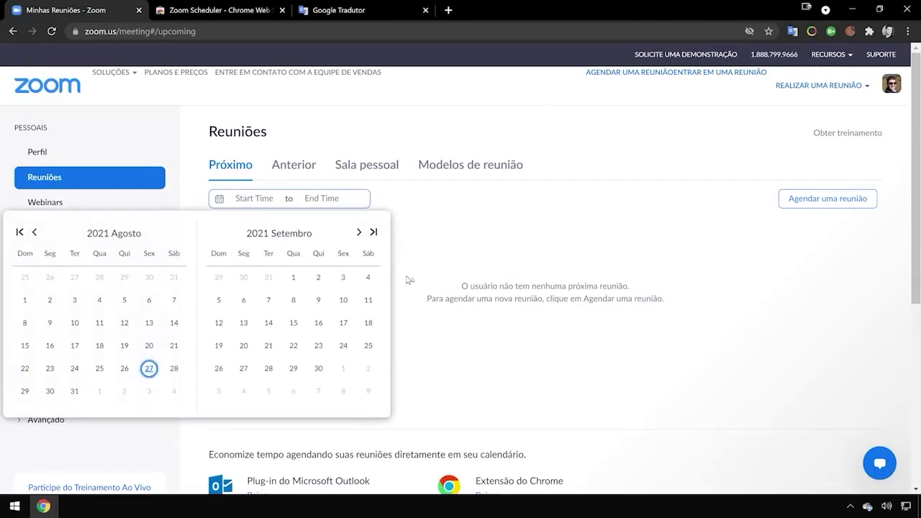
left_click(445, 250)
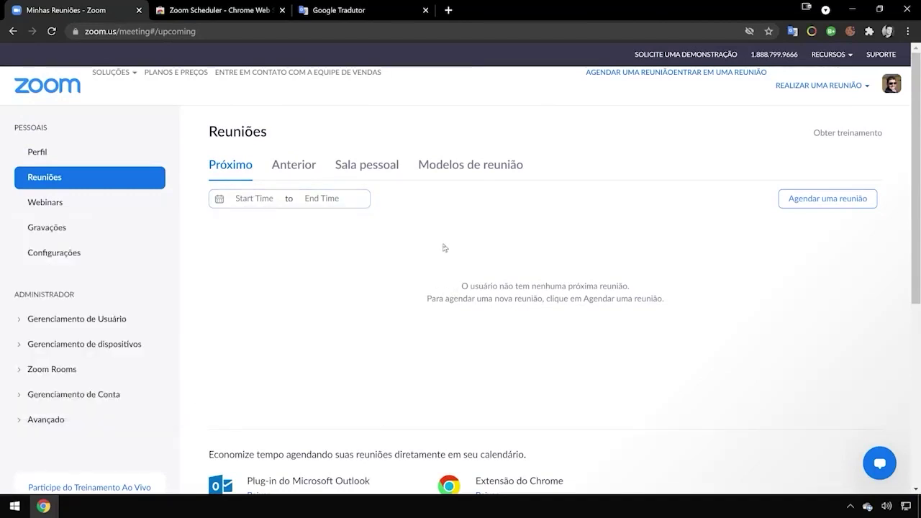
left_click(786, 203)
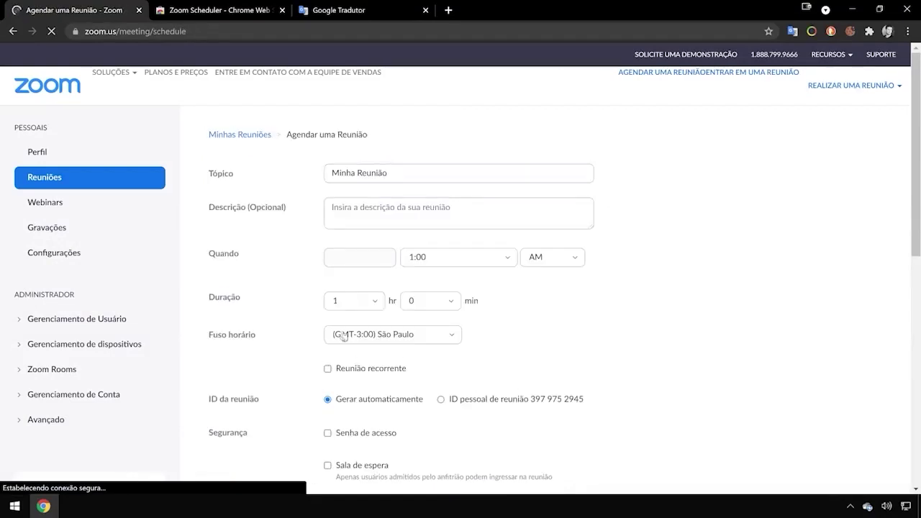
left_click(232, 344)
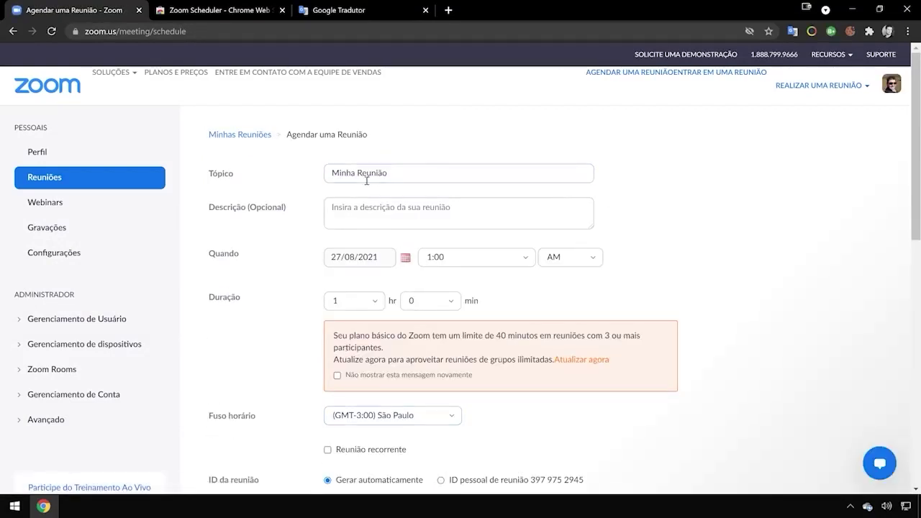
left_click(349, 205)
scroll(349, 206, "down", 5)
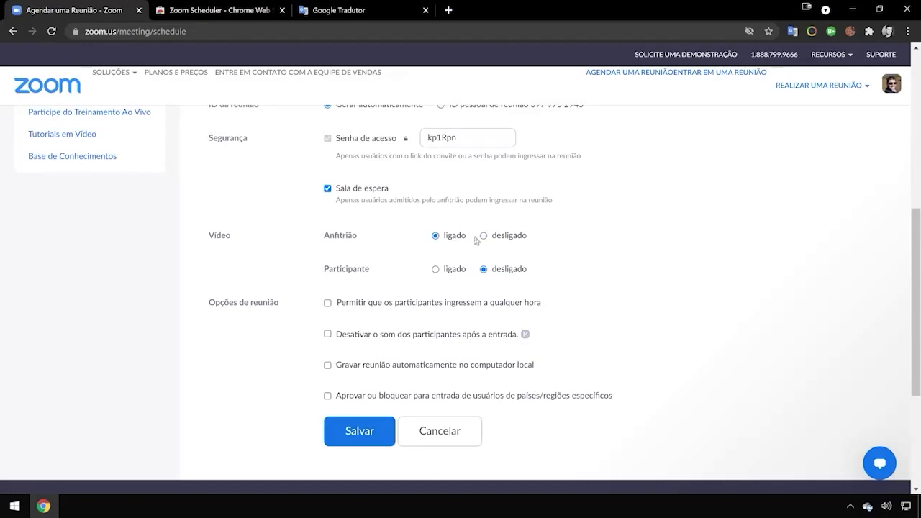
left_click(508, 239)
left_click(424, 425)
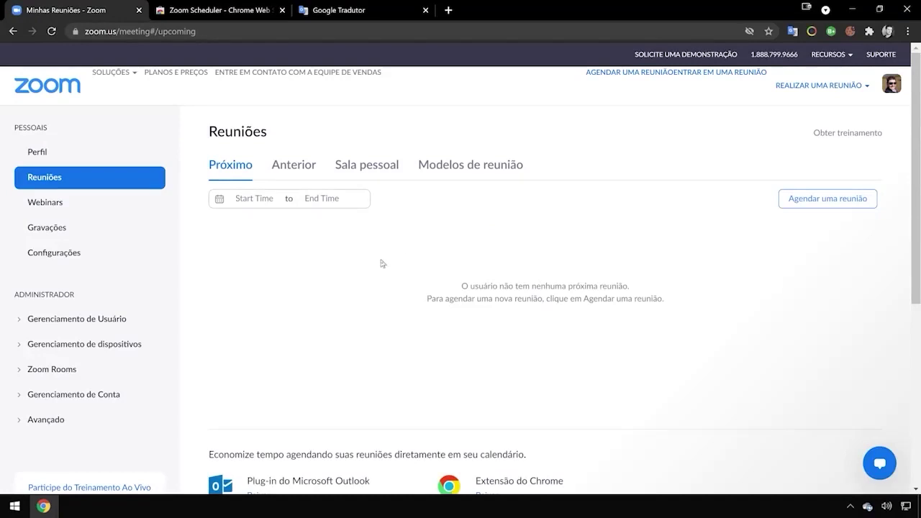
Examine the Anterior, Sala pessoal and Modelos de reunião sections of the meetings page, returning to Anterior
double_click(288, 180)
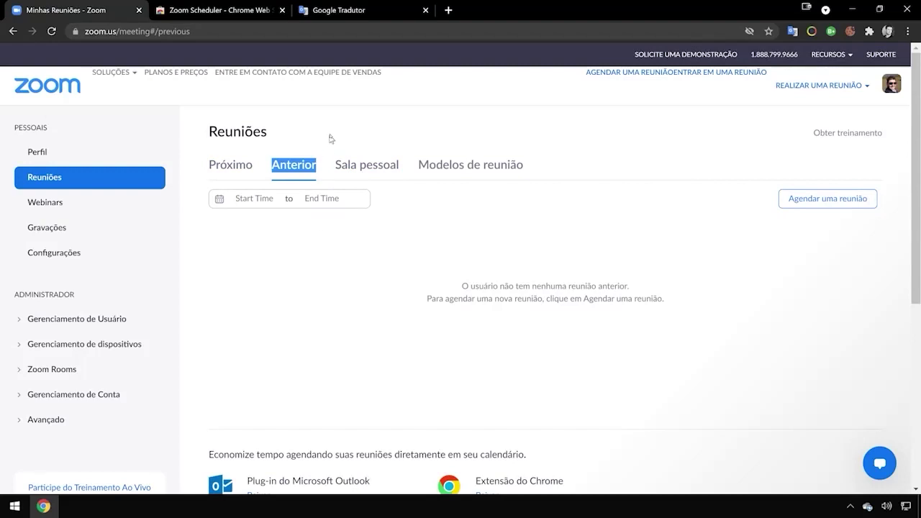
left_click(346, 163)
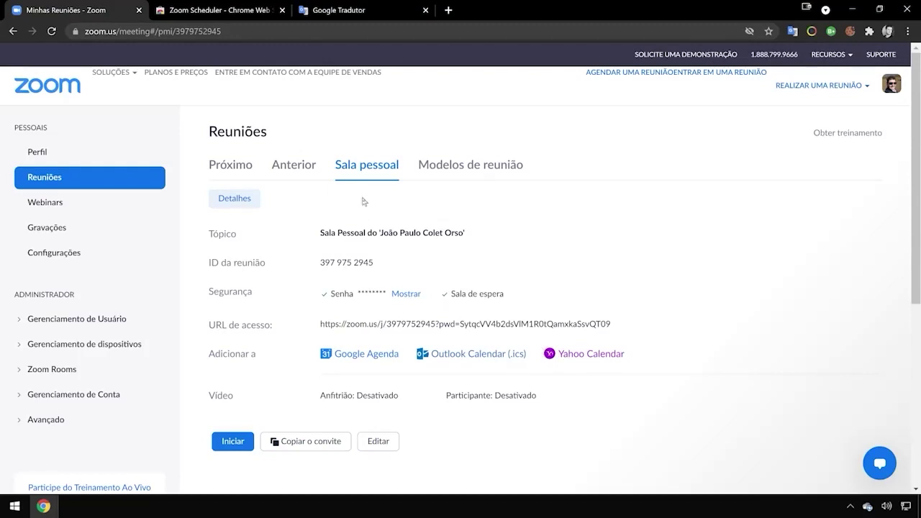
left_click(445, 168)
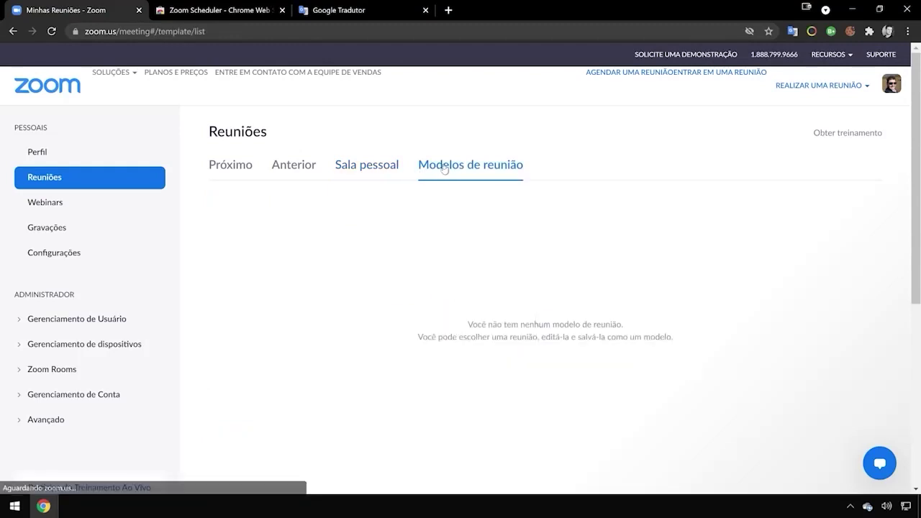
scroll(409, 272, "down", 1)
scroll(408, 272, "down", 3)
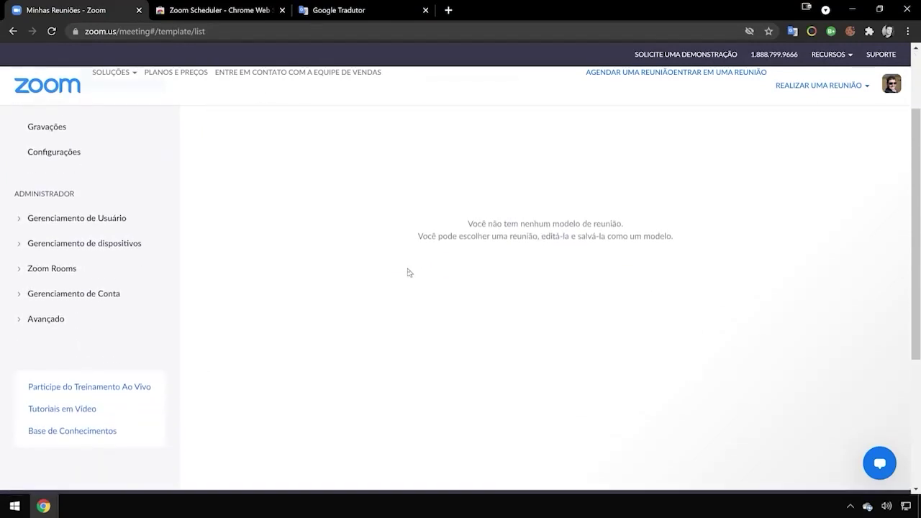
scroll(408, 272, "up", 4)
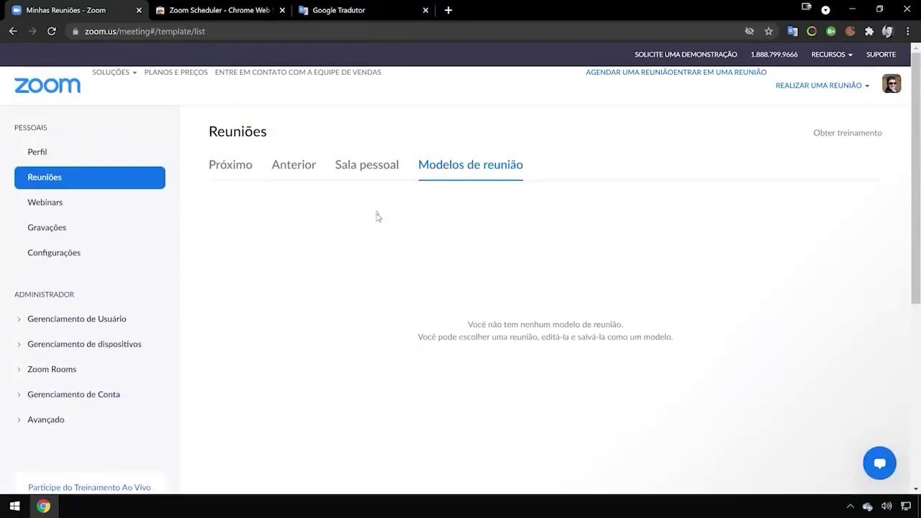
left_click(278, 177)
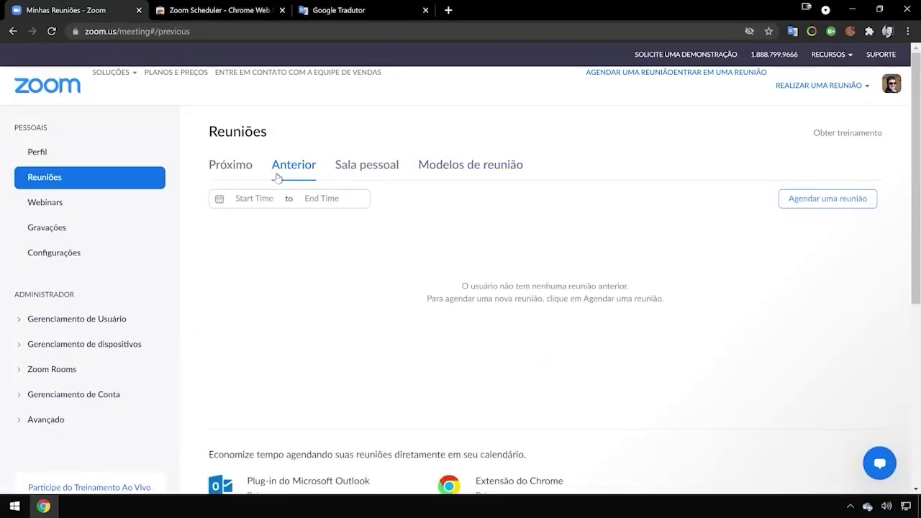
Open the Webinars page and examine what webinars offer, which paid plans support them and how to get the add-on
left_click(141, 199)
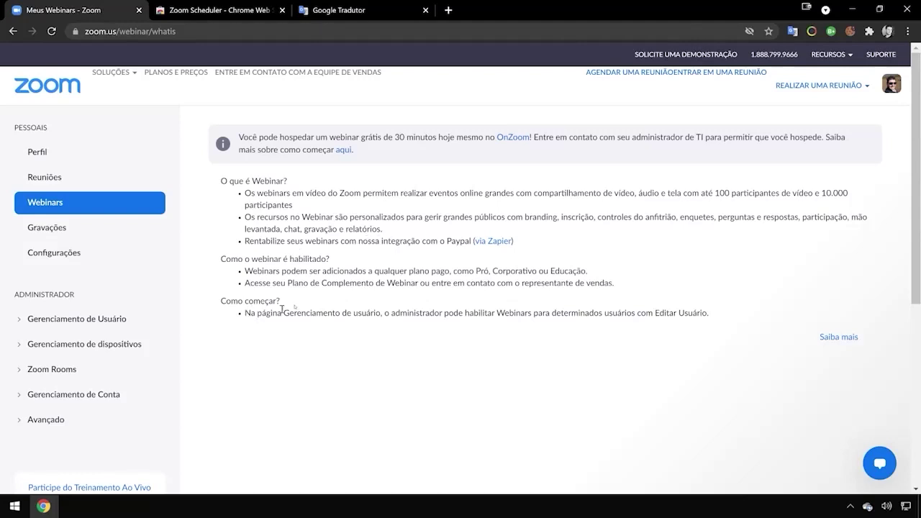
double_click(455, 238)
double_click(561, 272)
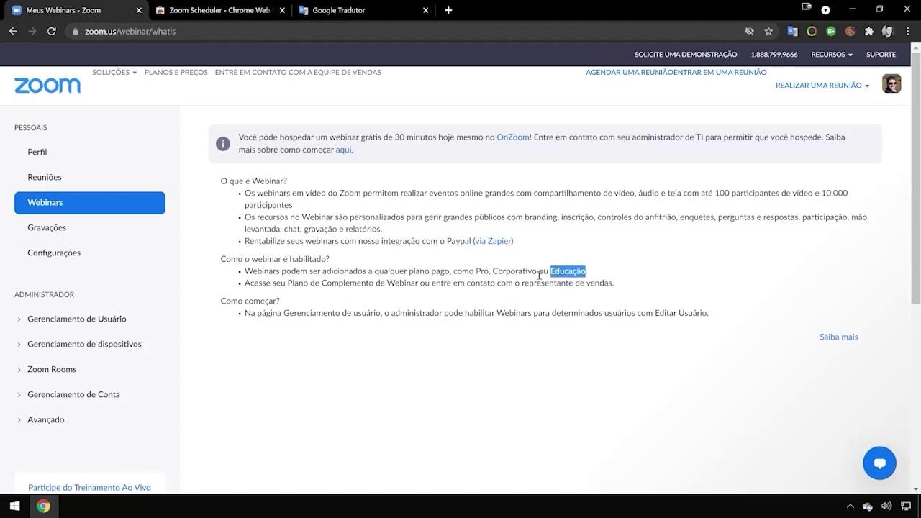
left_click(507, 271)
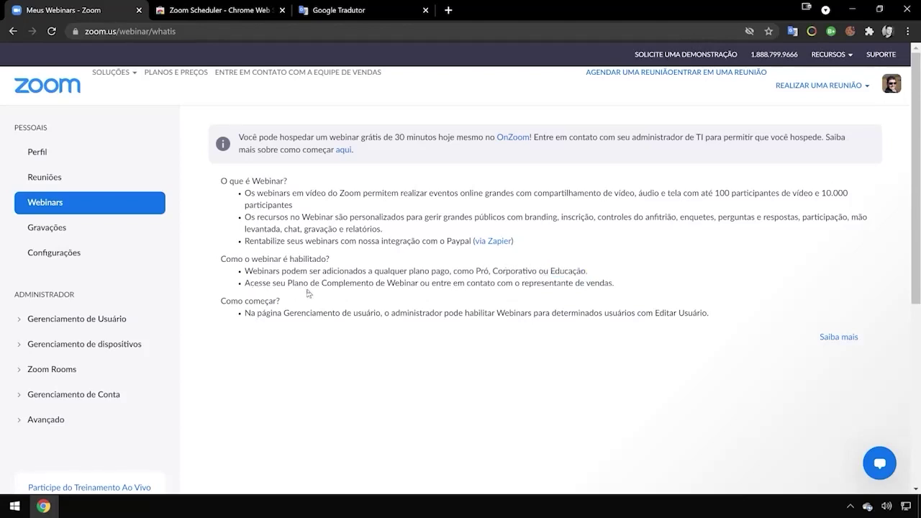
left_click_drag(290, 284, 507, 285)
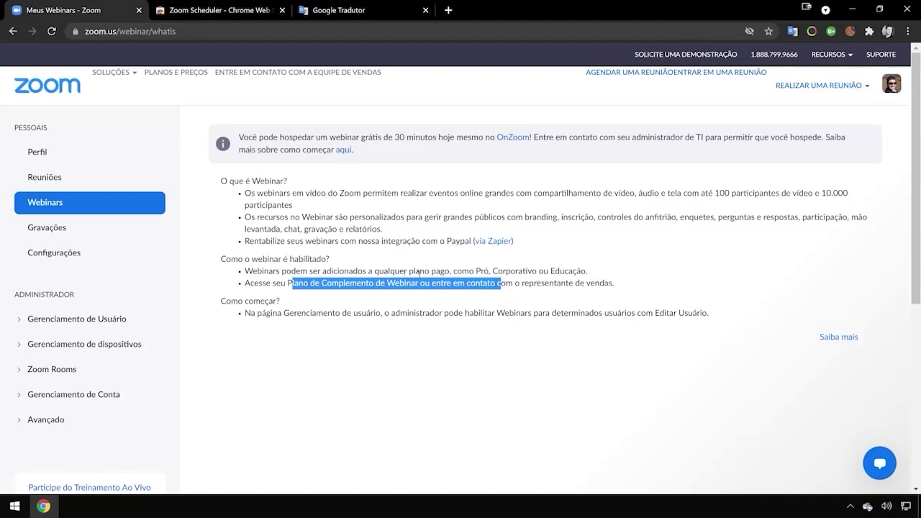
Examine the cloud and local recording information under Gravações, and open the related recording settings
left_click(127, 229)
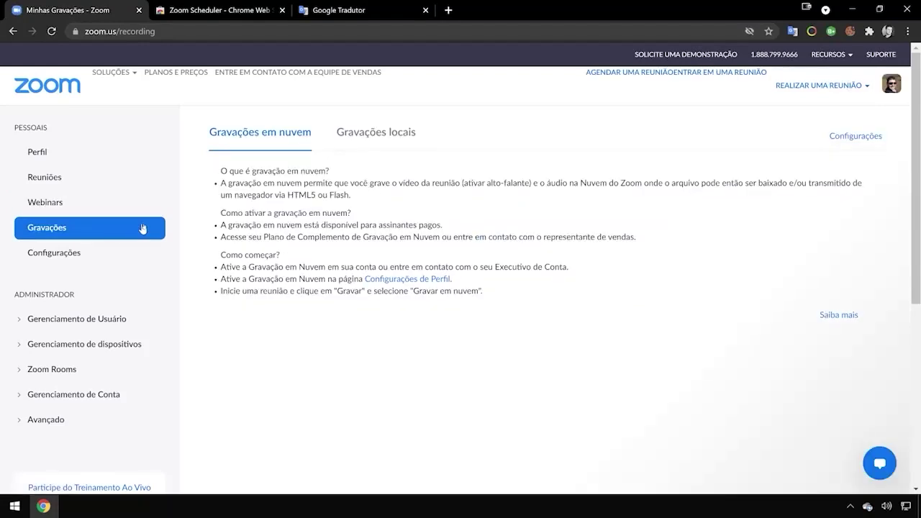
left_click(375, 147)
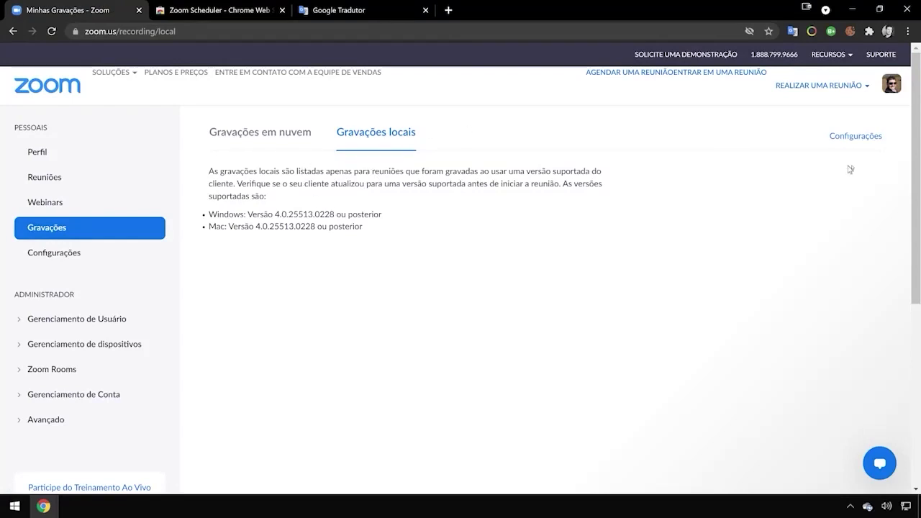
left_click(854, 141)
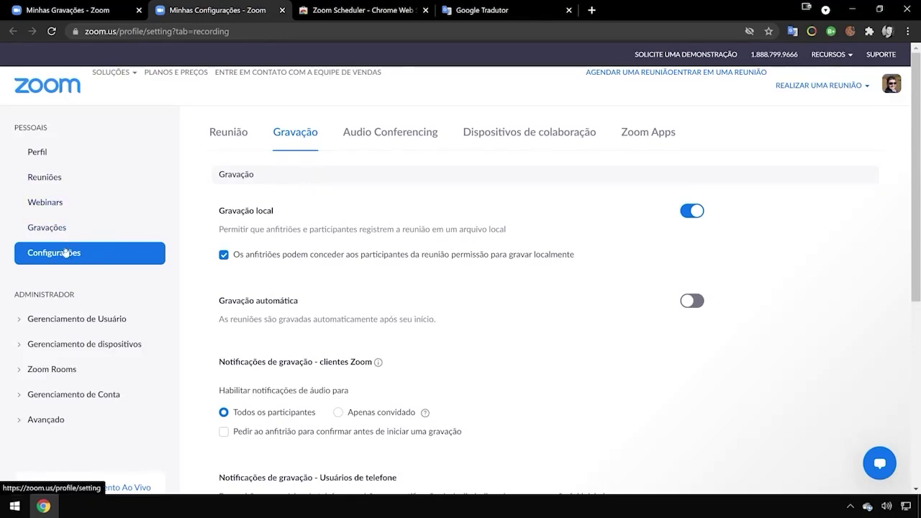
Open the Reunião settings and examine the Segurança options for waiting room, meeting passwords, user authentication and country blocking
left_click(228, 145)
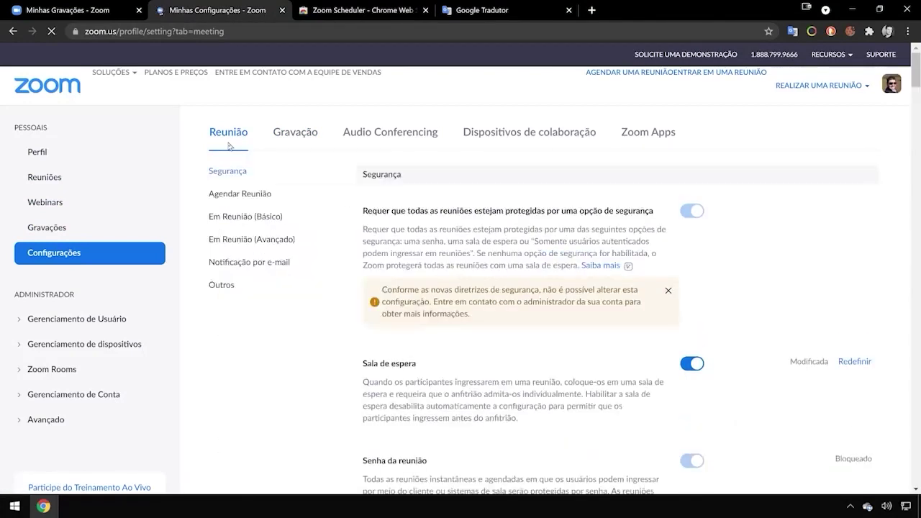
scroll(389, 380, "down", 4)
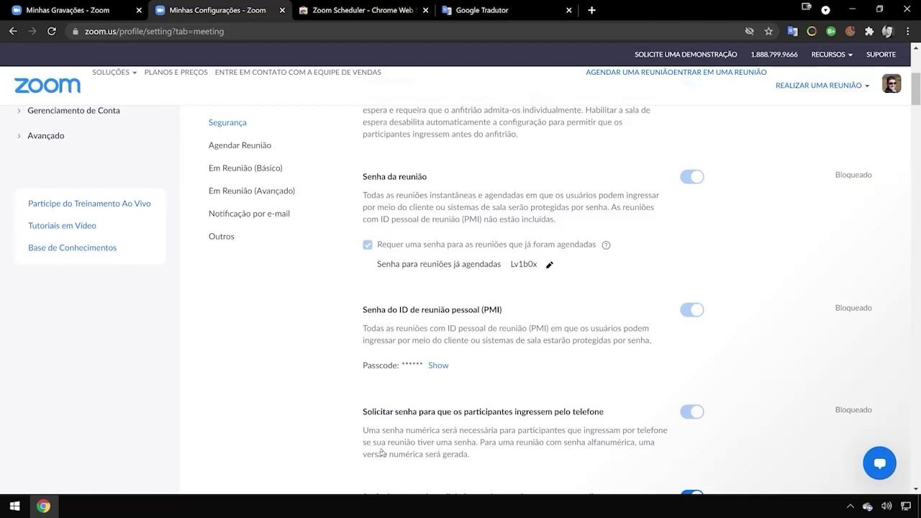
scroll(418, 403, "down", 3)
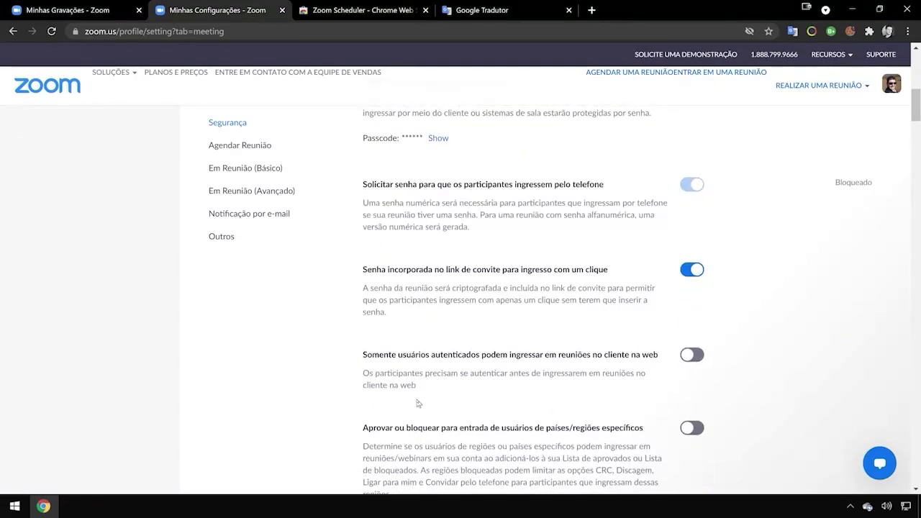
scroll(418, 403, "down", 3)
scroll(418, 403, "up", 6)
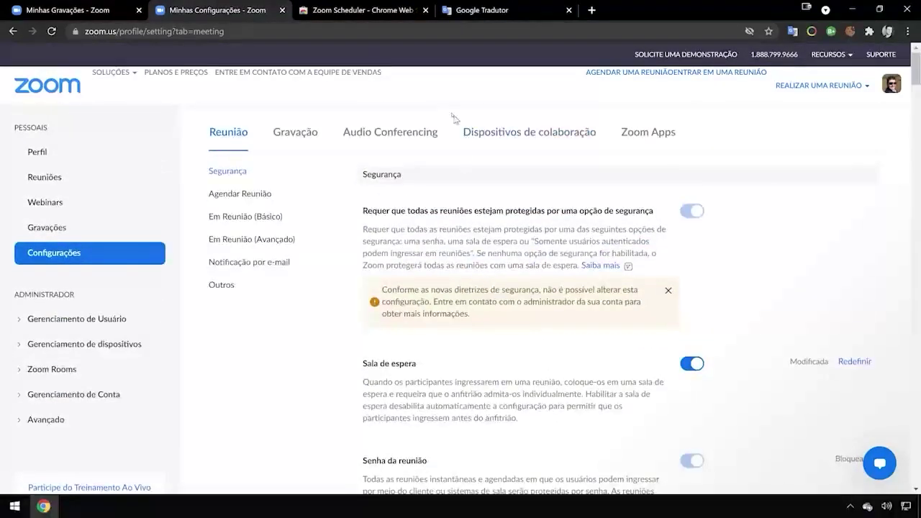
Open the Gravação settings and examine the prompt for disabling Gravação local, cancelling the change
left_click(299, 146)
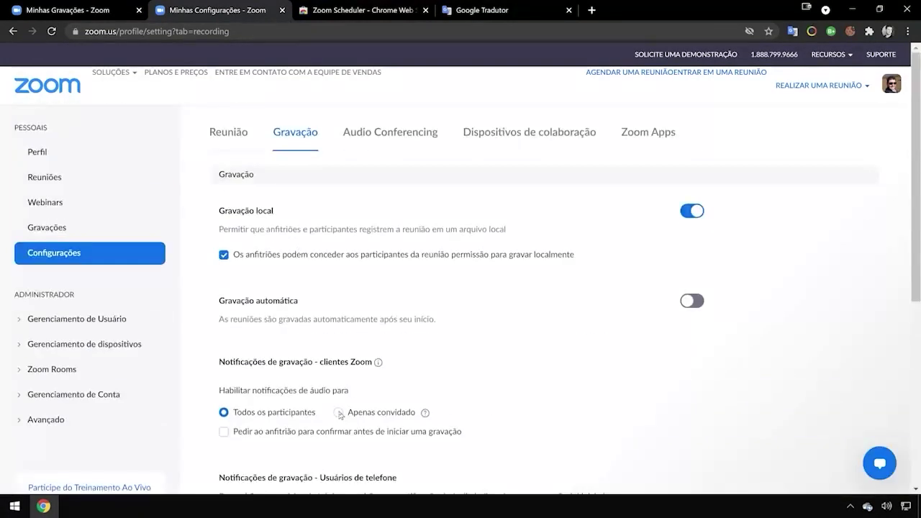
left_click(690, 211)
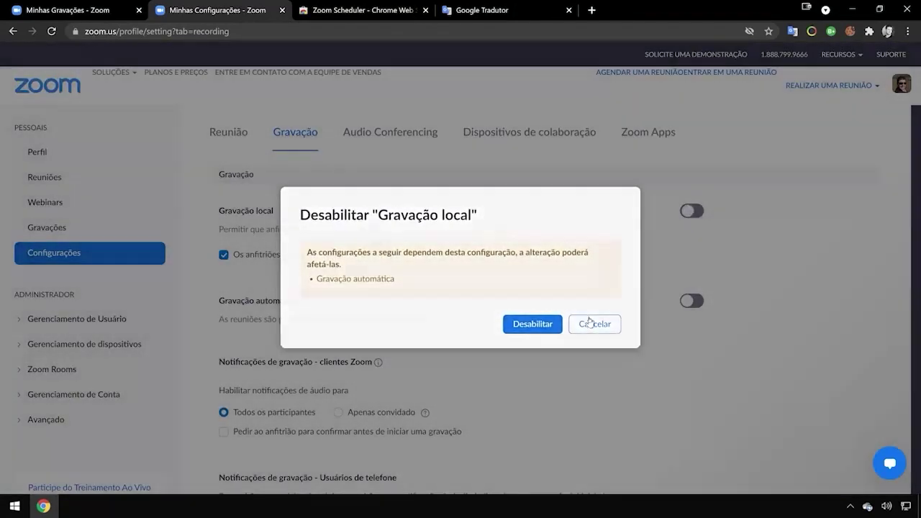
left_click(592, 324)
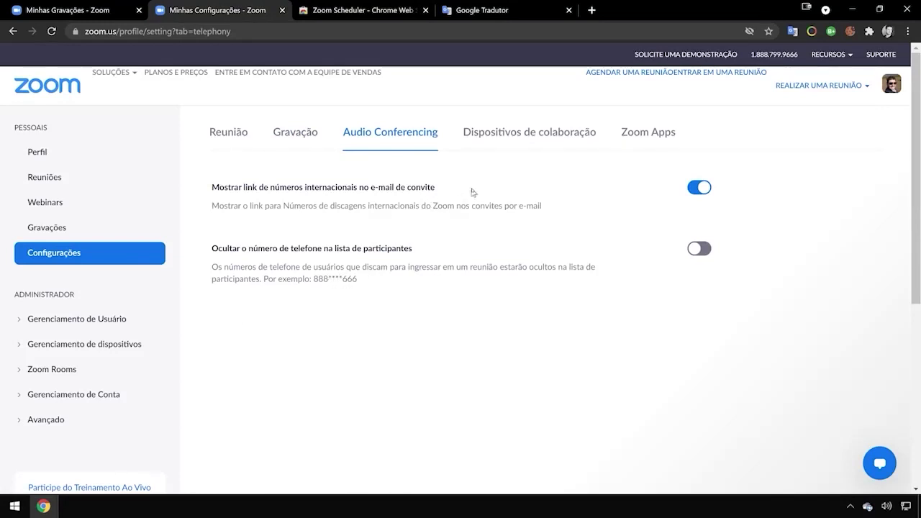
Examine the Audio Conferencing, Dispositivos de colaboração and Zoom Apps settings
left_click(503, 141)
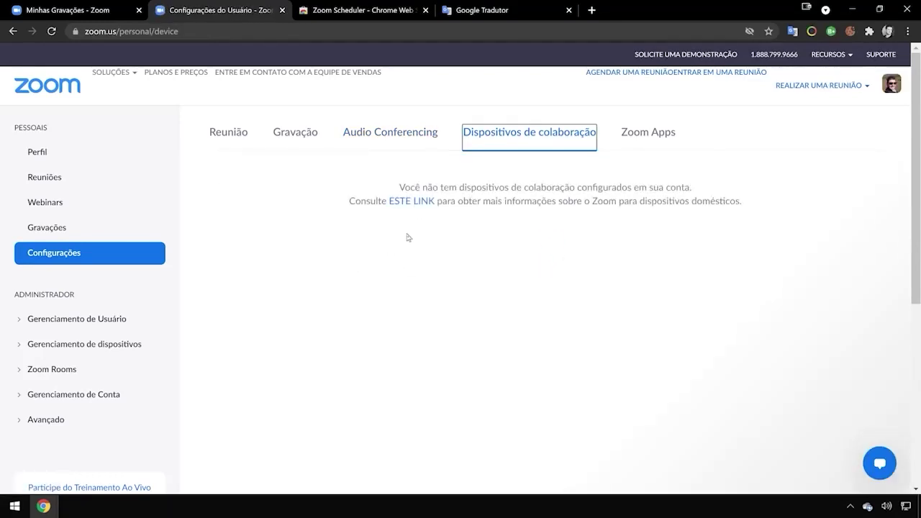
left_click(666, 144)
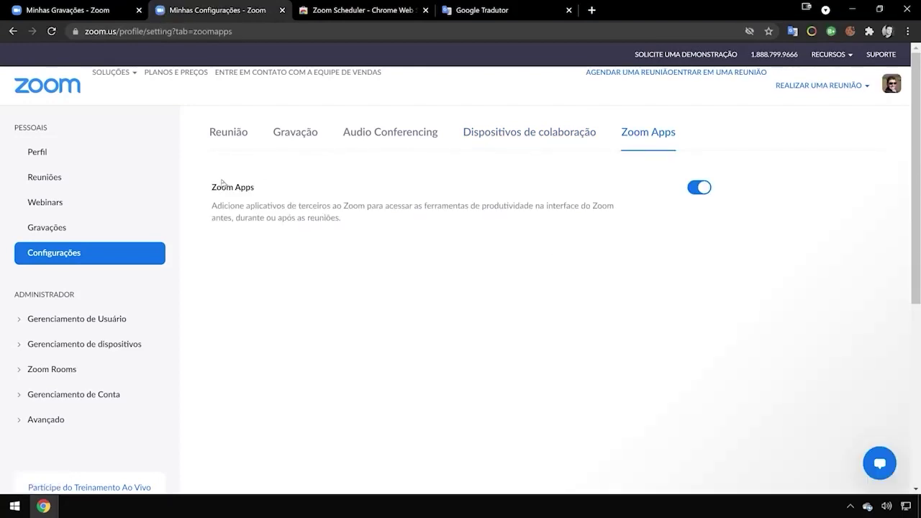
Open the Usuários page under Gerenciamento de Usuário and examine its identity verification and billing contact form
left_click(59, 328)
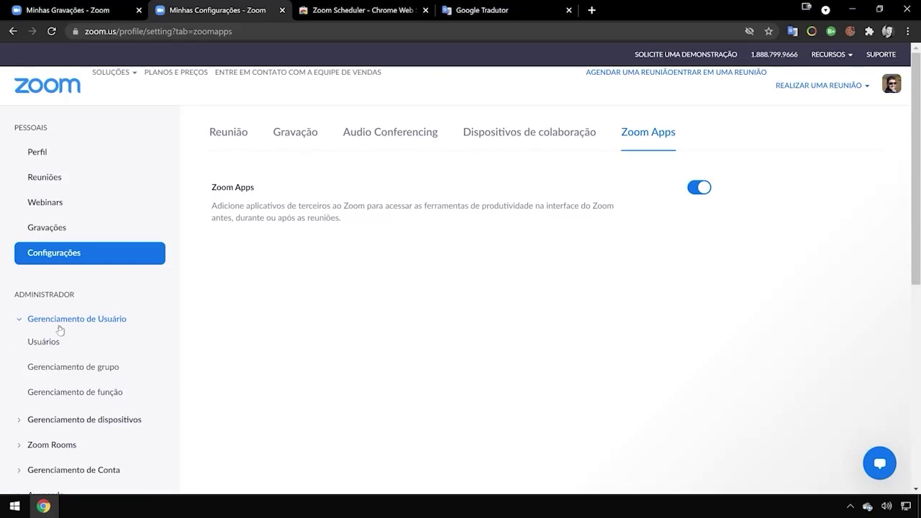
left_click(53, 343)
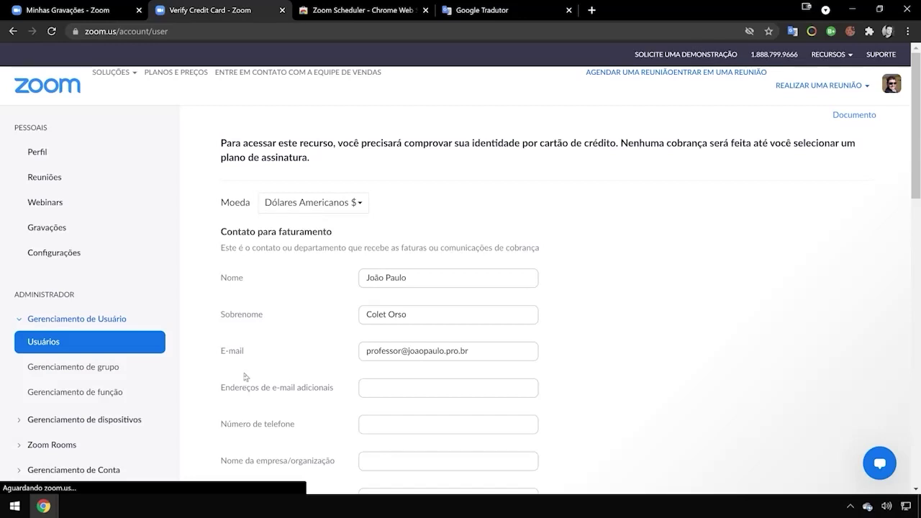
scroll(310, 328, "down", 3)
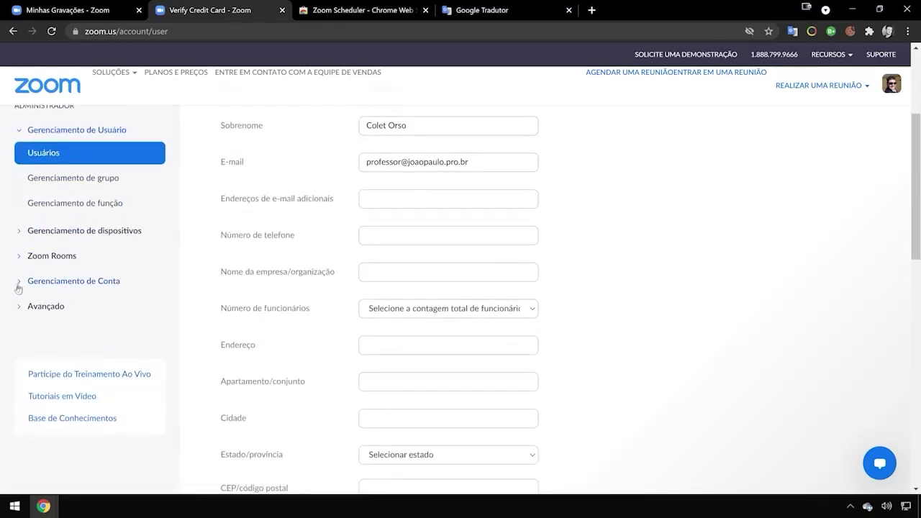
Open Conector de sala H.323/SIP under Avançado and examine its description and the remaining advanced administration entries
left_click(23, 305)
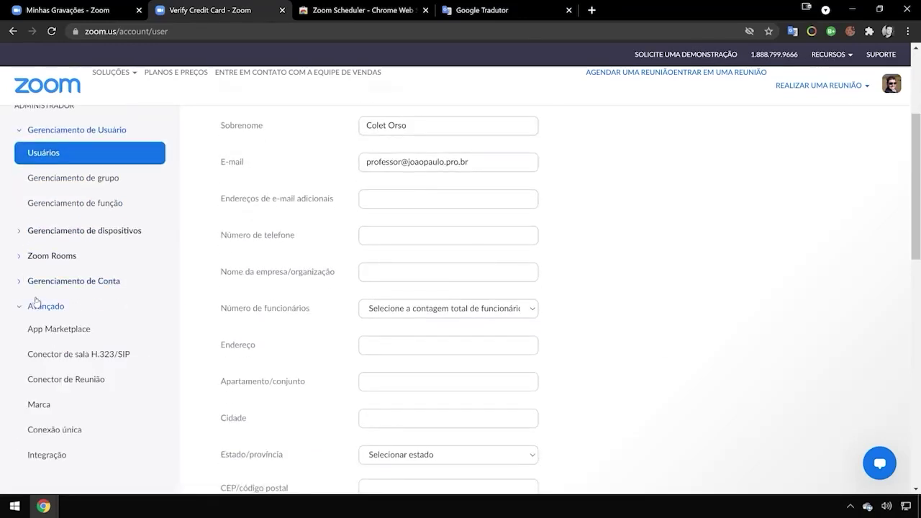
left_click(52, 364)
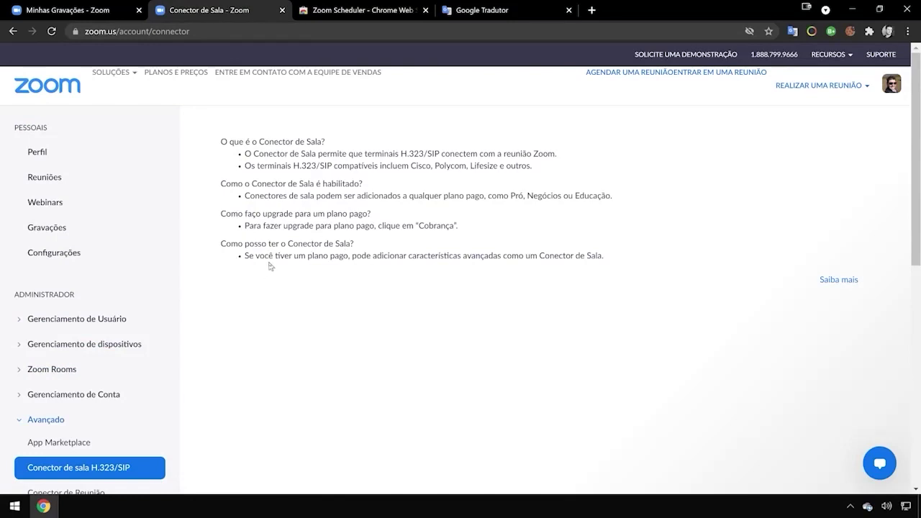
scroll(90, 380, "down", 2)
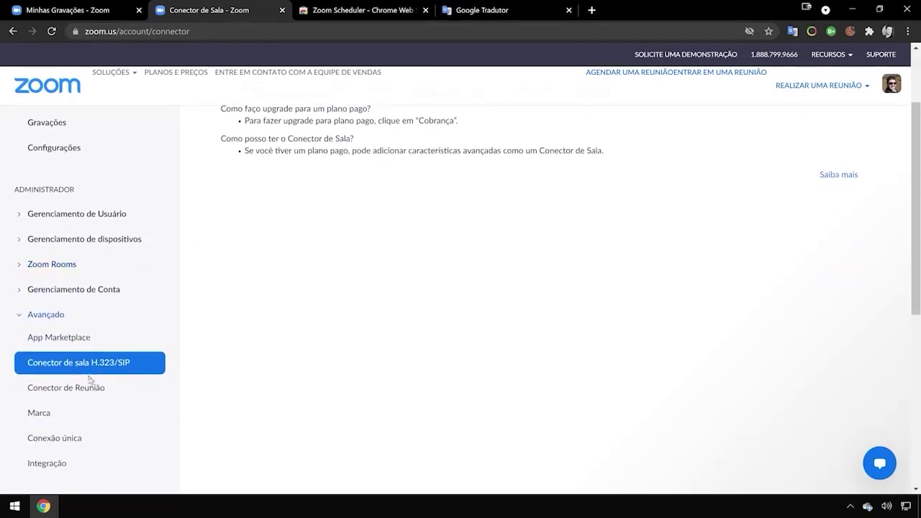
scroll(89, 380, "down", 4)
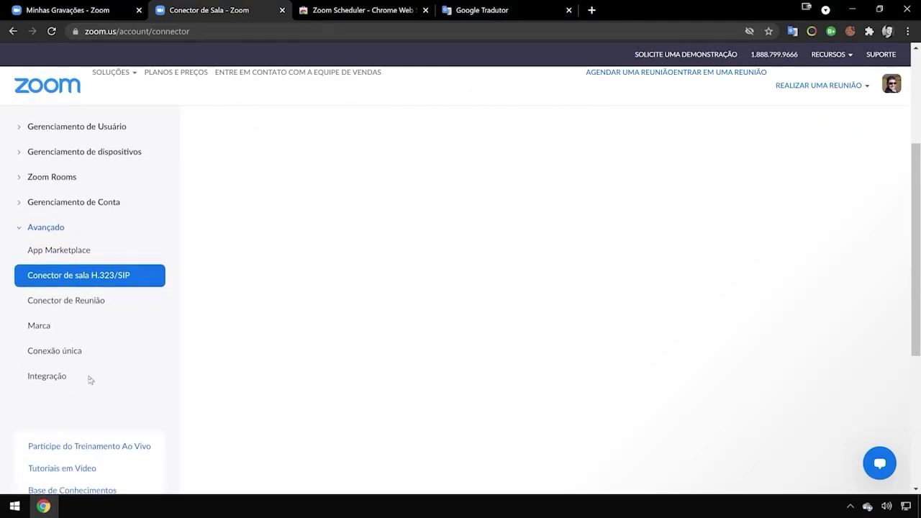
Start a new meeting from the Perfil page, launch it in the Zoom Meetings client and reposition the meeting window
scroll(90, 380, "up", 5)
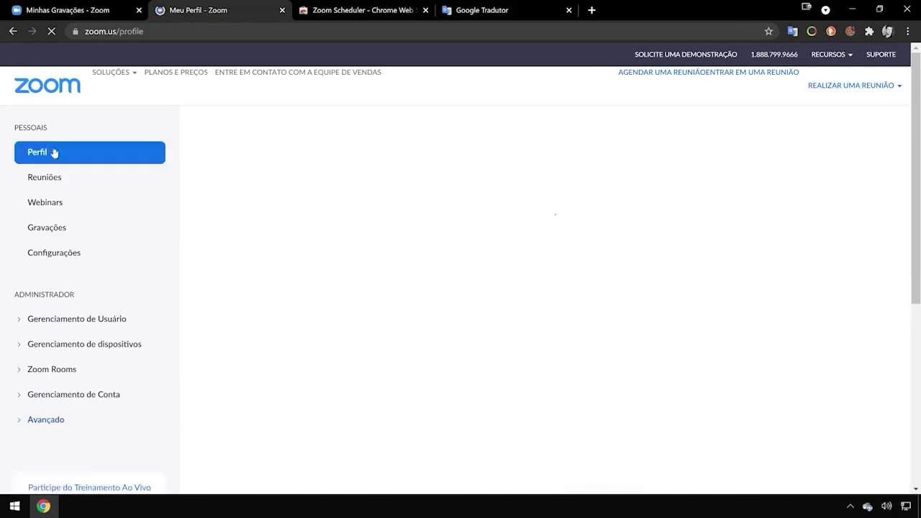
mouse_move(856, 92)
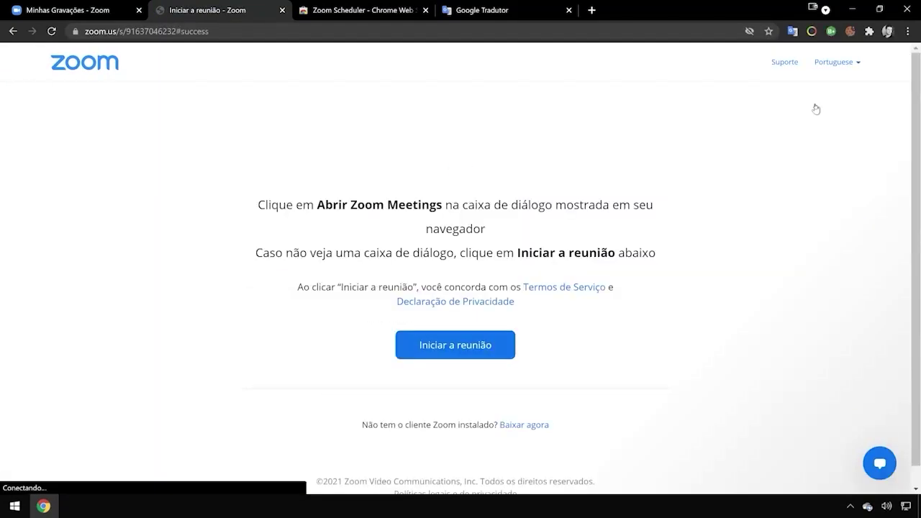
left_click(440, 357)
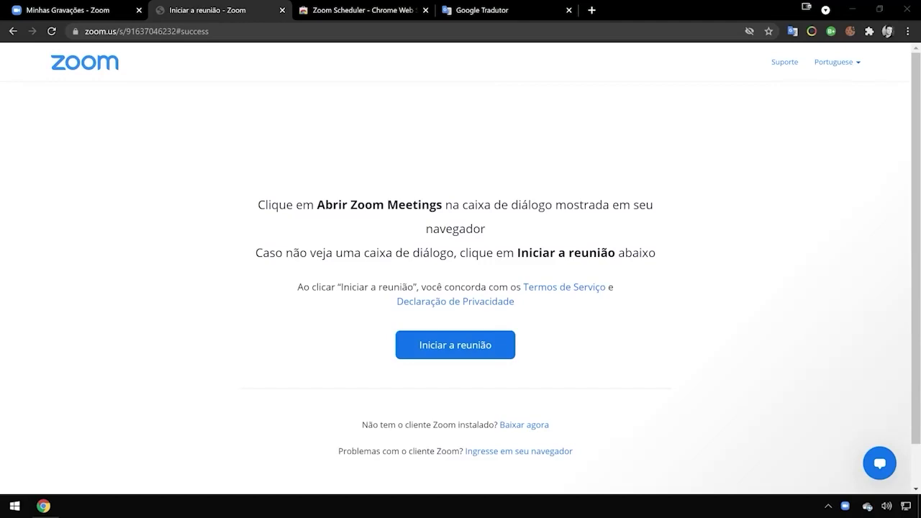
left_click_drag(96, 154, 180, 148)
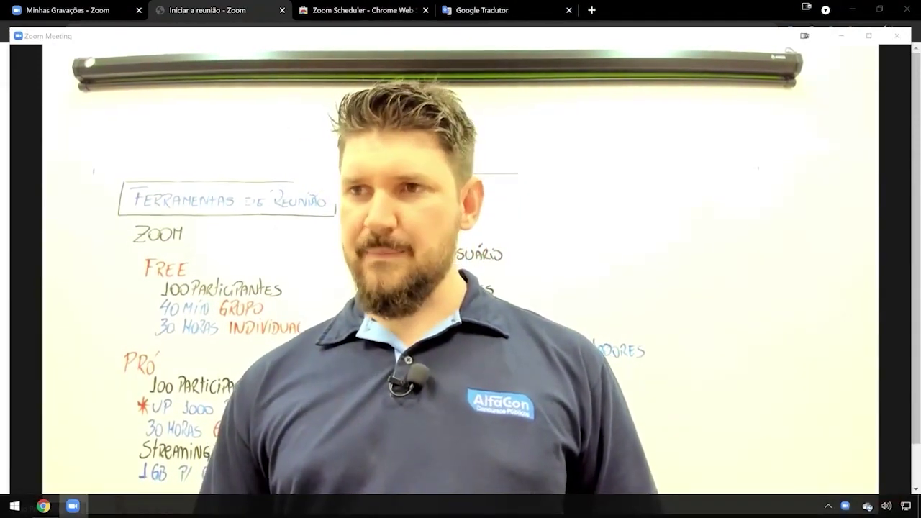
mouse_move(511, 110)
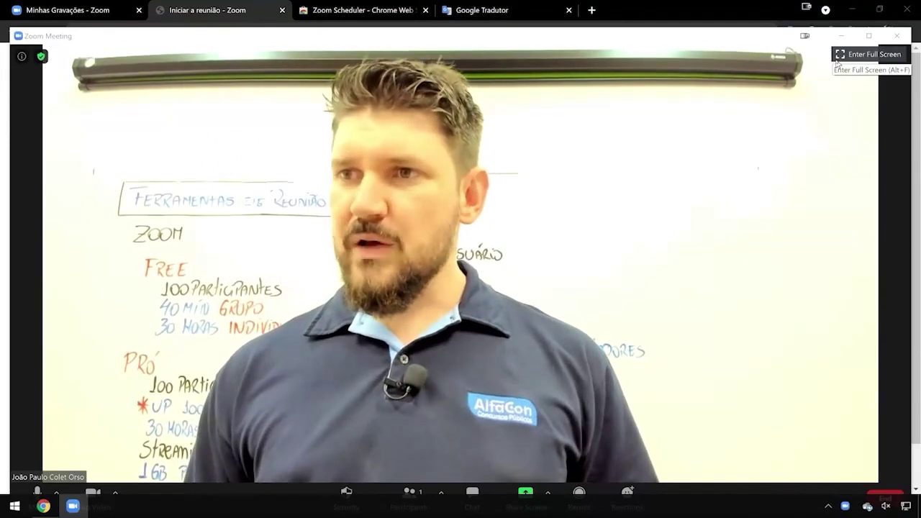
left_click(870, 37)
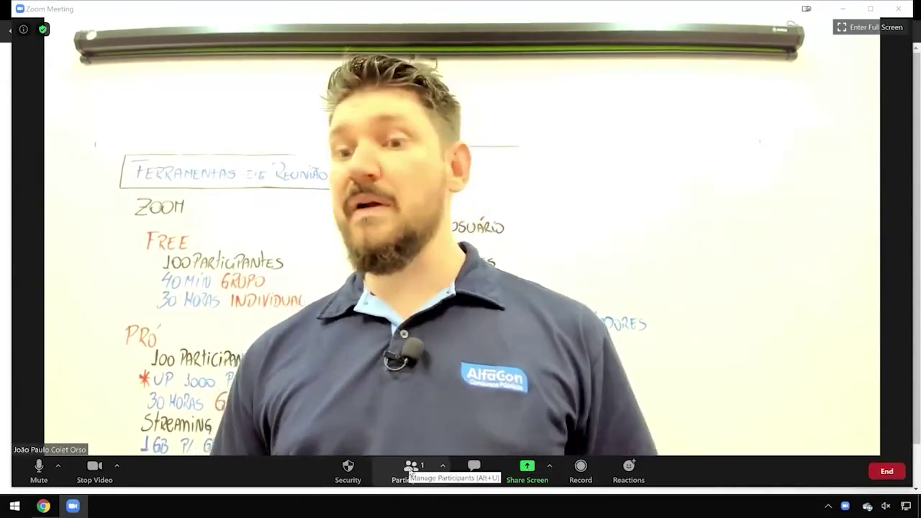
Show the participants list, copy the invite link from the meeting's invitation dialog and close the dialog
left_click(411, 471)
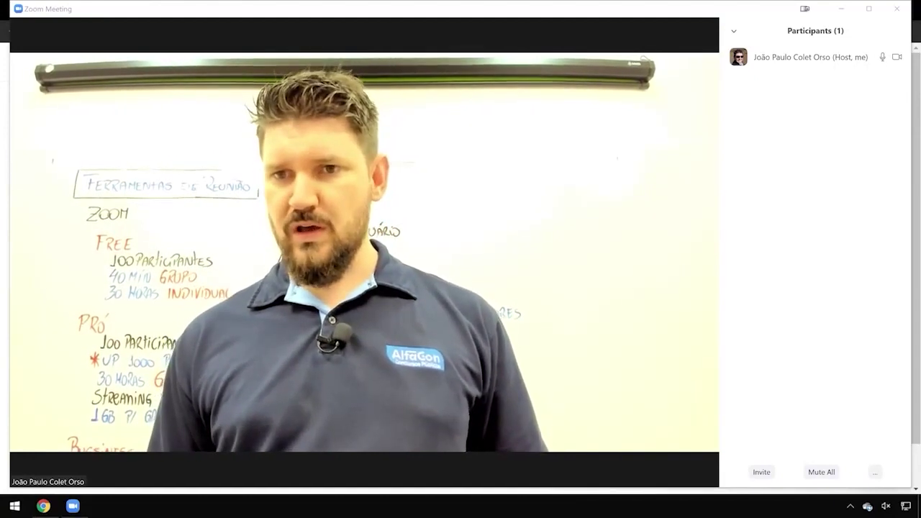
left_click_drag(0, 243, 397, 118)
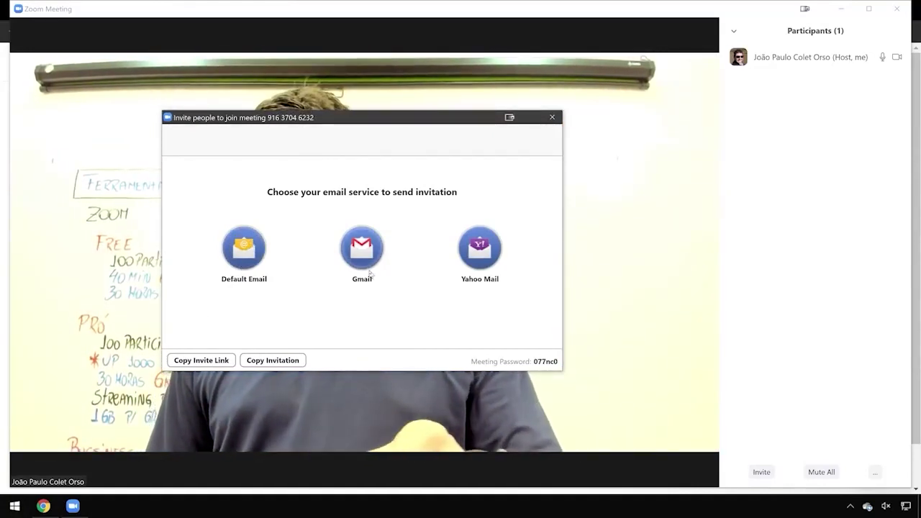
left_click(197, 360)
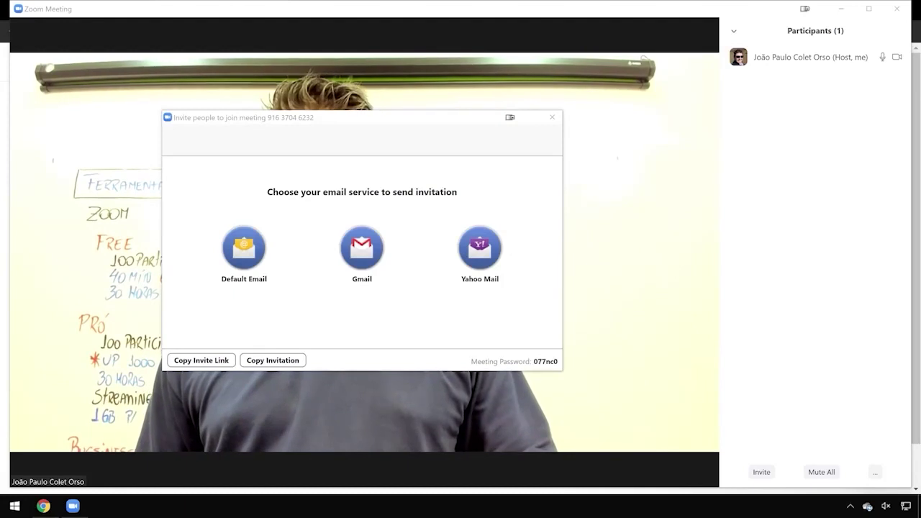
left_click(552, 118)
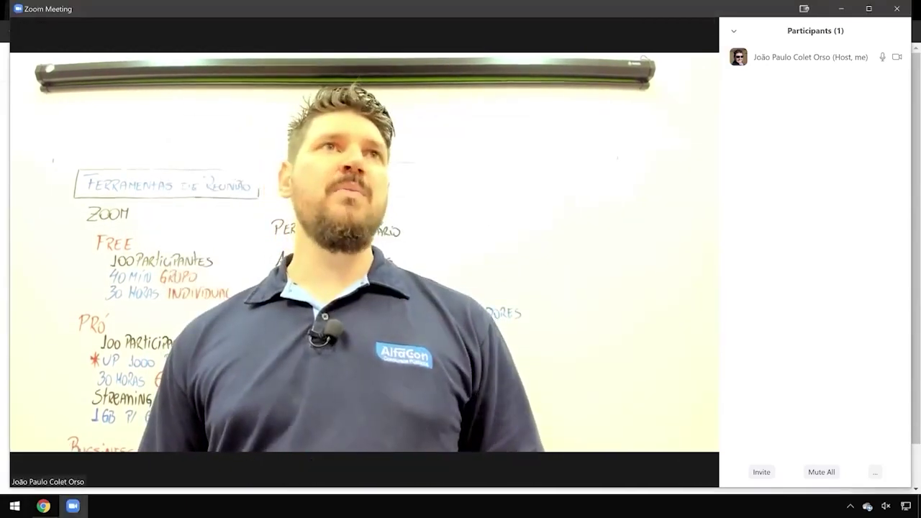
Join the meeting through the browser in an anonymous window, entering the participant's display name and muting the microphone
left_click_drag(37, 57, 325, 4)
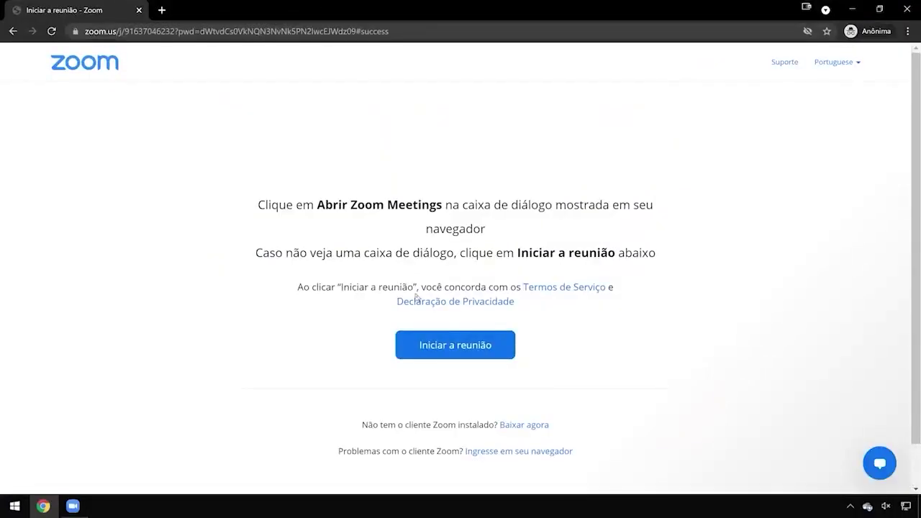
left_click(498, 452)
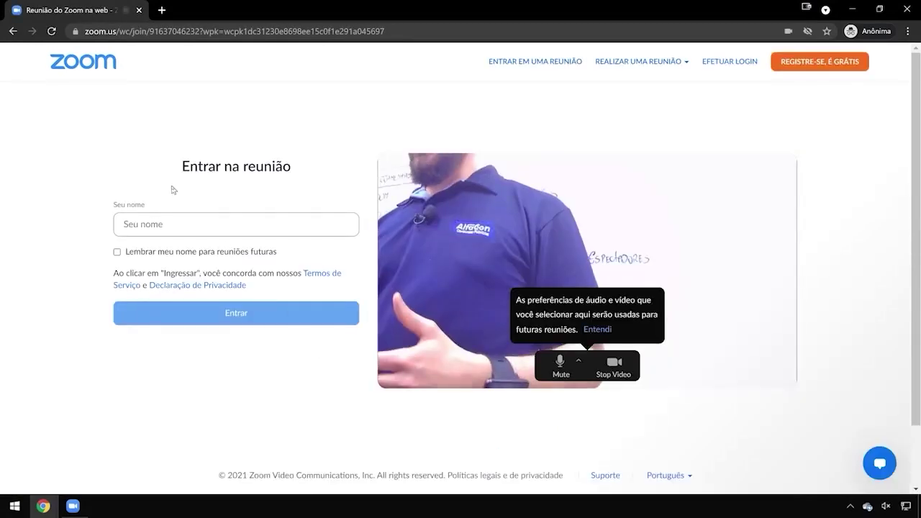
left_click(172, 228)
type("Participante Prof JP")
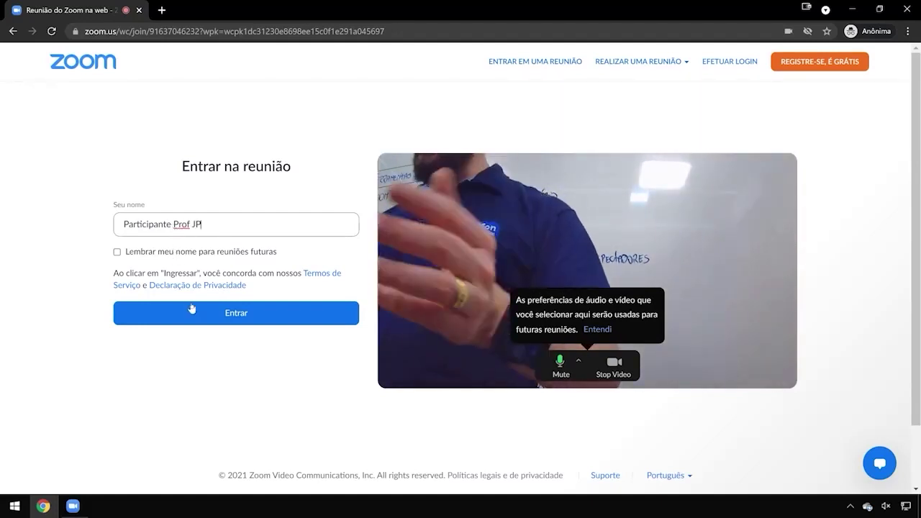
left_click(560, 362)
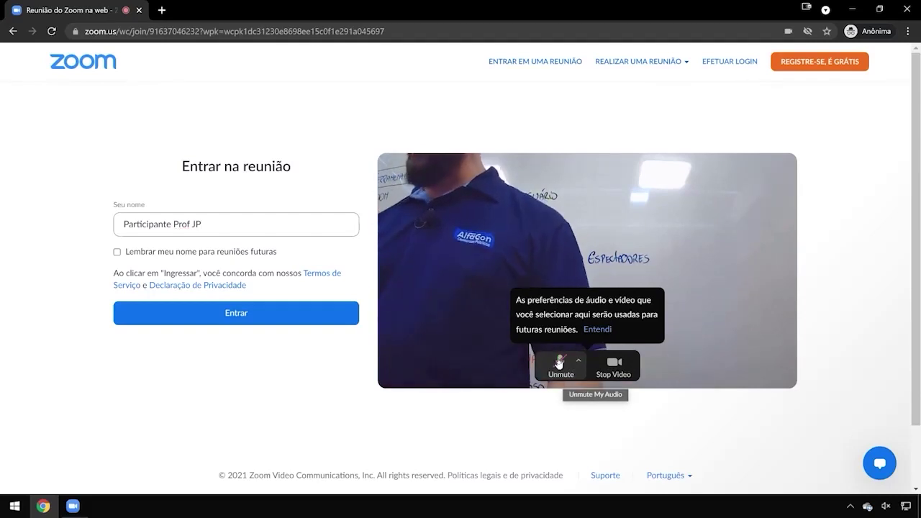
left_click(216, 317)
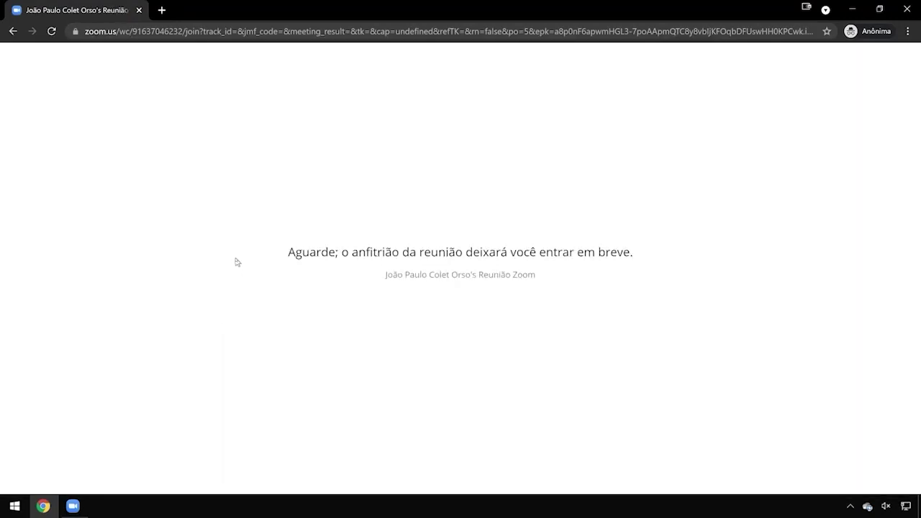
Return to the host's meeting window and admit the participant from the waiting room
left_click_drag(300, 16, 0, 22)
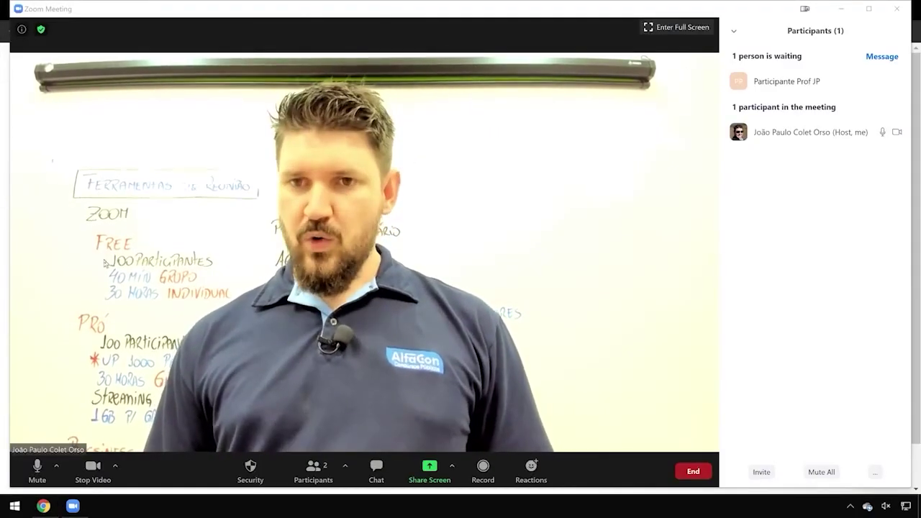
mouse_move(828, 82)
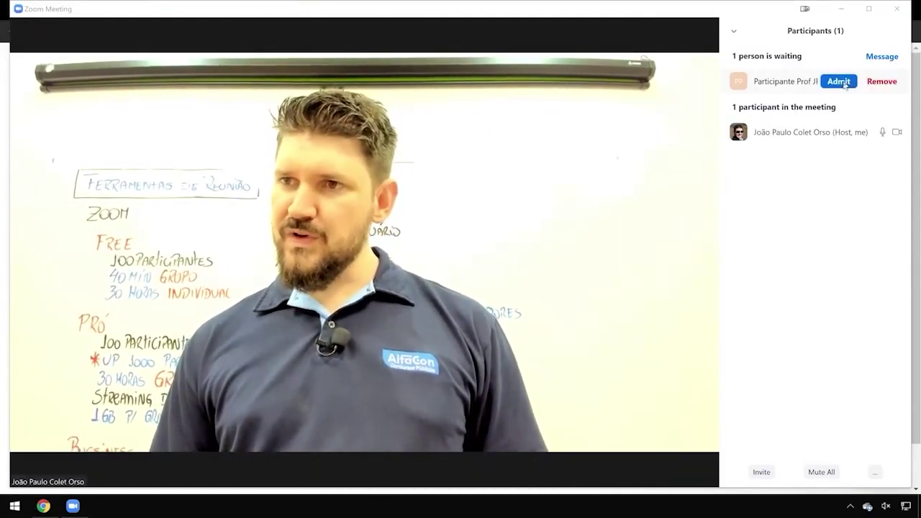
left_click(837, 81)
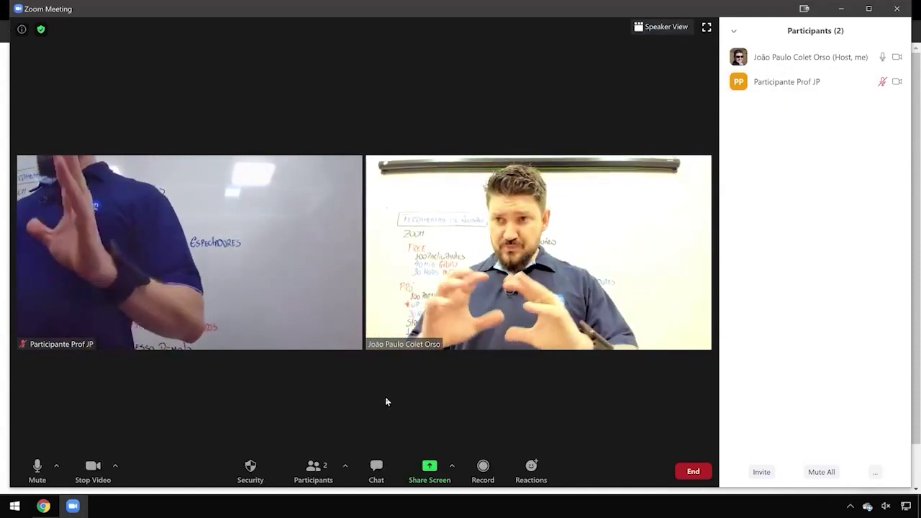
Examine the audio controls in the participants list and compare Speaker View with Gallery View, ending in Gallery View
mouse_move(494, 323)
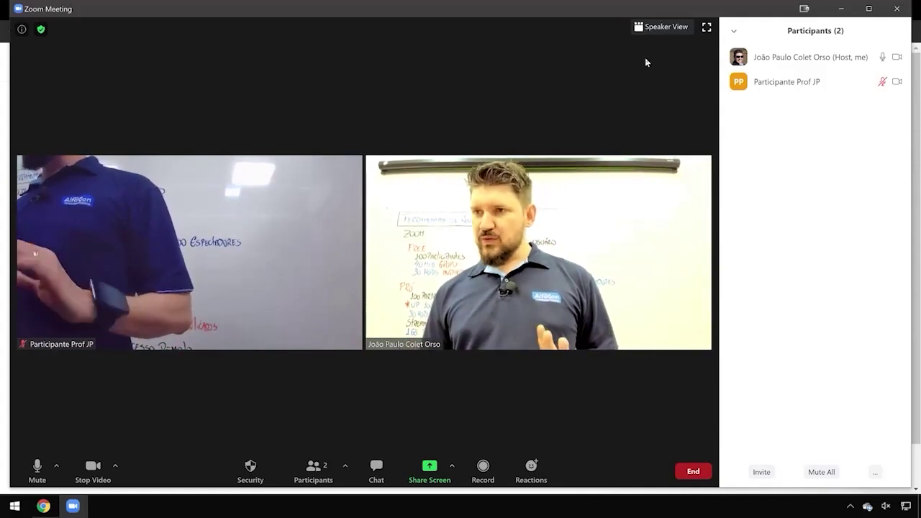
mouse_move(199, 306)
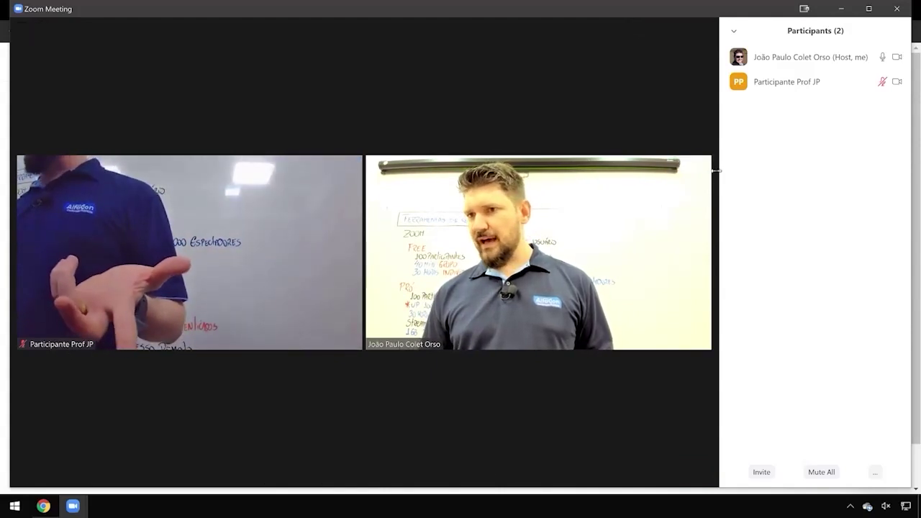
mouse_move(693, 174)
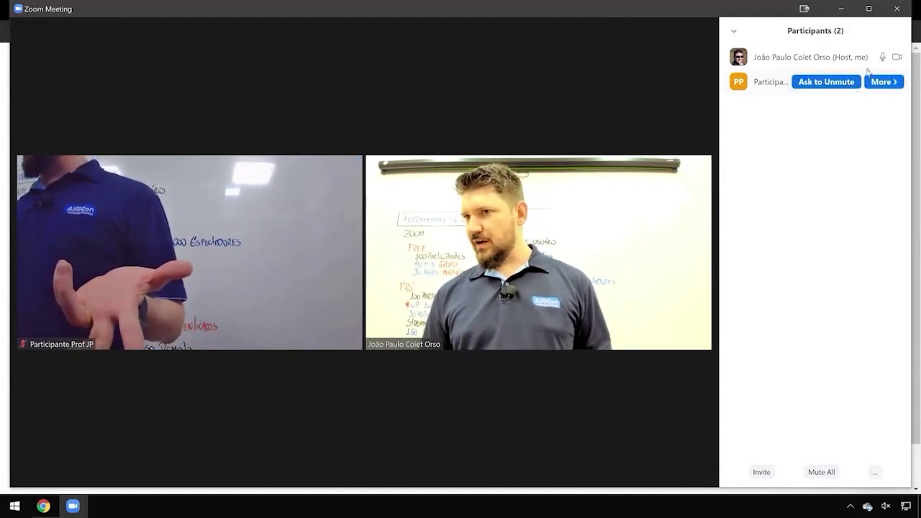
mouse_move(881, 67)
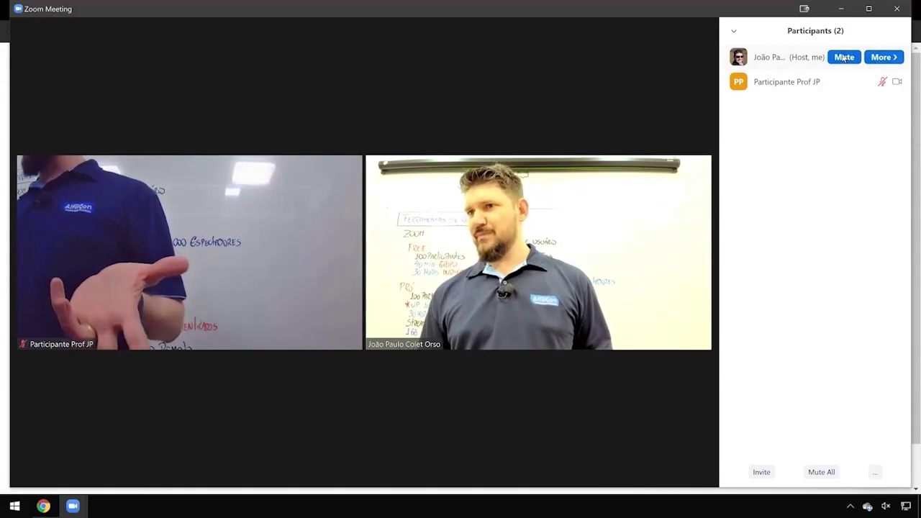
mouse_move(638, 177)
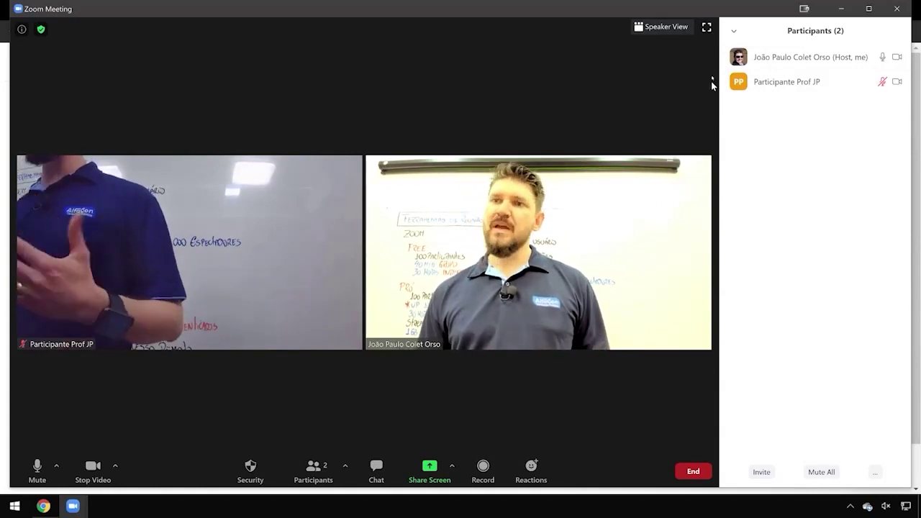
left_click(658, 28)
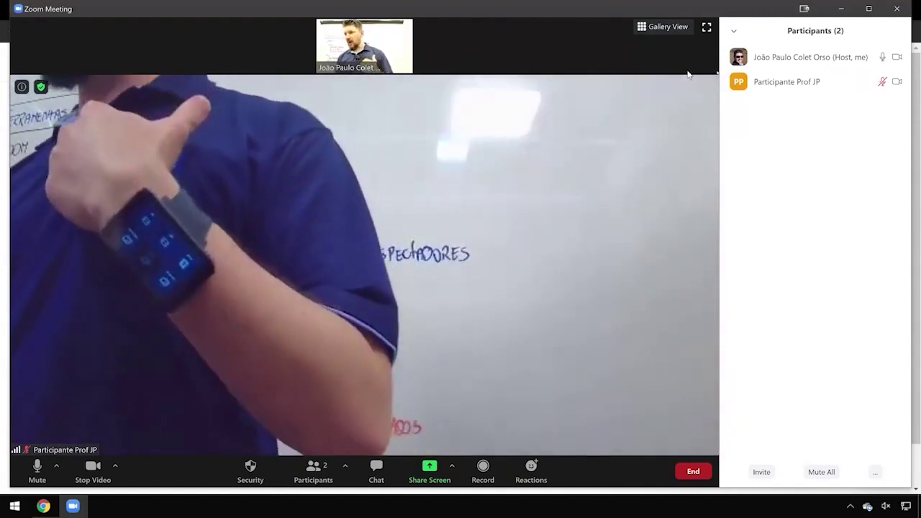
mouse_move(796, 65)
mouse_move(551, 177)
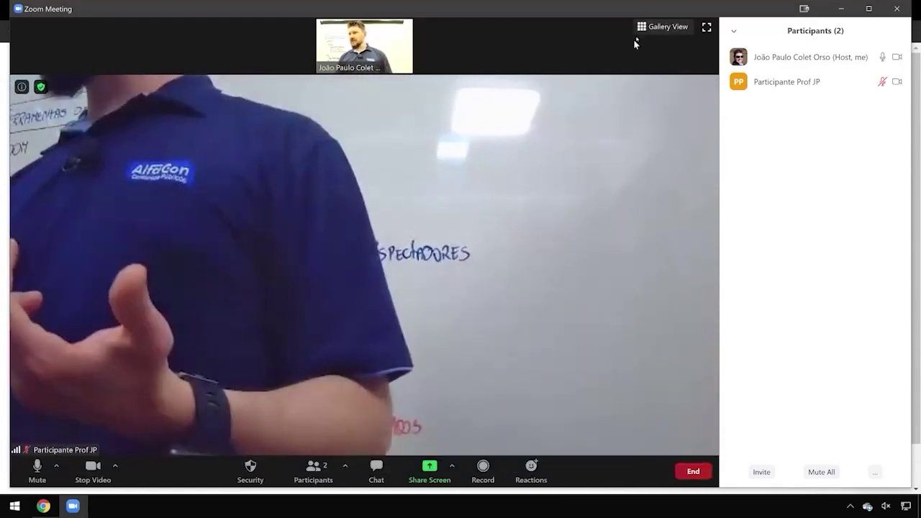
left_click(648, 26)
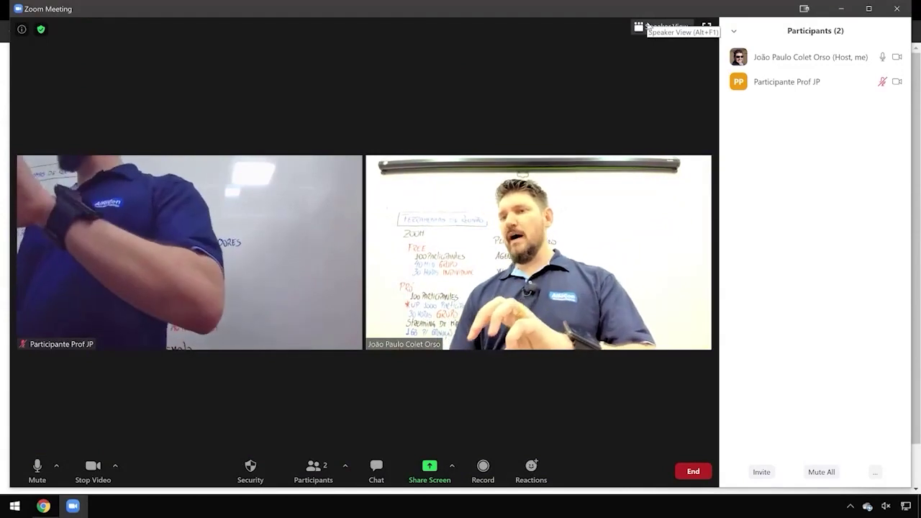
Ask all participants to unmute, keep the sound off in the participant's browser session, and return to the host's meeting window
mouse_move(845, 86)
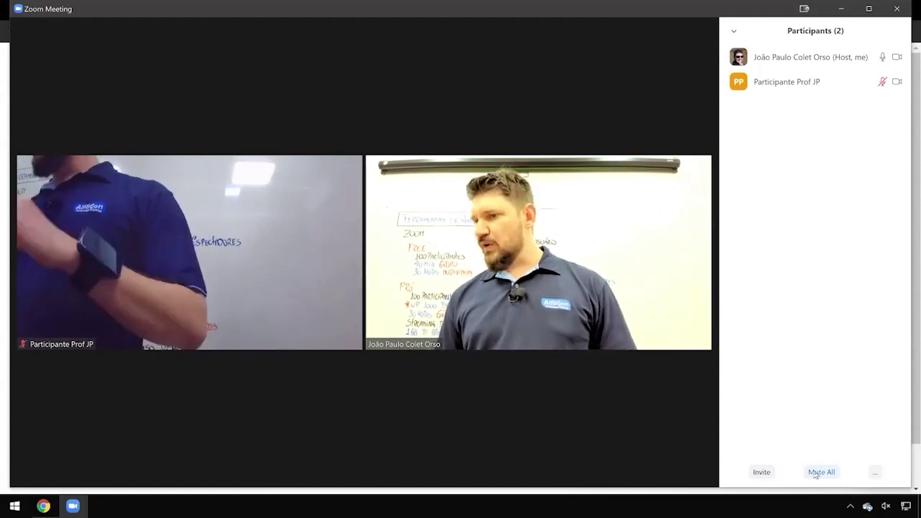
left_click(876, 473)
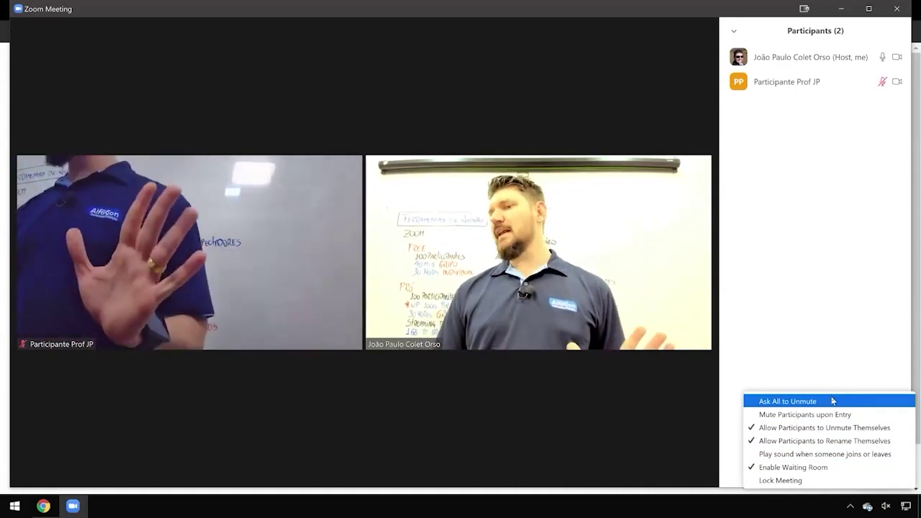
left_click(833, 401)
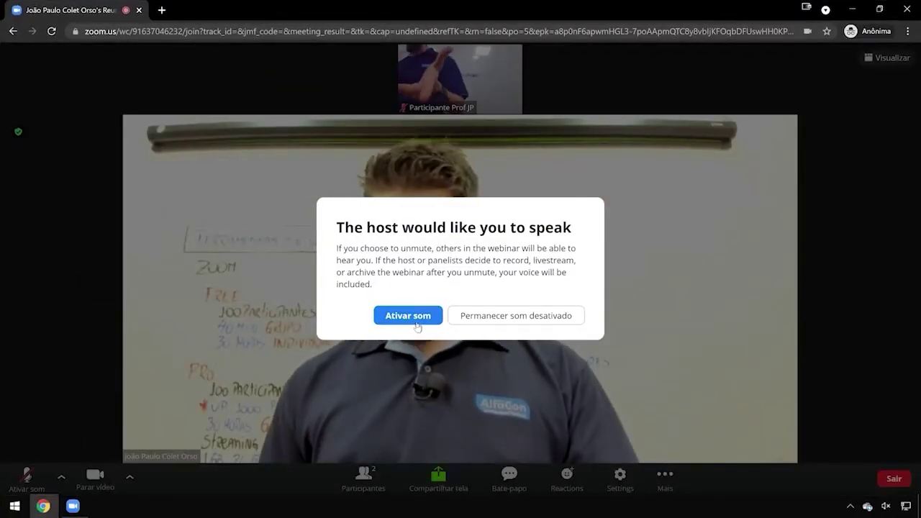
left_click(516, 315)
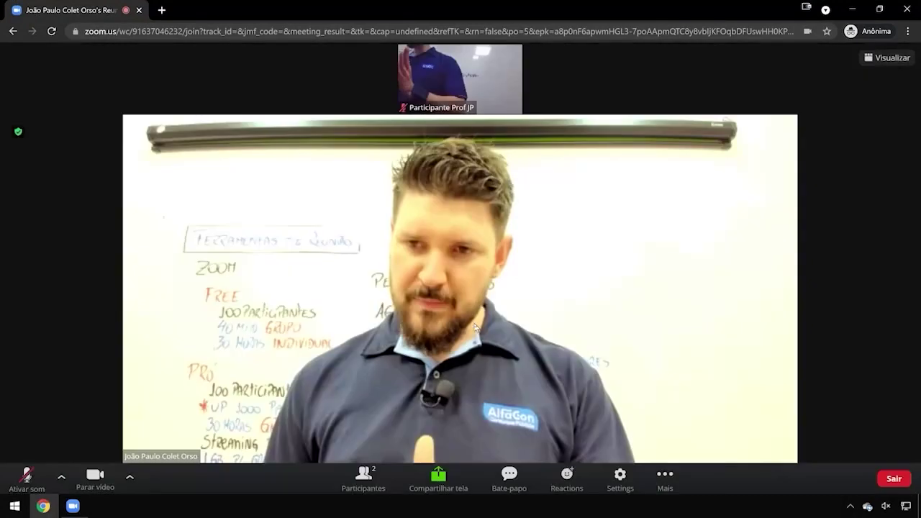
double_click(443, 10)
left_click_drag(444, 10, 0, 3)
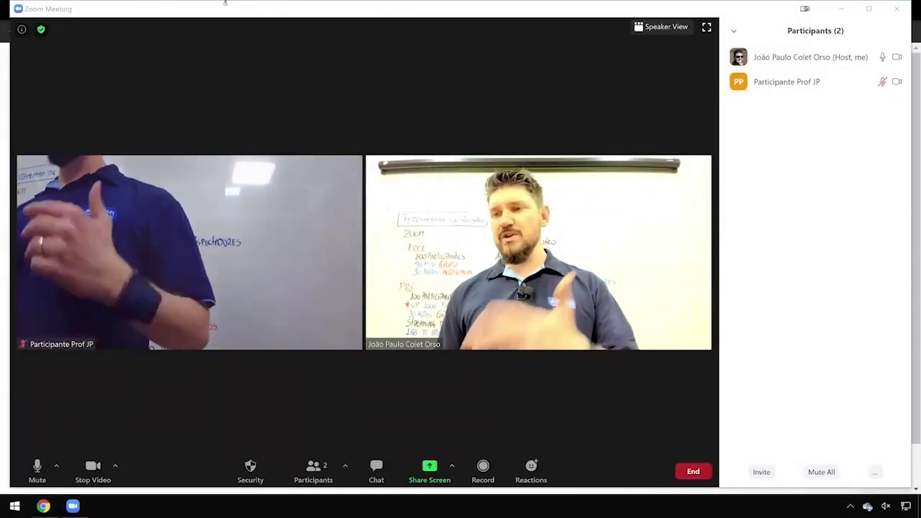
left_click(507, 92)
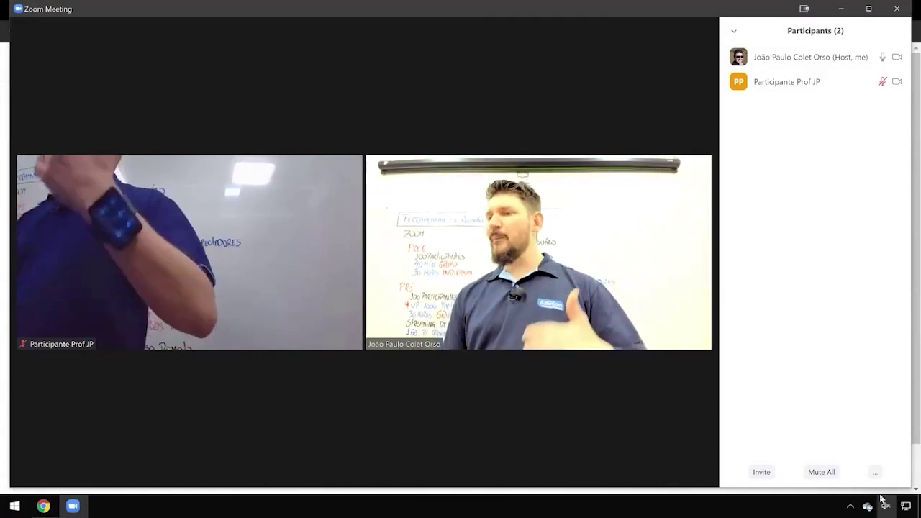
Examine the host's additional participant options, including Enable Waiting Room and Lock Meeting
left_click(875, 472)
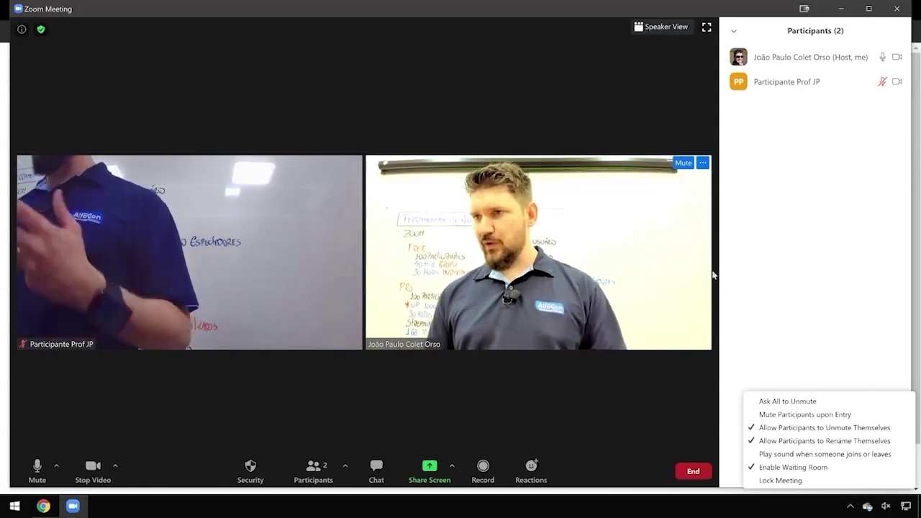
left_click(802, 311)
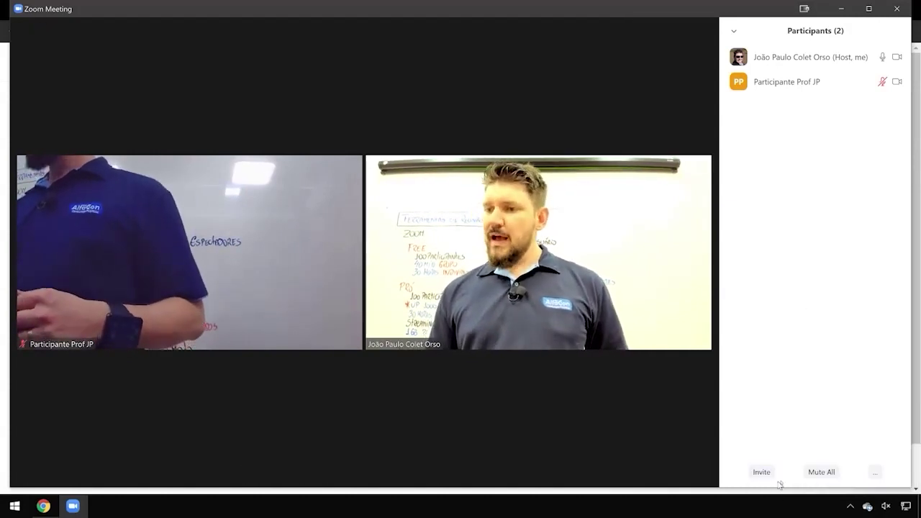
left_click(881, 477)
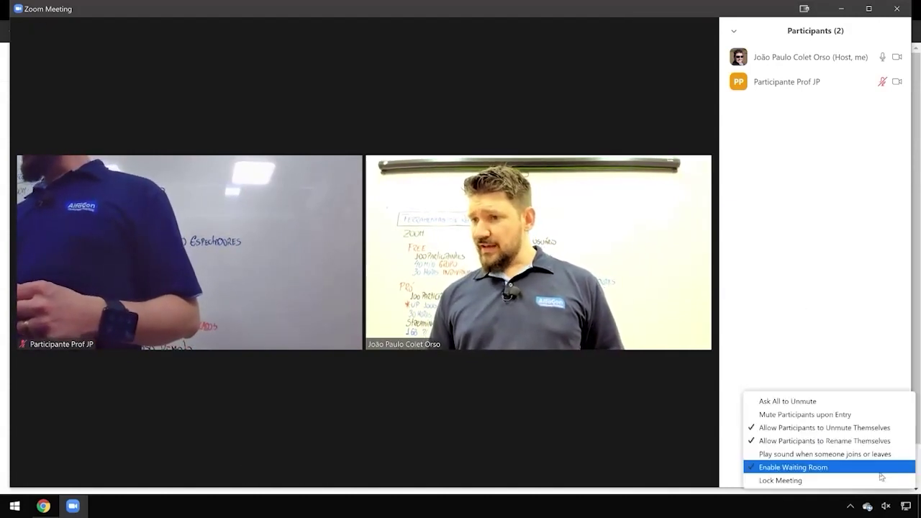
Turn off the waiting room in the participant options, and mute the host's microphone
left_click(877, 466)
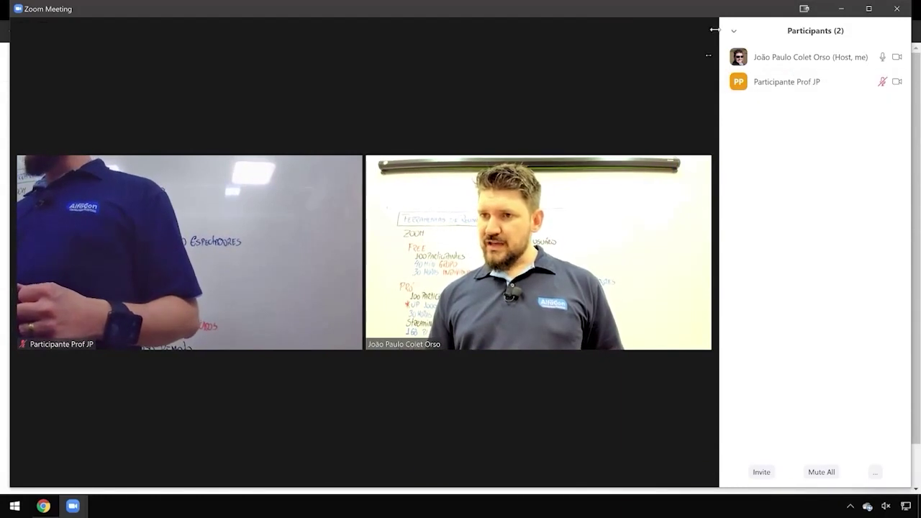
left_click(310, 476)
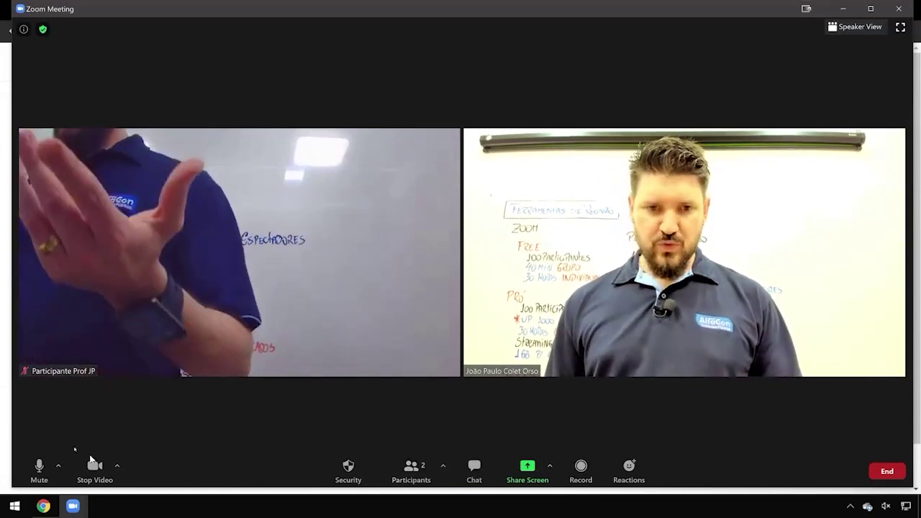
left_click(37, 466)
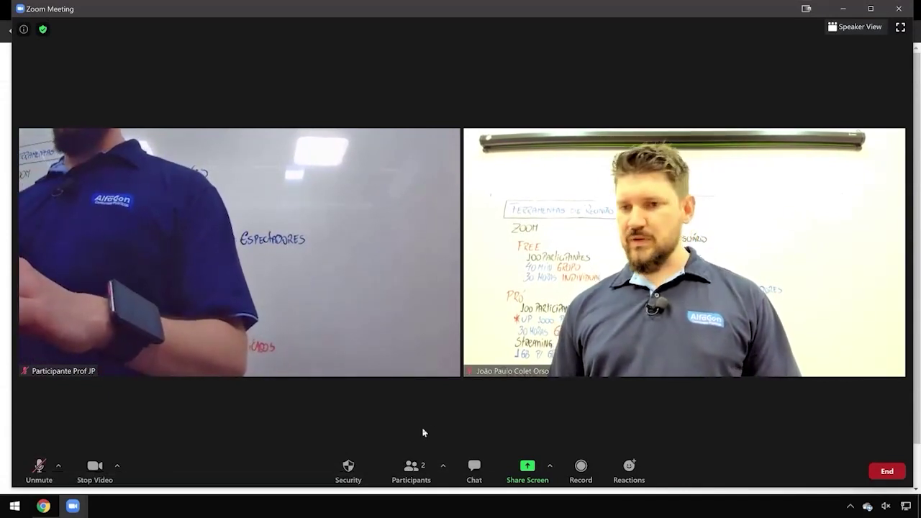
Open the meeting chat, check the available recipients, and send the message "Para geral" to Everyone
left_click(474, 469)
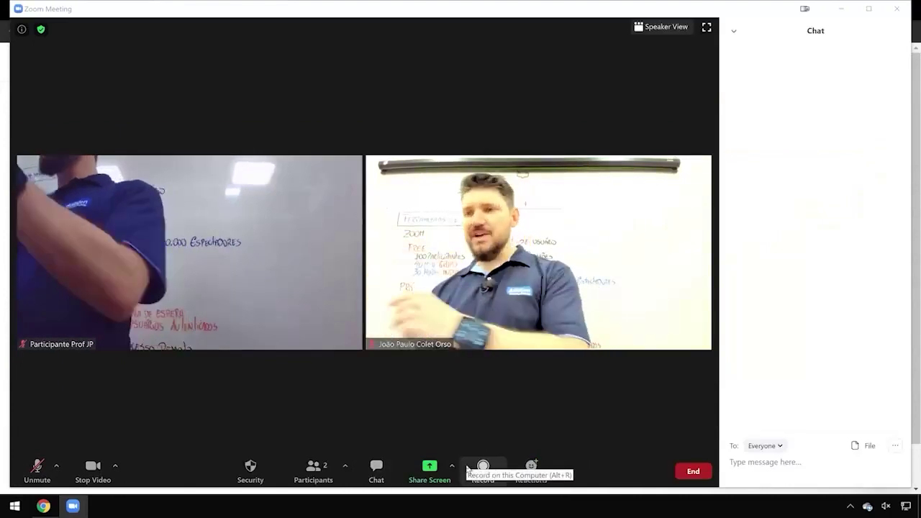
left_click(326, 471)
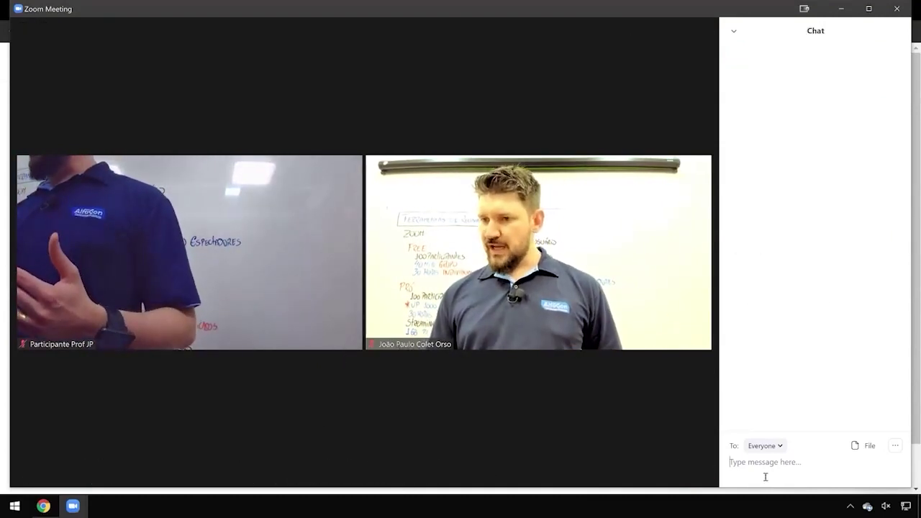
left_click(764, 446)
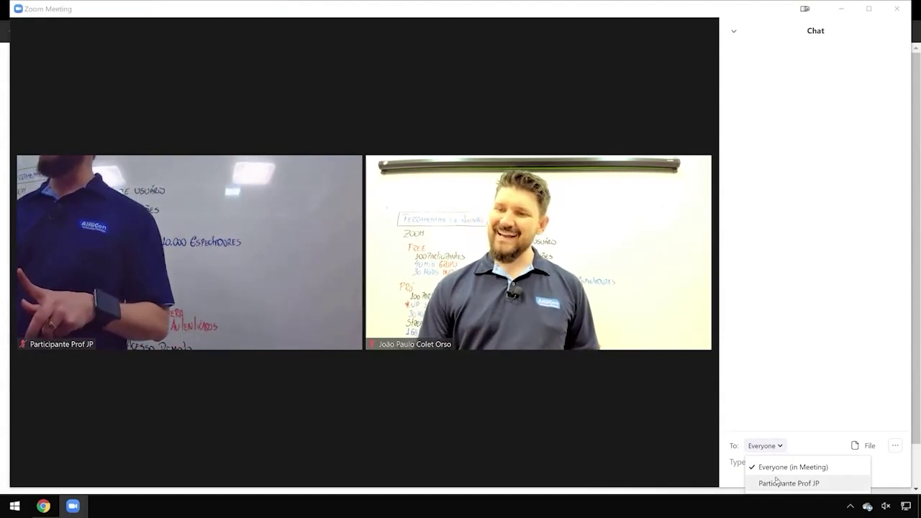
left_click(791, 450)
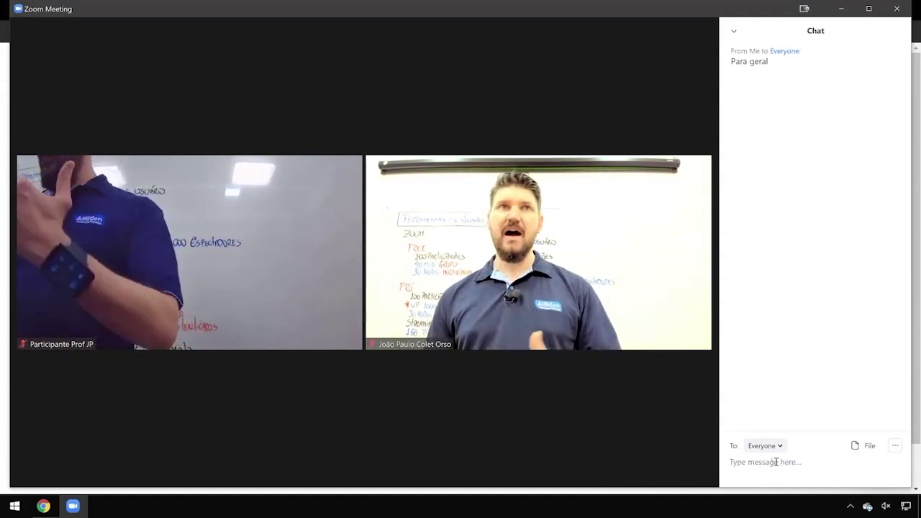
Look at the chat message in the participant's browser session, and return to the host's meeting window
mouse_move(596, 407)
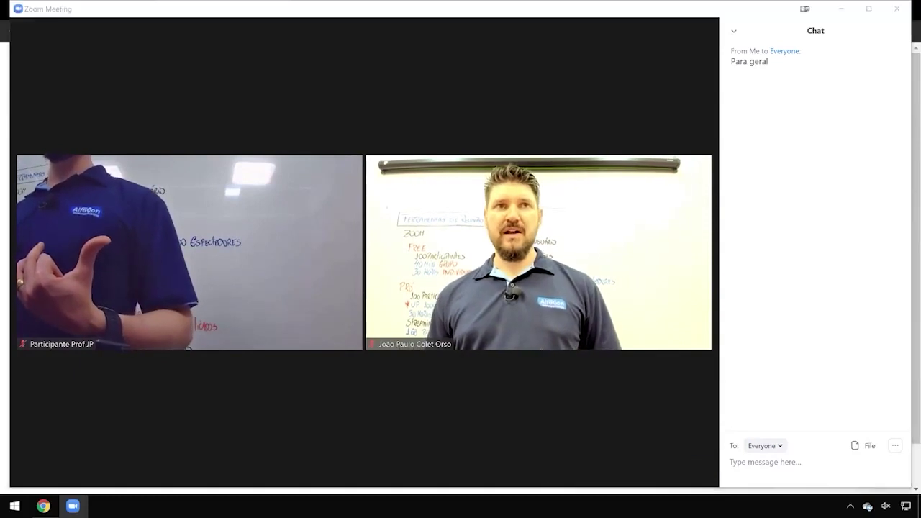
left_click(44, 506)
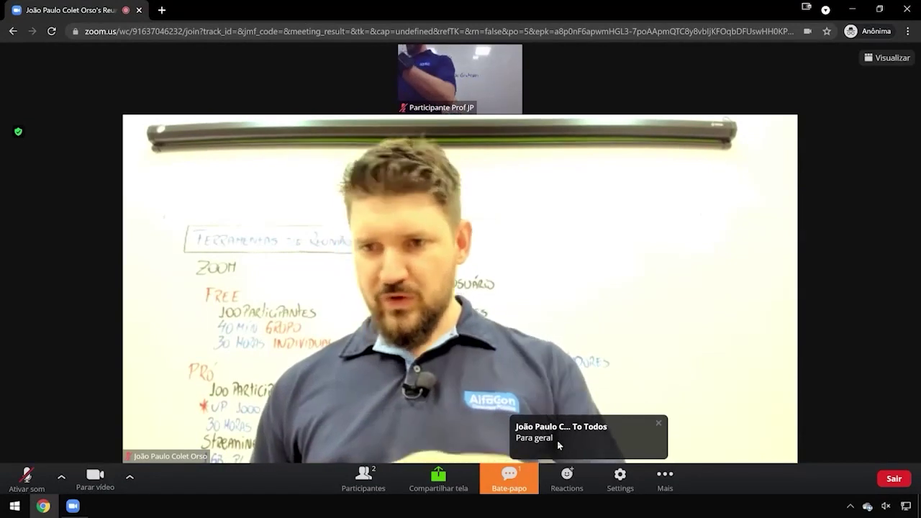
key("super+Down")
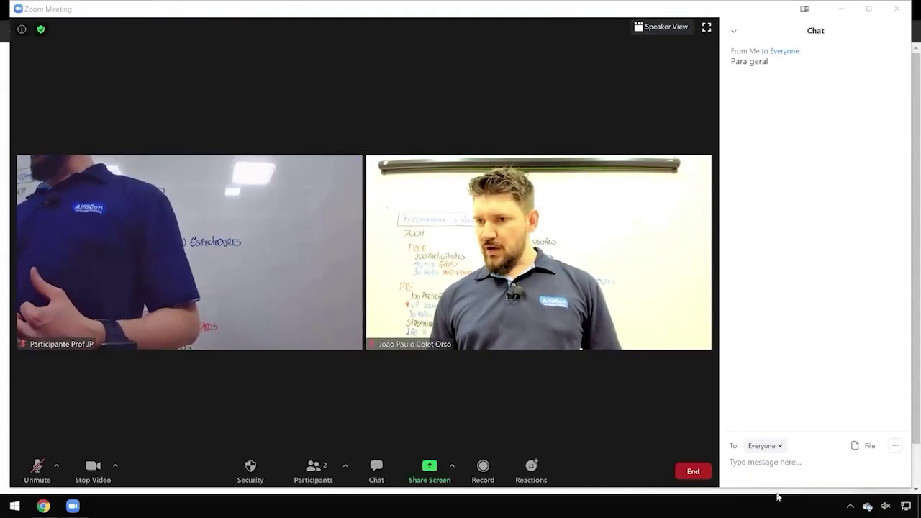
Send the private message "E ai vc" to the participant, and close the chat
left_click(766, 446)
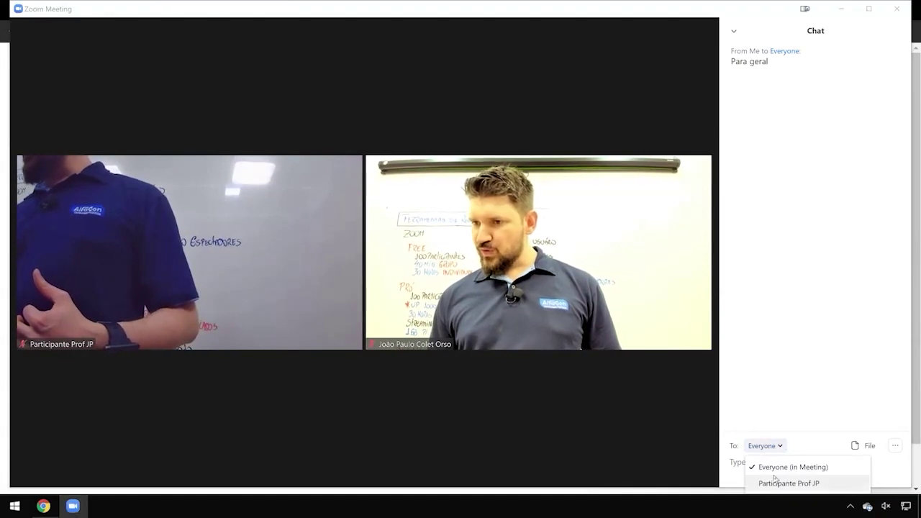
left_click(775, 482)
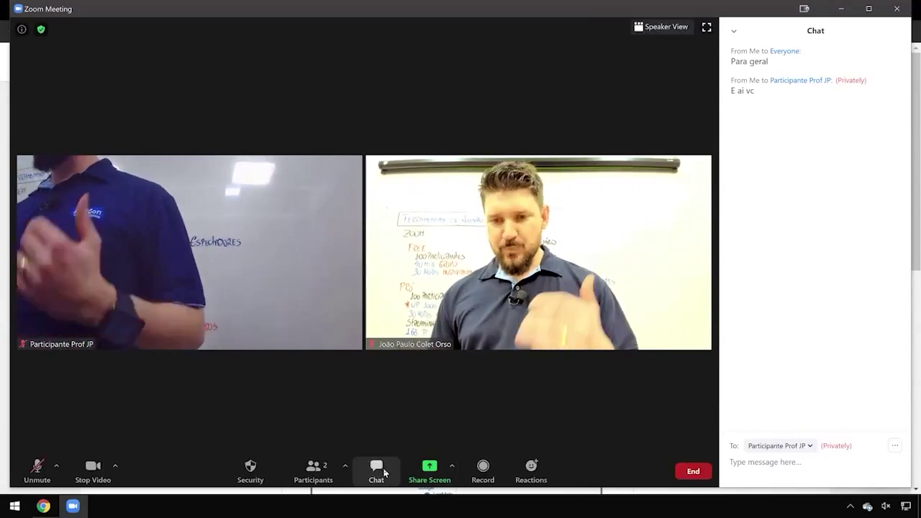
left_click(383, 472)
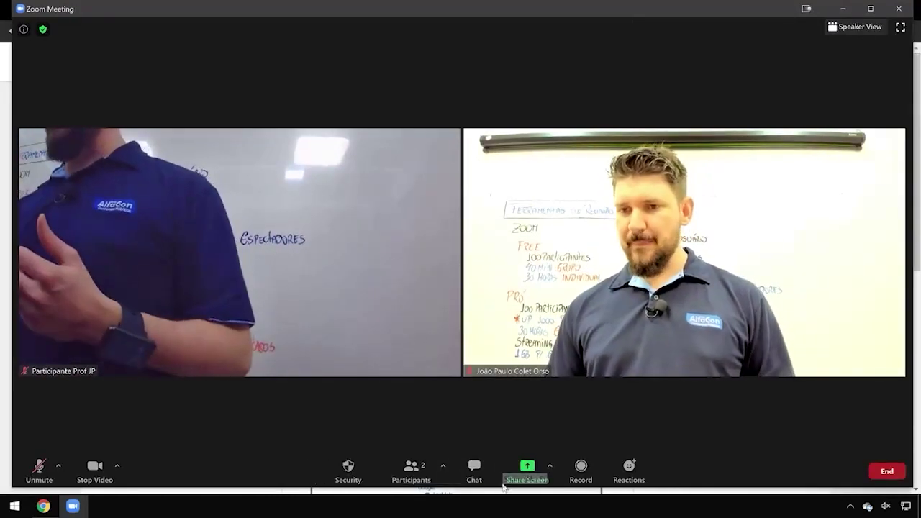
Examine the screen-sharing sources in the Basic, Advanced and Files categories
left_click(536, 478)
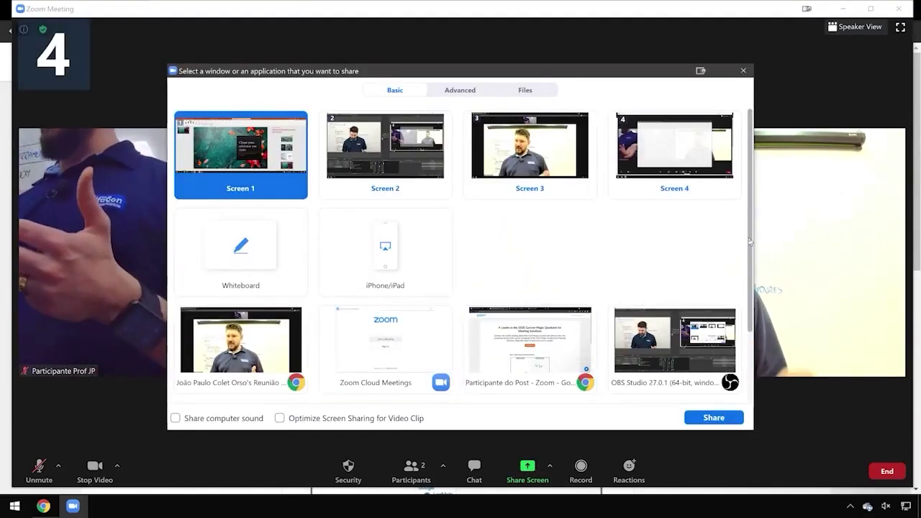
left_click_drag(751, 251, 747, 322)
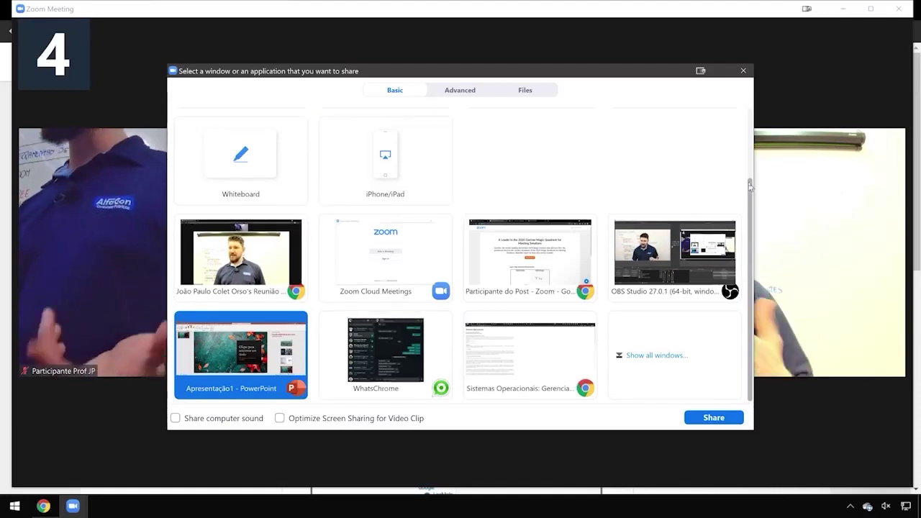
left_click_drag(751, 191, 750, 129)
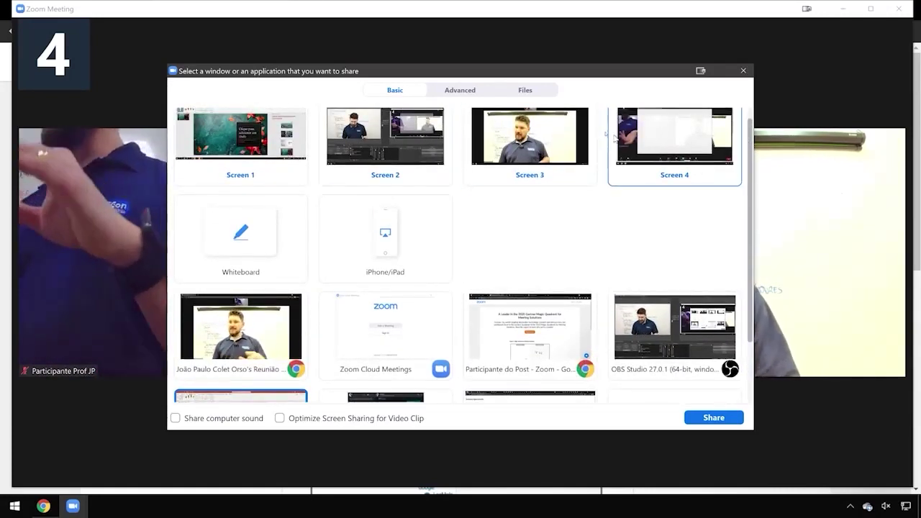
left_click(453, 91)
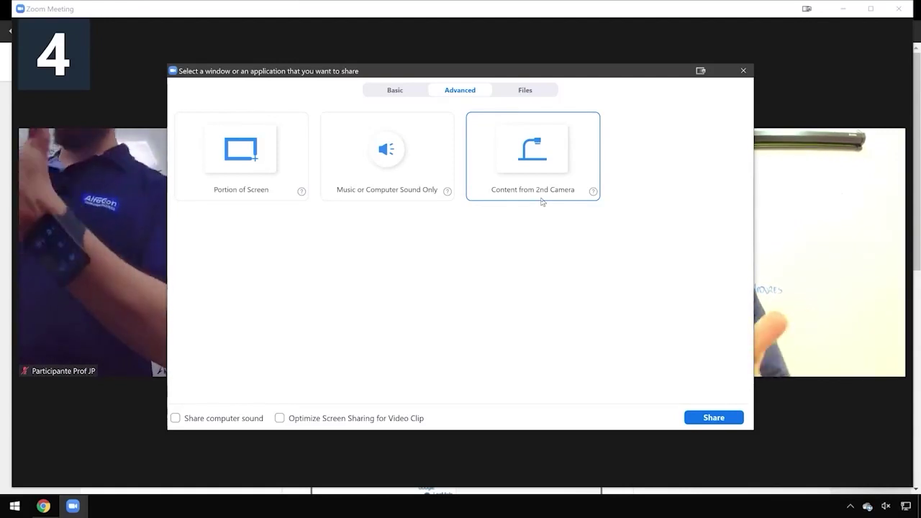
left_click(536, 94)
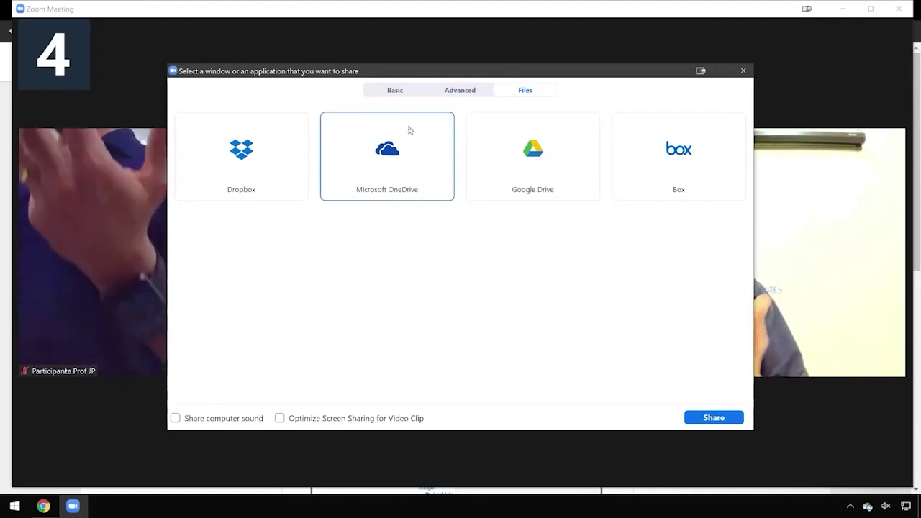
Share the Apresentação1 PowerPoint window from the Basic sources, and minimize the Zoom Cloud Meetings and host browser windows
left_click(393, 92)
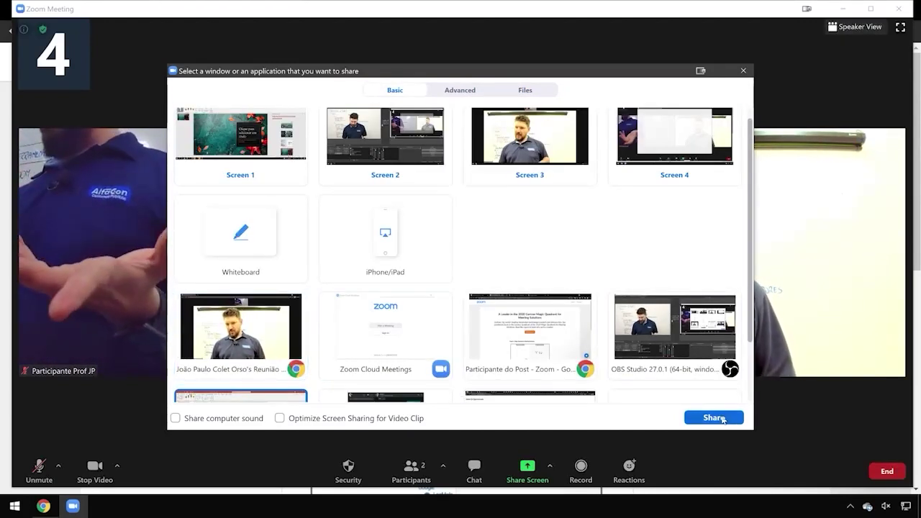
left_click(714, 418)
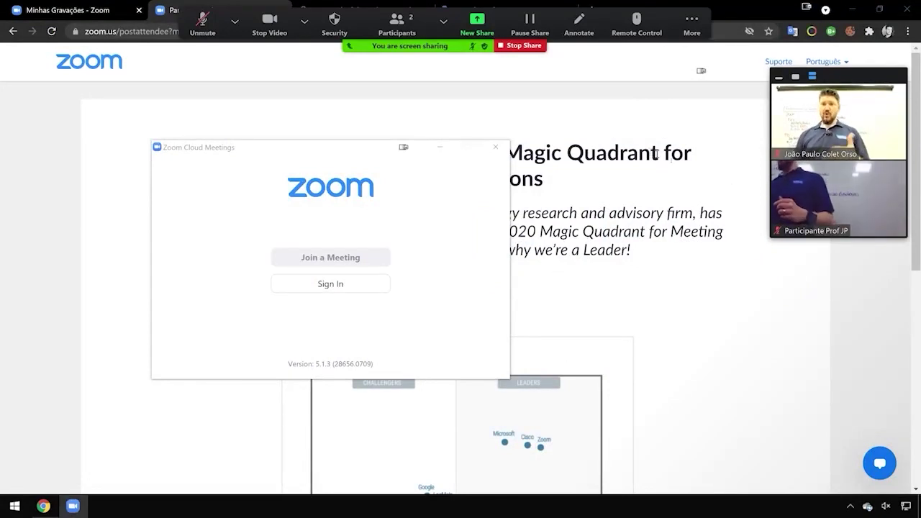
left_click(440, 148)
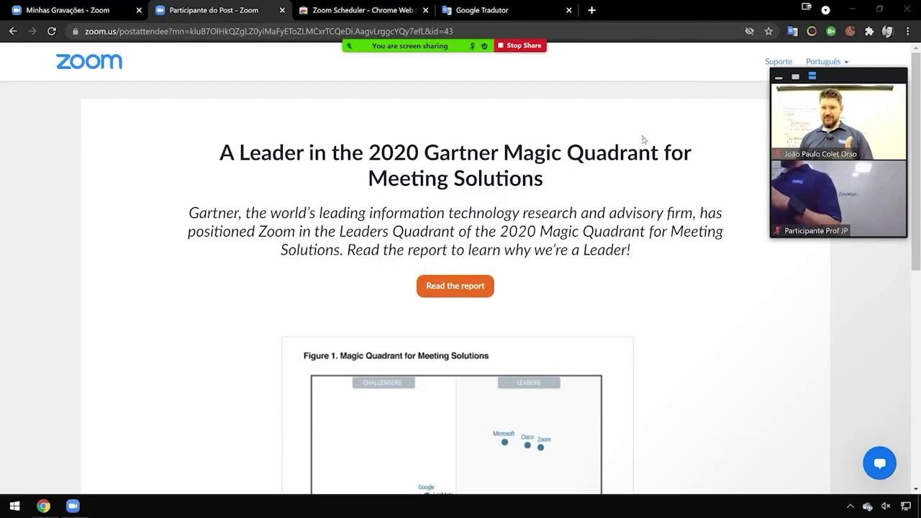
left_click(857, 8)
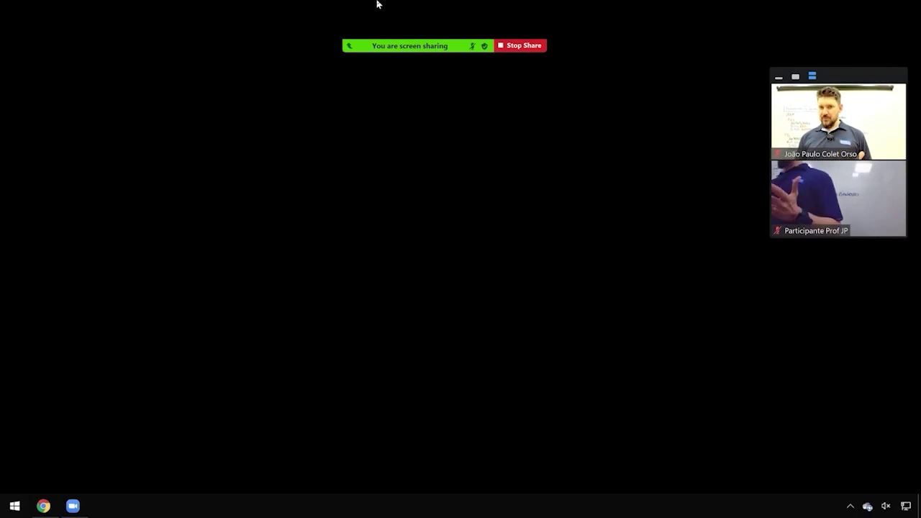
Bring the participant's browser window onto this screen and maximize it to view the shared presentation
mouse_move(380, 41)
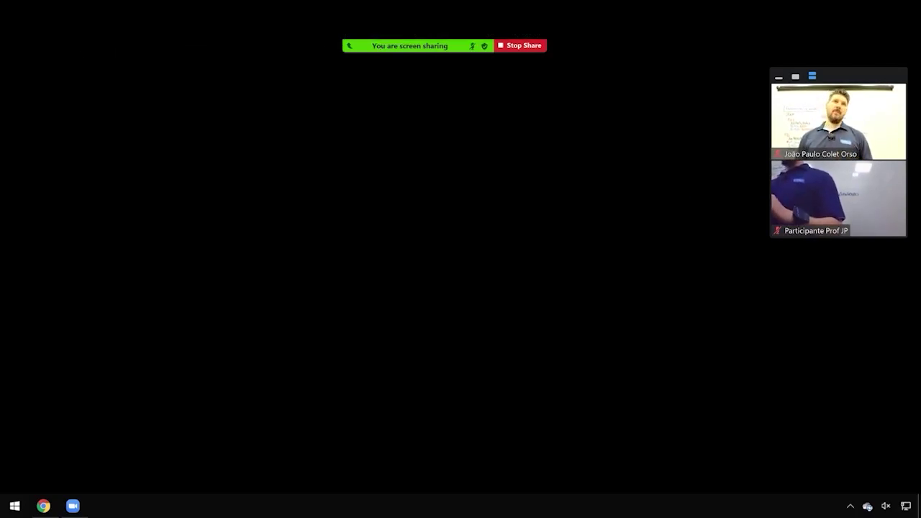
left_click_drag(28, 43, 144, 14)
double_click(144, 14)
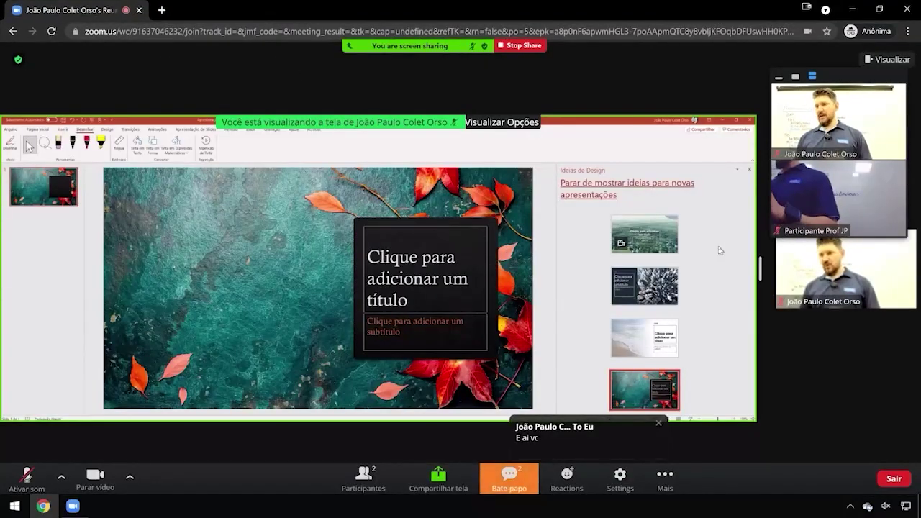
Move the floating video thumbnails up, away from the participant's own video panel
mouse_move(847, 153)
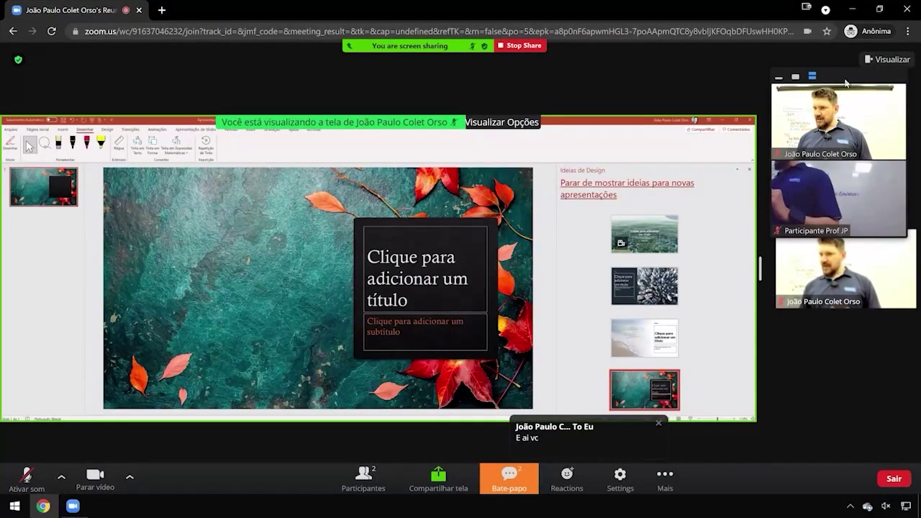
left_click_drag(846, 83, 801, 81)
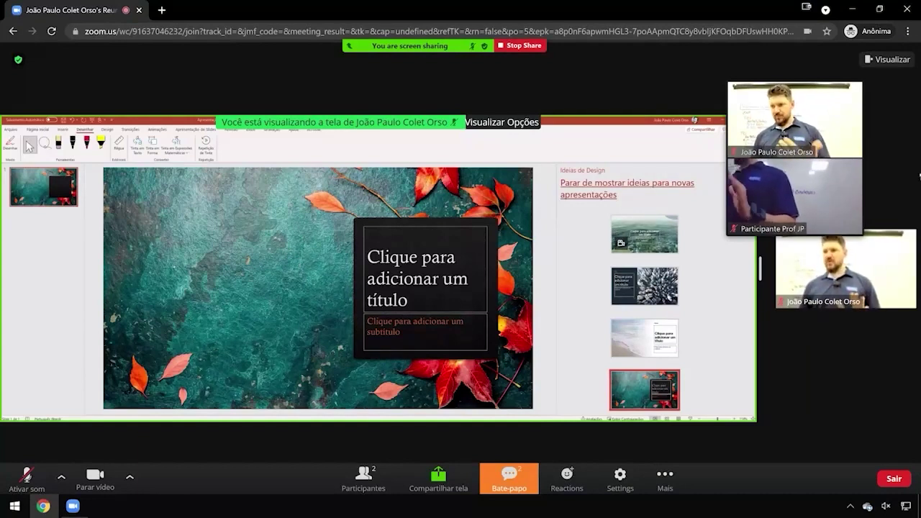
mouse_move(796, 78)
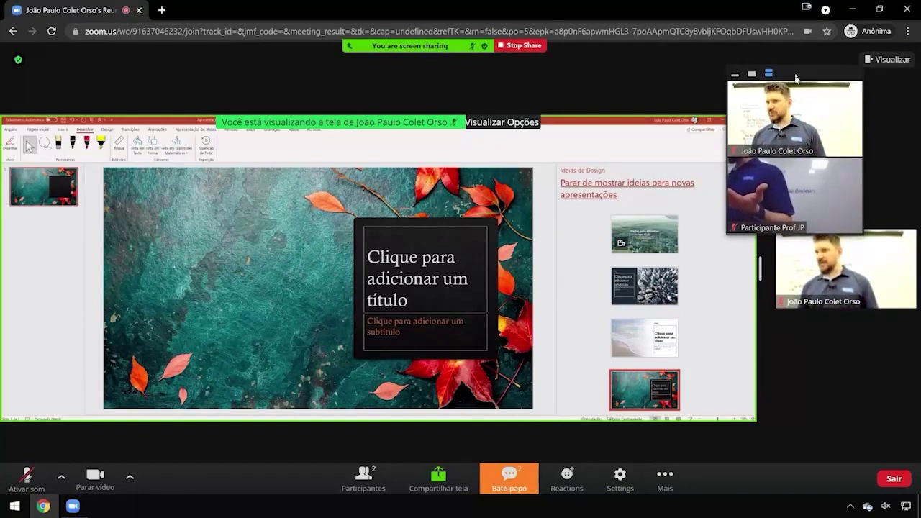
left_click_drag(796, 77, 762, 17)
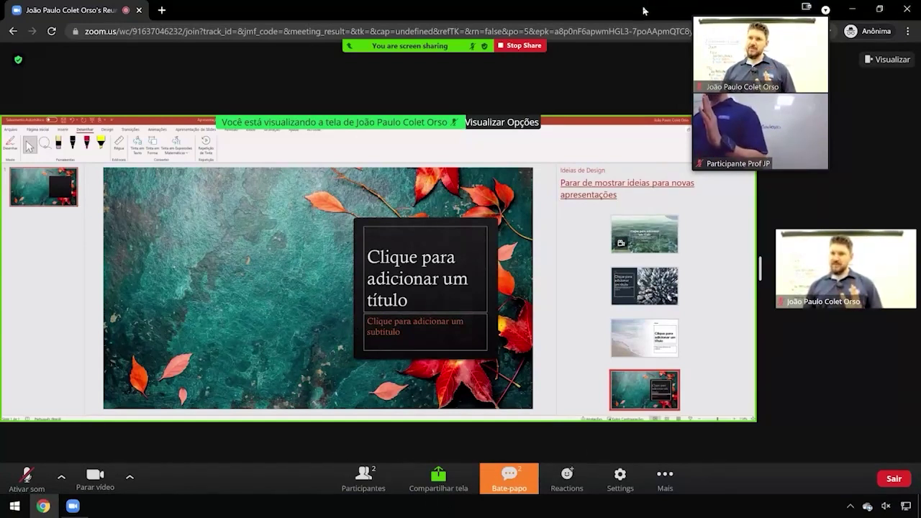
Move the participant's browser window back to the other monitor, and stop the screen share
left_click_drag(644, 10, 0, 43)
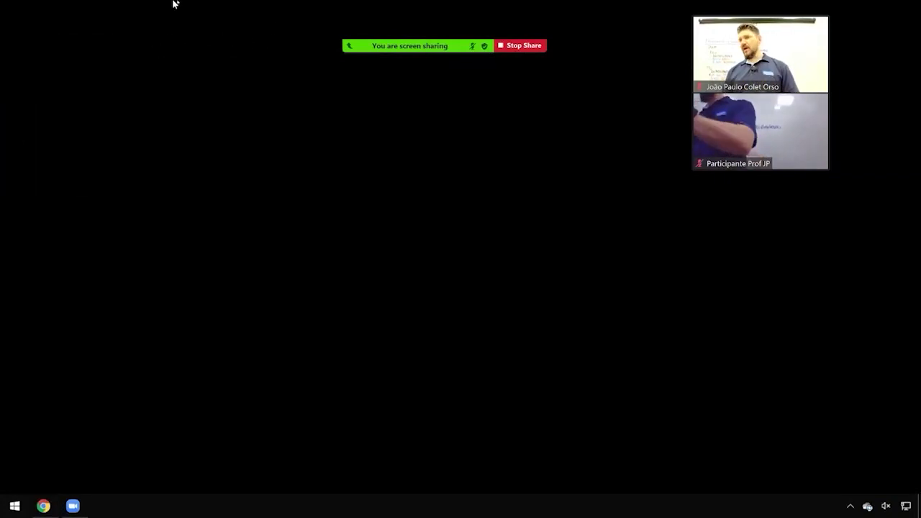
left_click(517, 48)
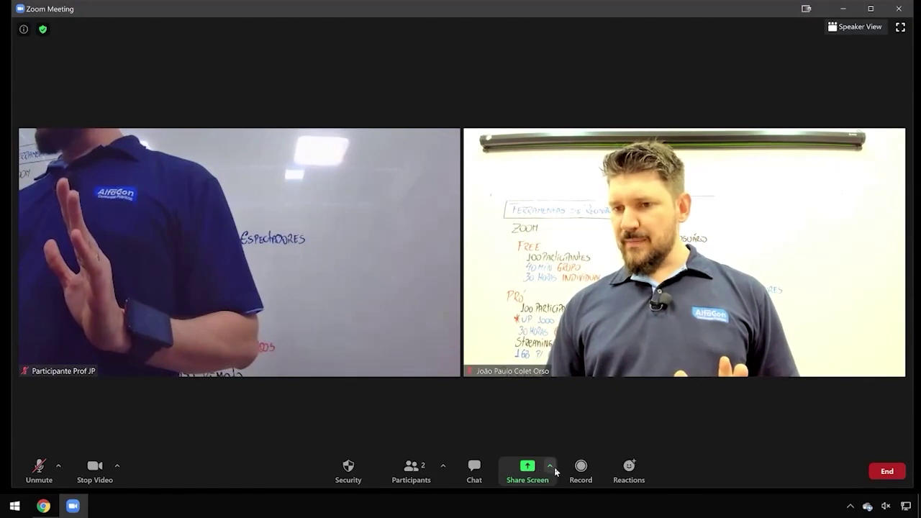
Check the simultaneous-sharing options, share the Apresentação1 PowerPoint window again, and show the annotation tools
left_click(550, 468)
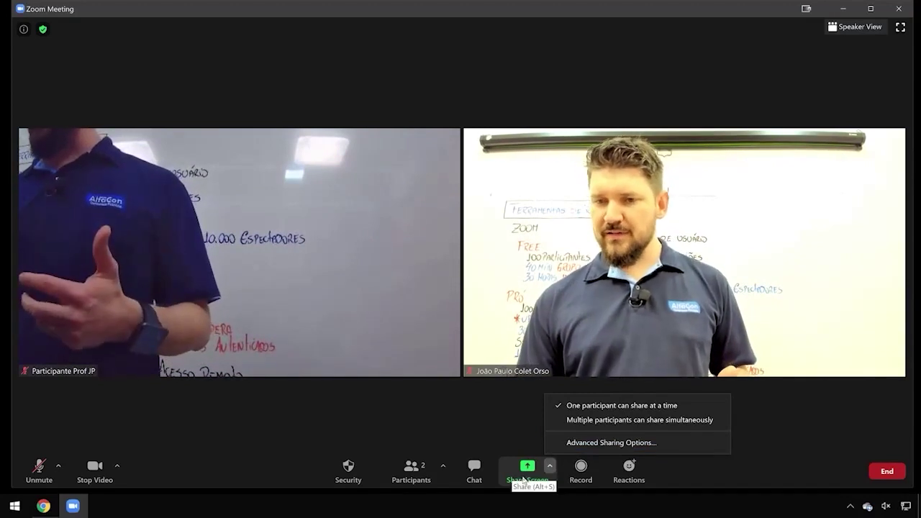
left_click(524, 475)
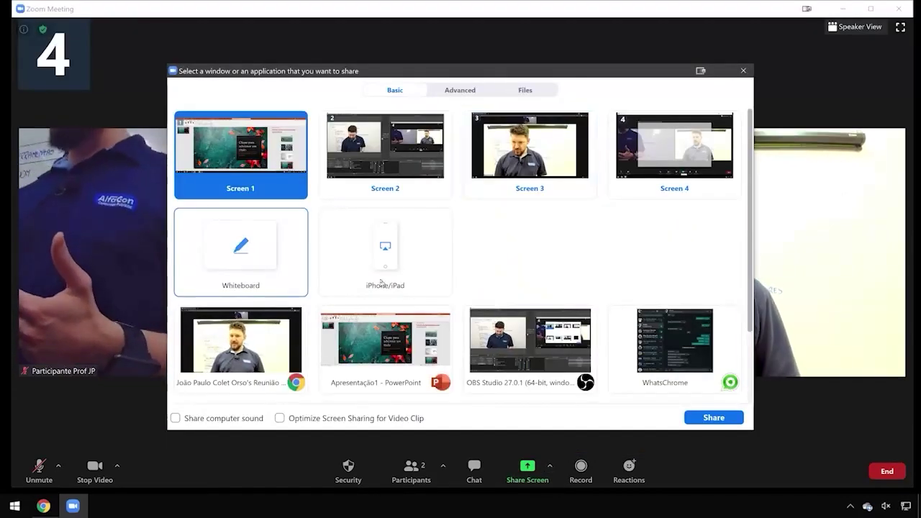
left_click(385, 338)
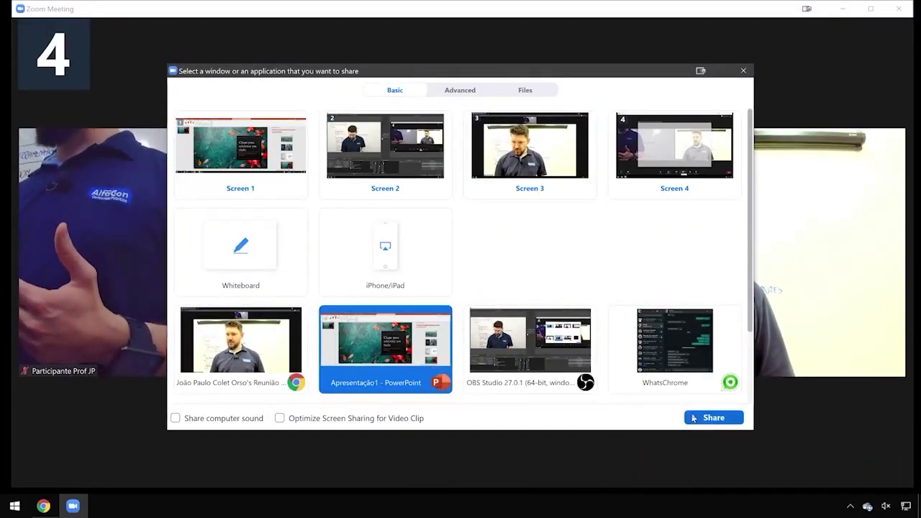
left_click(693, 417)
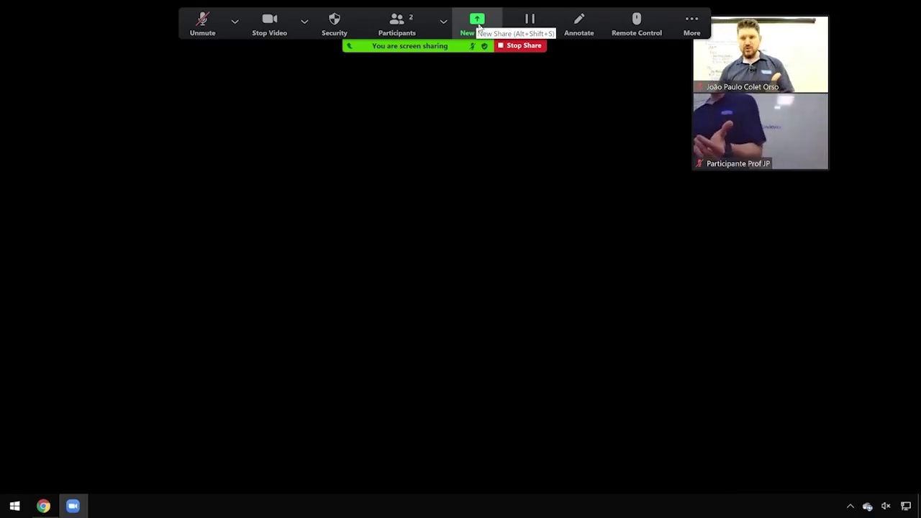
left_click(594, 37)
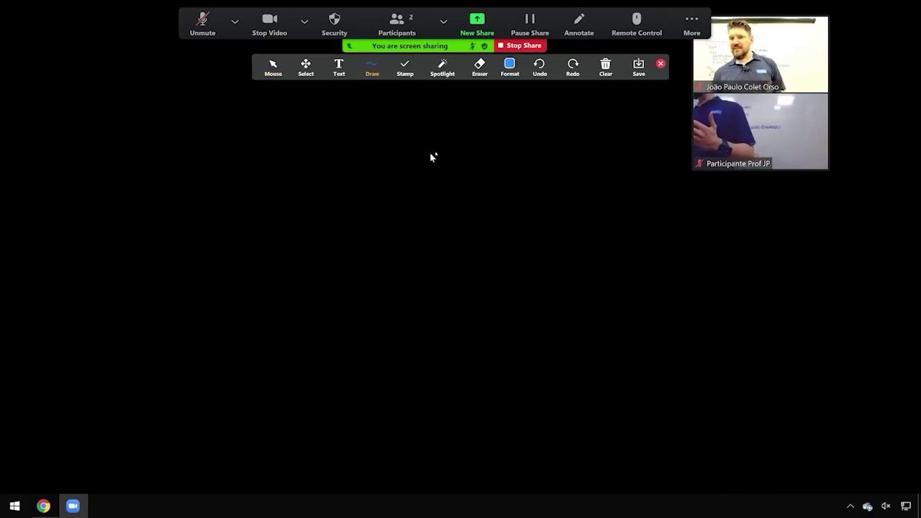
Close the annotation tools over the shared presentation
left_click(450, 74)
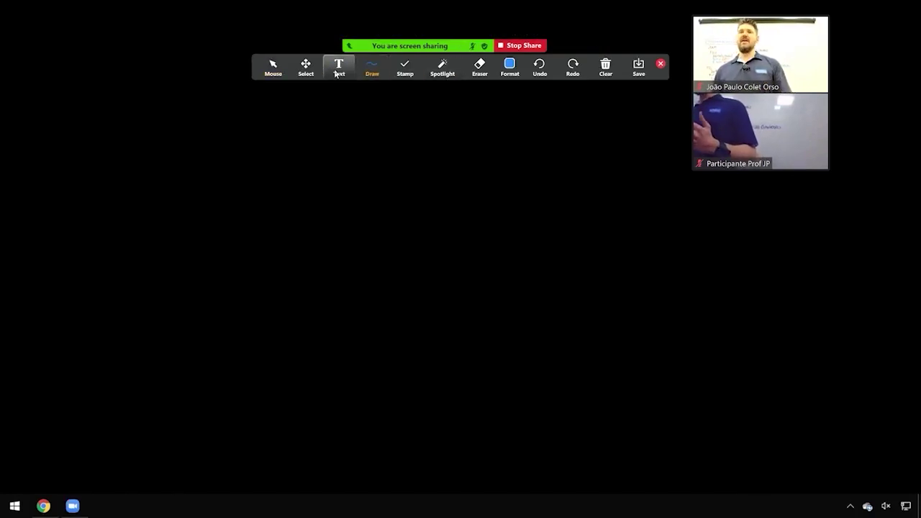
mouse_move(441, 69)
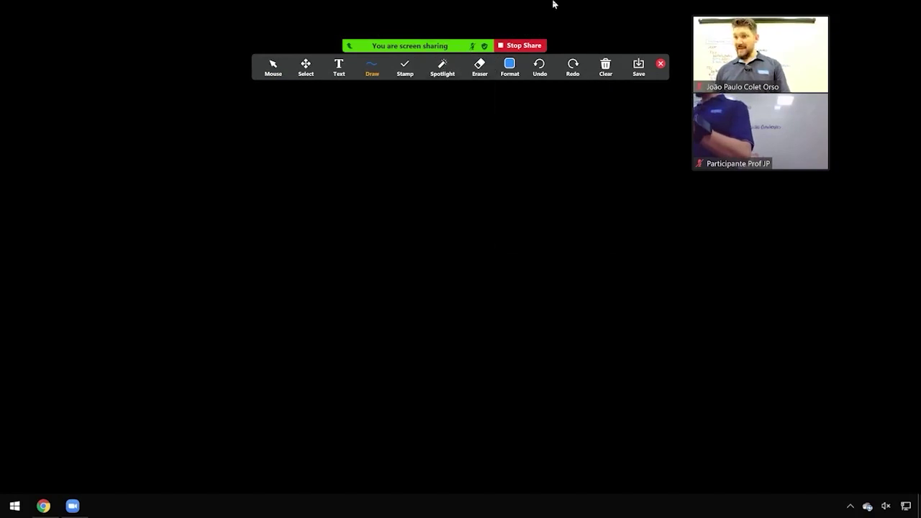
left_click(660, 64)
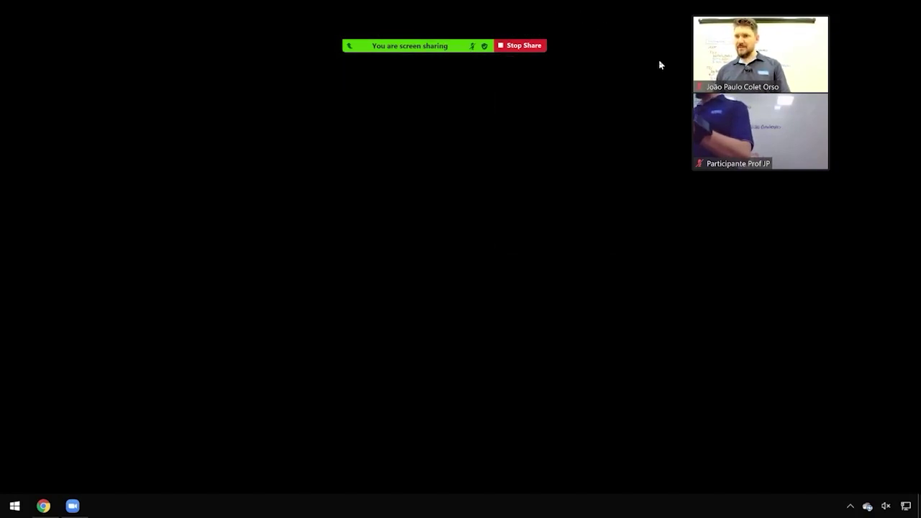
Check which participant can be given mouse and keyboard control of the share, without granting it
mouse_move(470, 45)
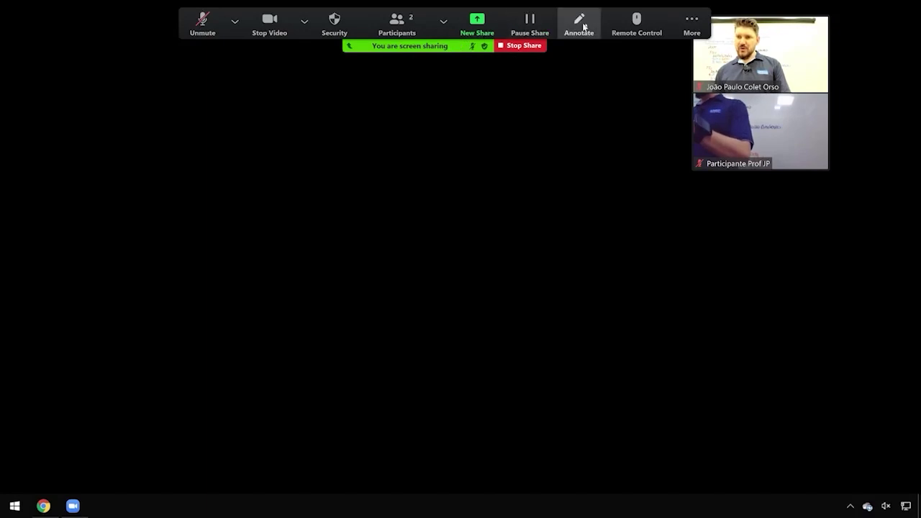
left_click(622, 31)
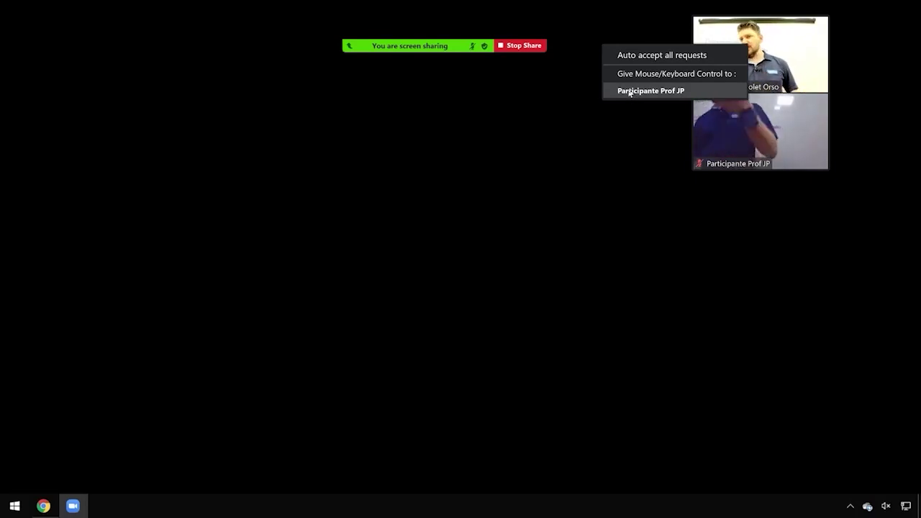
left_click(526, 189)
Review the additional meeting and sharing options available during the screen share, and stop sharing
mouse_move(436, 52)
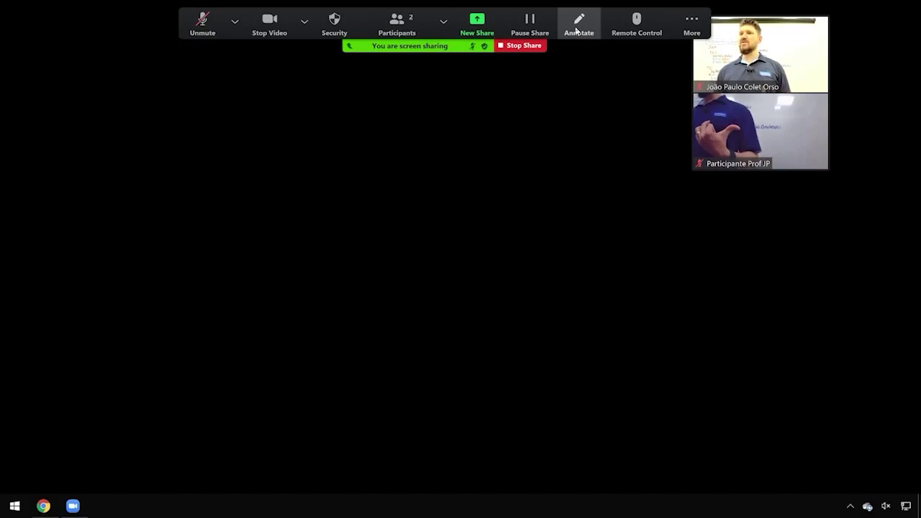
left_click(680, 27)
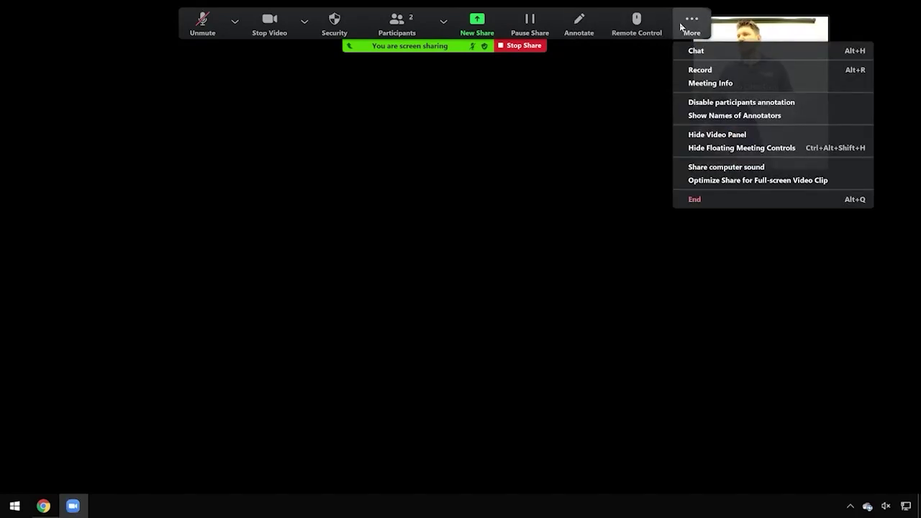
left_click(607, 140)
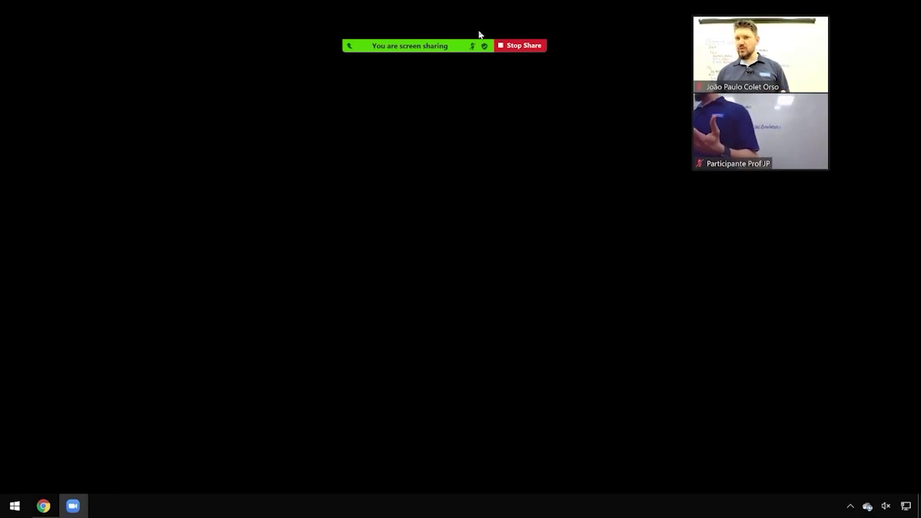
mouse_move(381, 45)
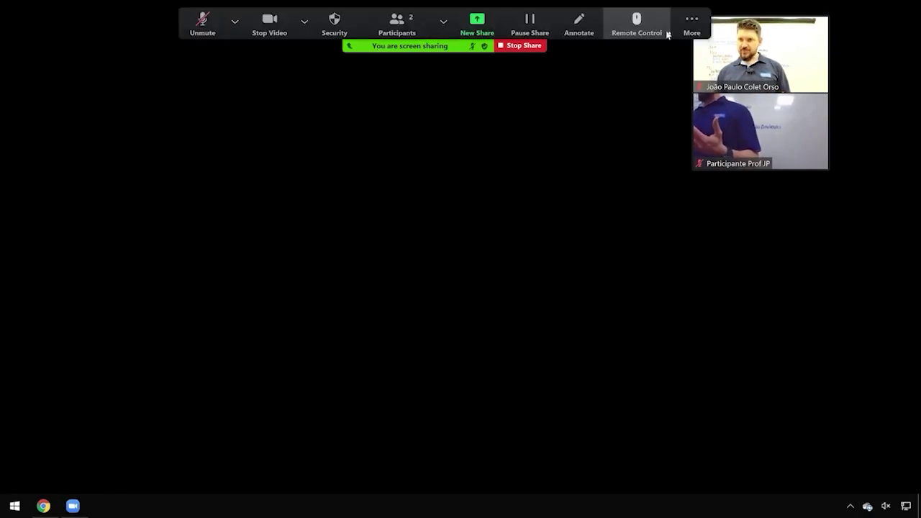
left_click(698, 23)
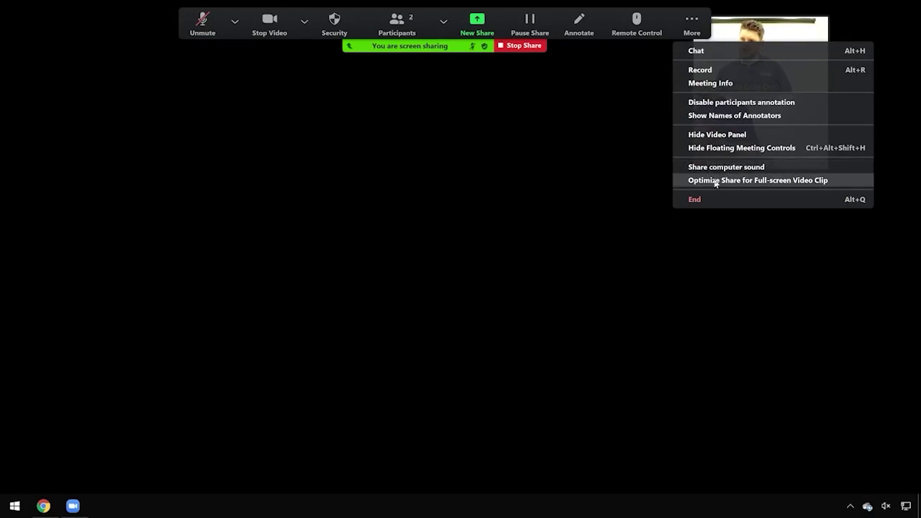
left_click(630, 100)
left_click(505, 47)
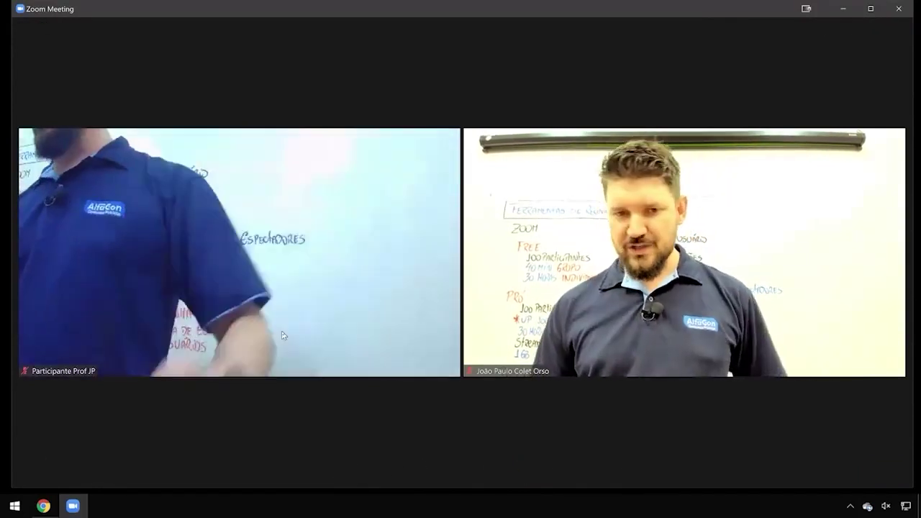
Enable the "I have a green screen" option in the virtual background settings, declining the Smart Virtual Background package download
mouse_move(82, 405)
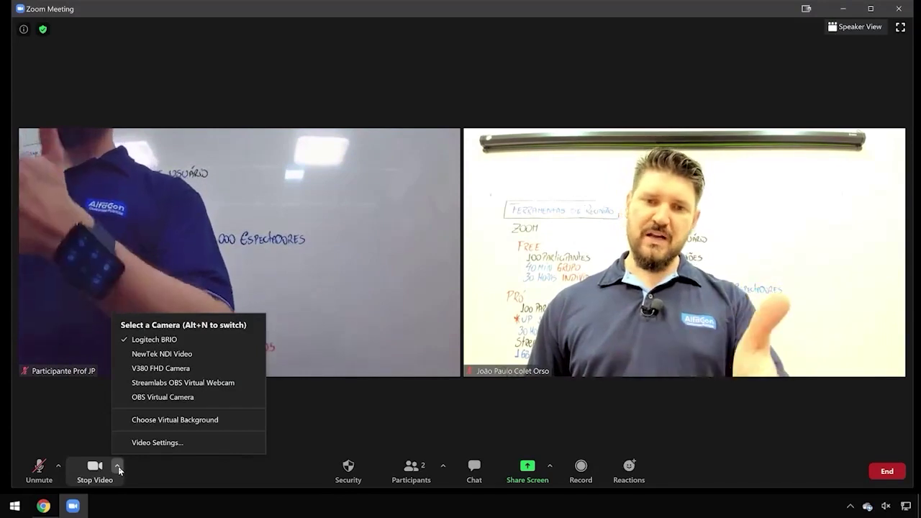
left_click(164, 423)
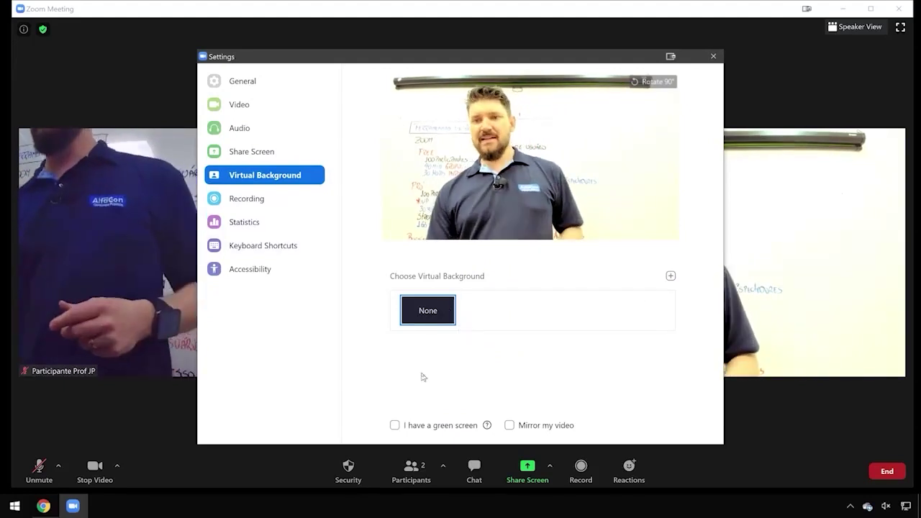
left_click(436, 426)
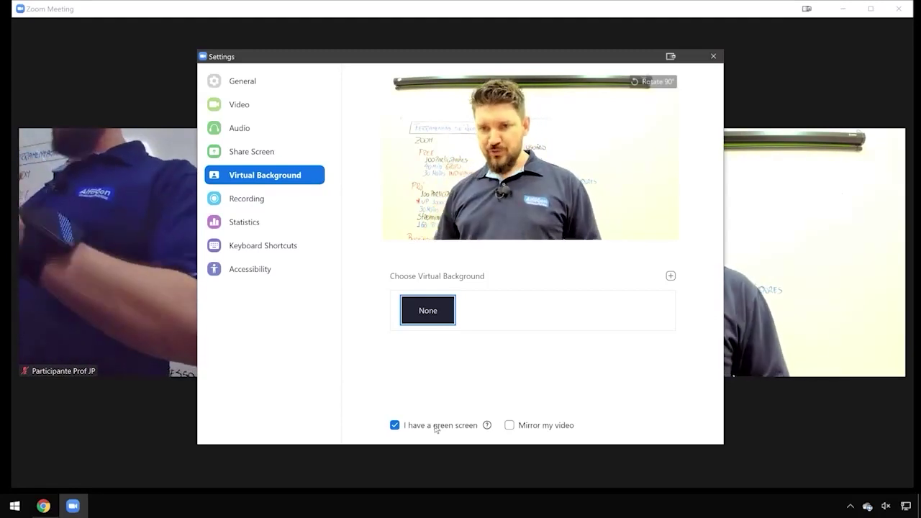
left_click(436, 425)
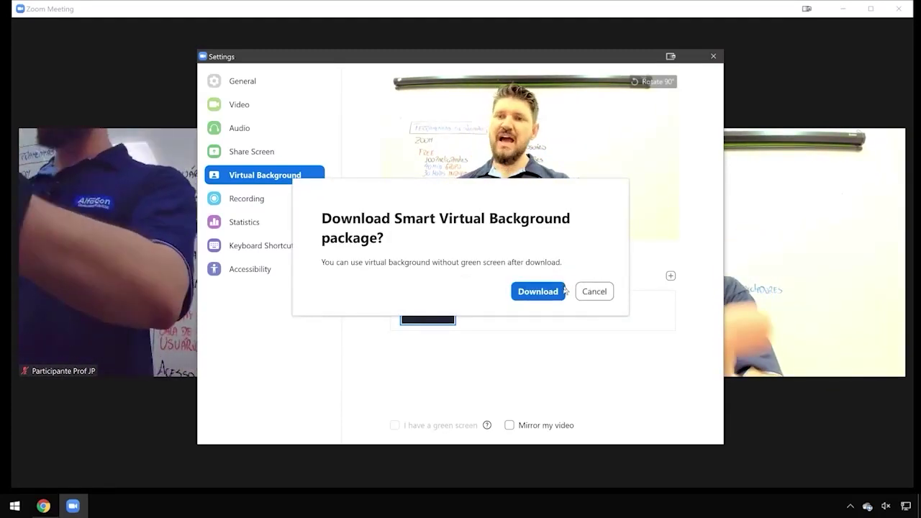
left_click(595, 291)
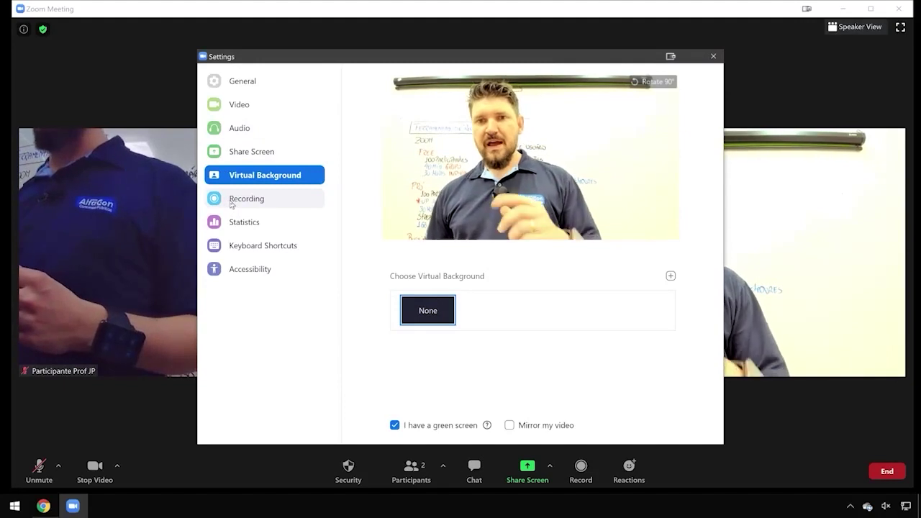
Set the reaction skin tone to Light in the general settings and close the settings window
left_click(248, 161)
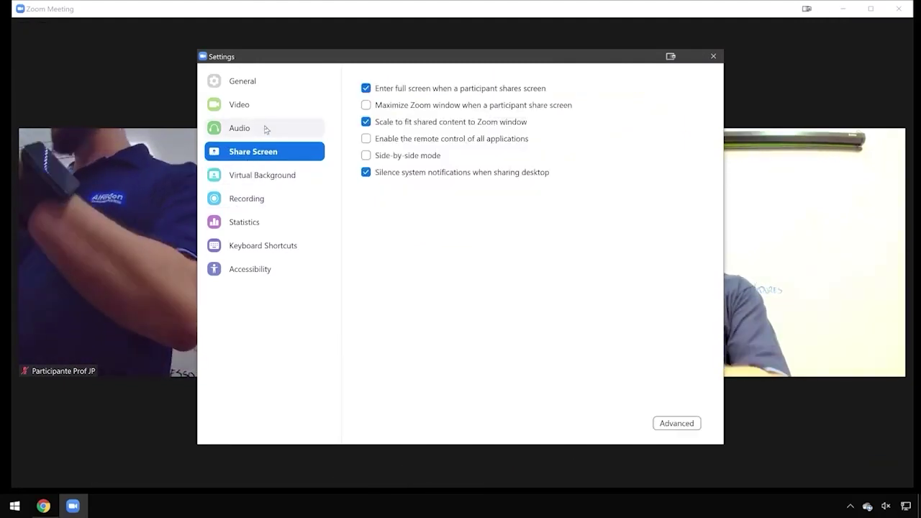
left_click(263, 83)
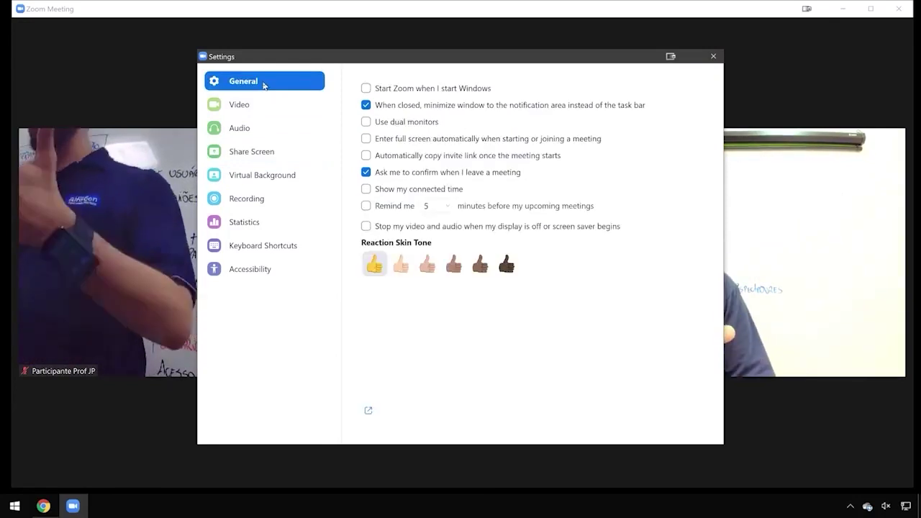
left_click(403, 266)
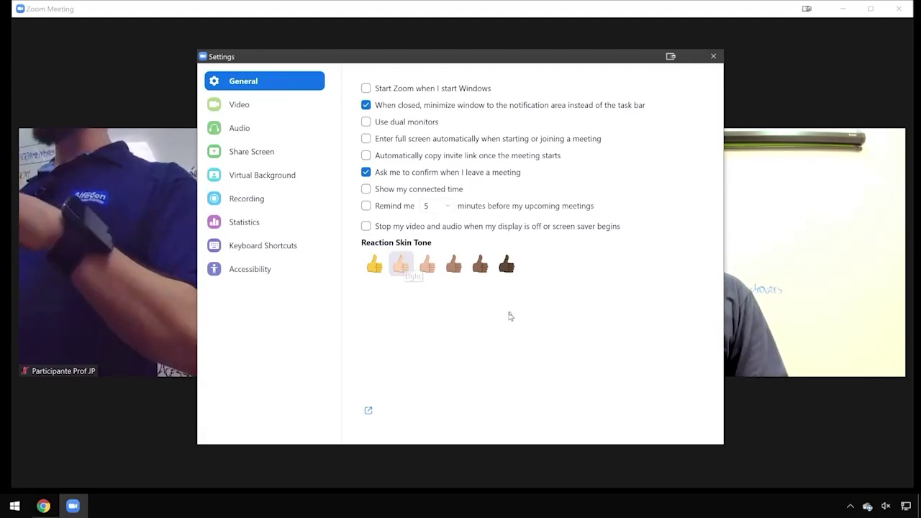
left_click(713, 57)
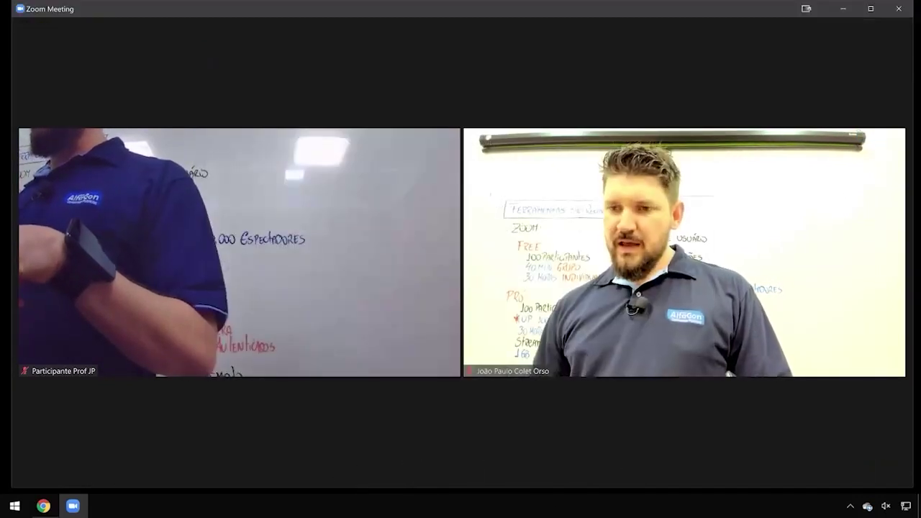
Send a clapping reaction and two thumbs-up reactions in the meeting
left_click(619, 464)
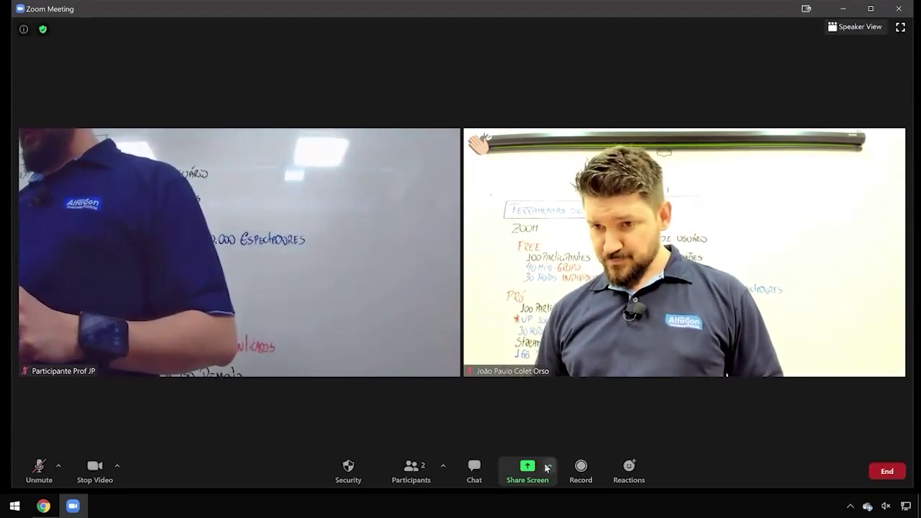
left_click(629, 469)
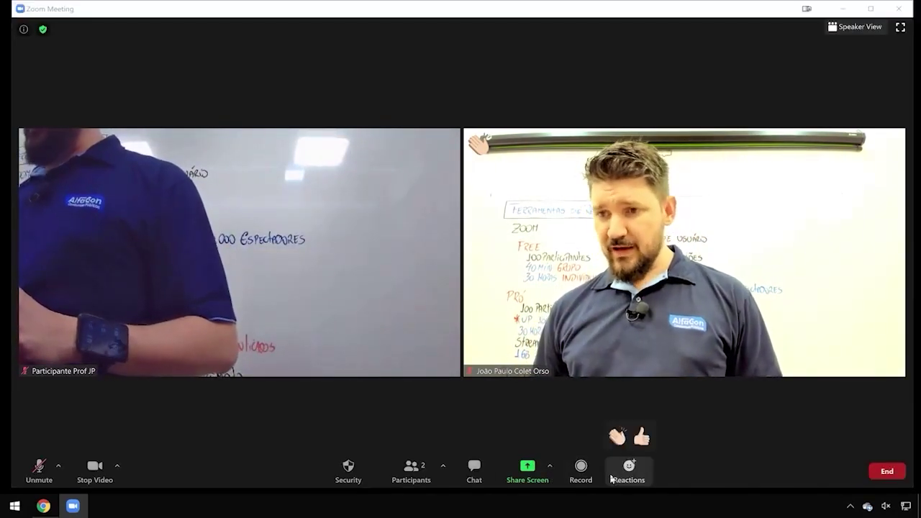
left_click(646, 439)
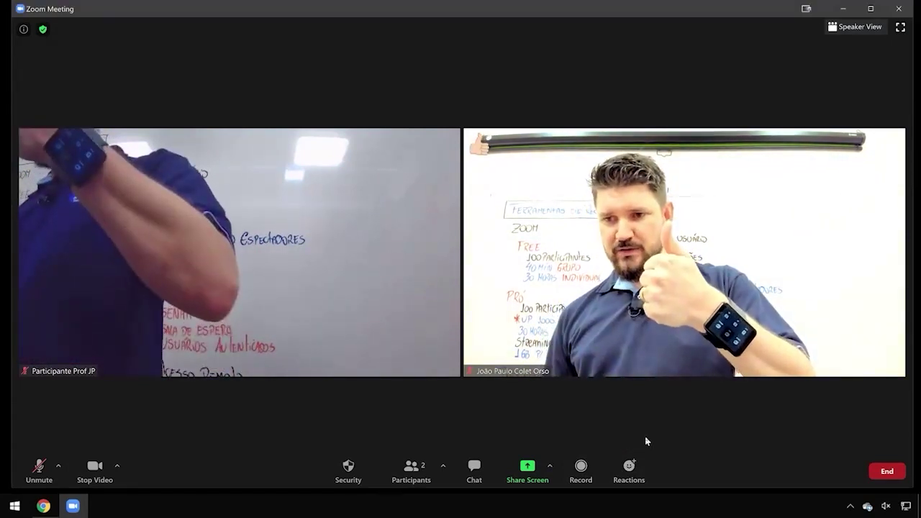
left_click(635, 476)
left_click(641, 436)
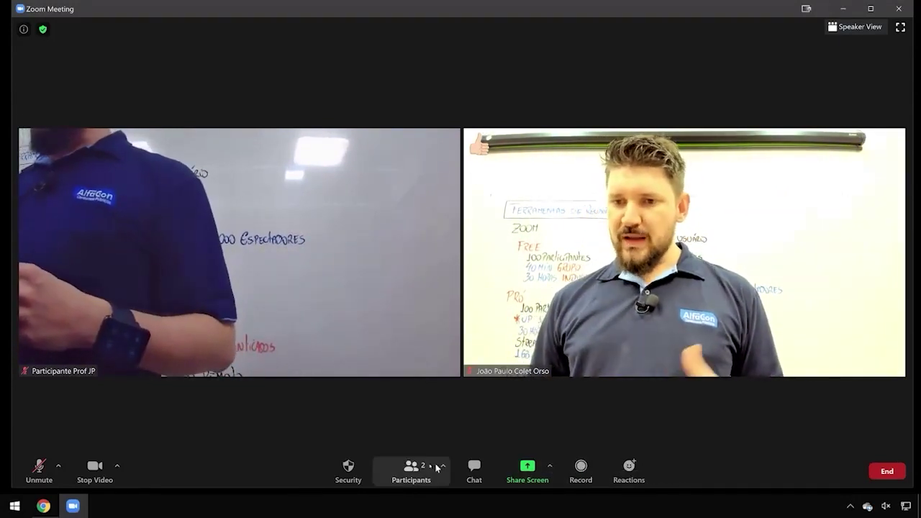
In the video settings, try mirroring the video, turn it off again, and switch the camera to Original Ratio
left_click(117, 466)
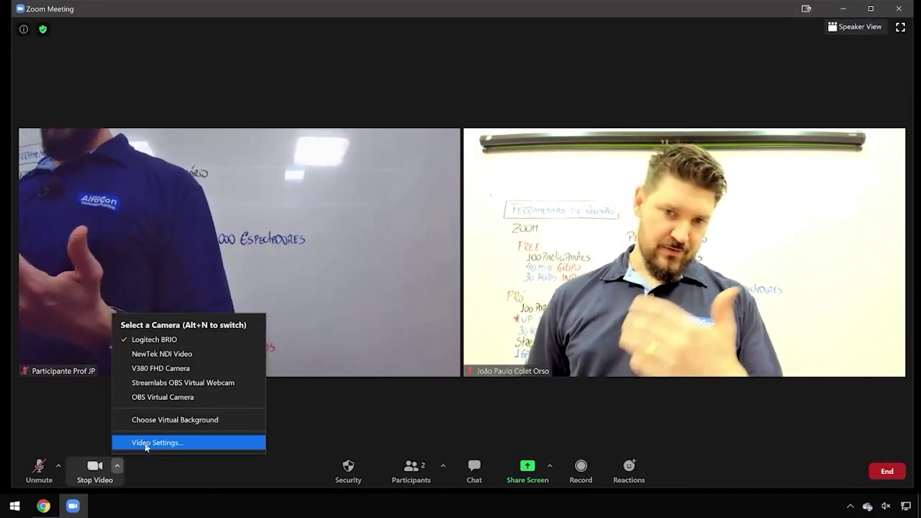
left_click(148, 443)
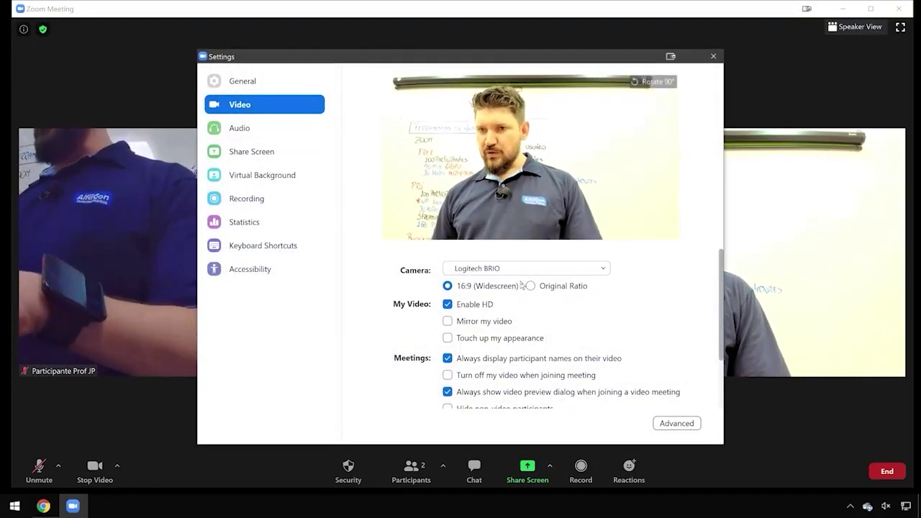
left_click(497, 324)
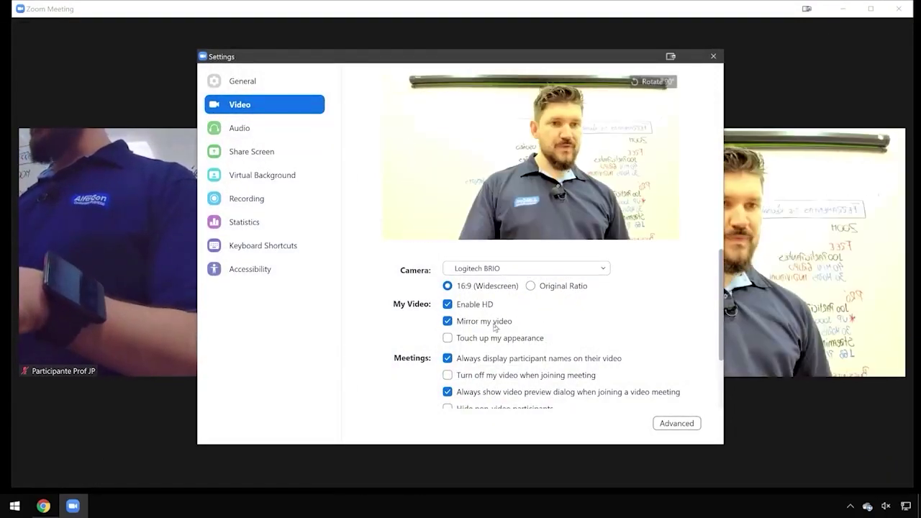
left_click(495, 327)
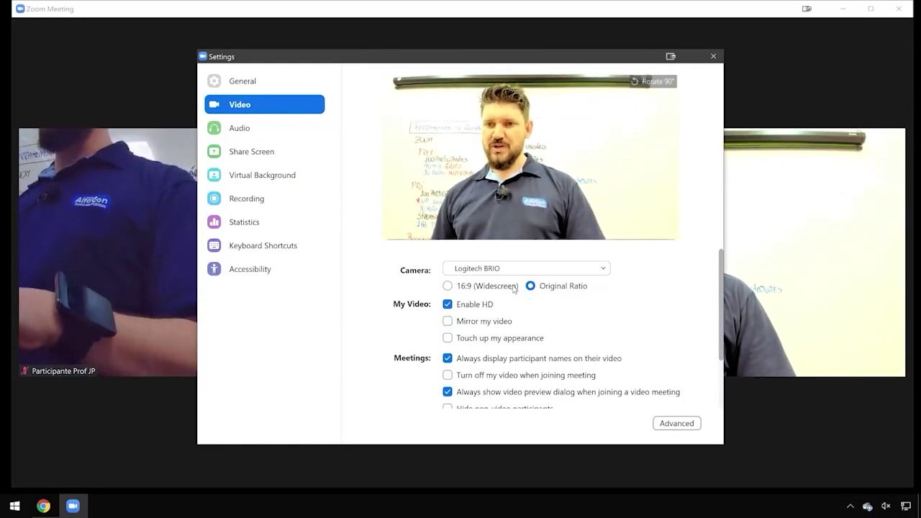
scroll(473, 370, "down", 2)
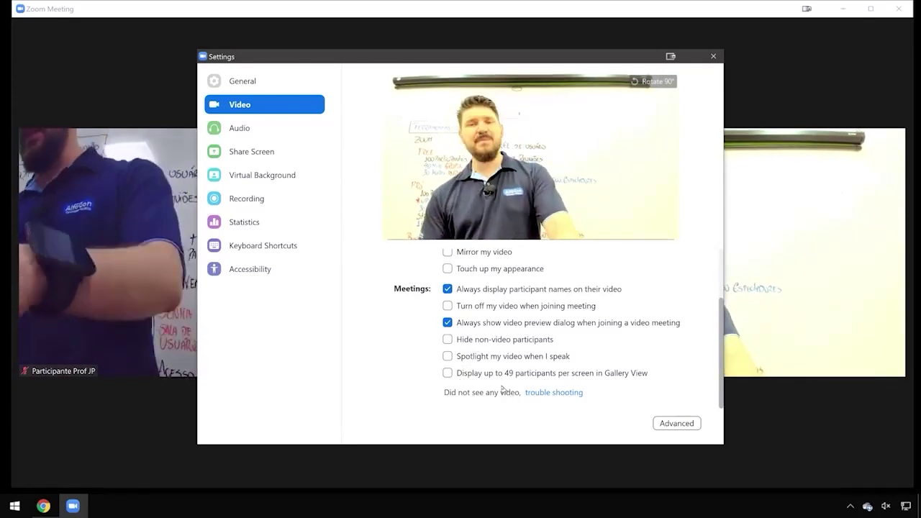
Examine the audio settings and the lists of available microphones and speakers
left_click(241, 128)
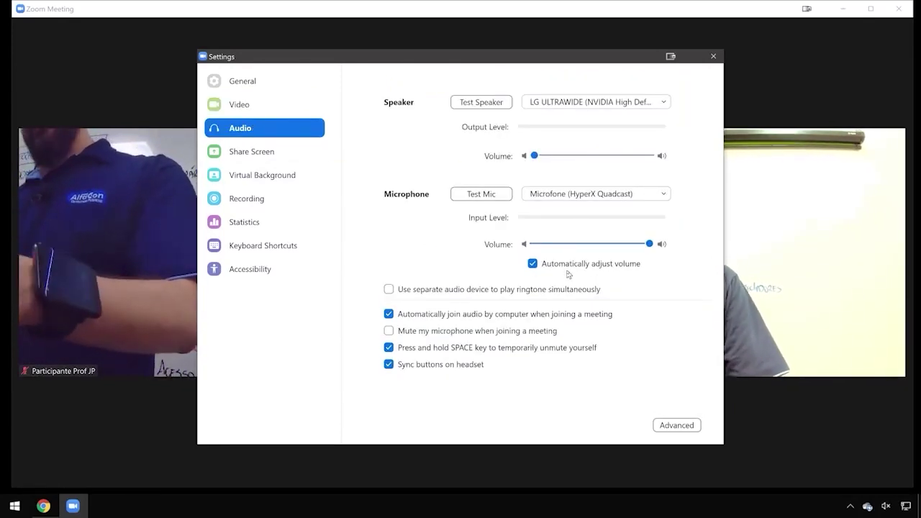
mouse_move(127, 417)
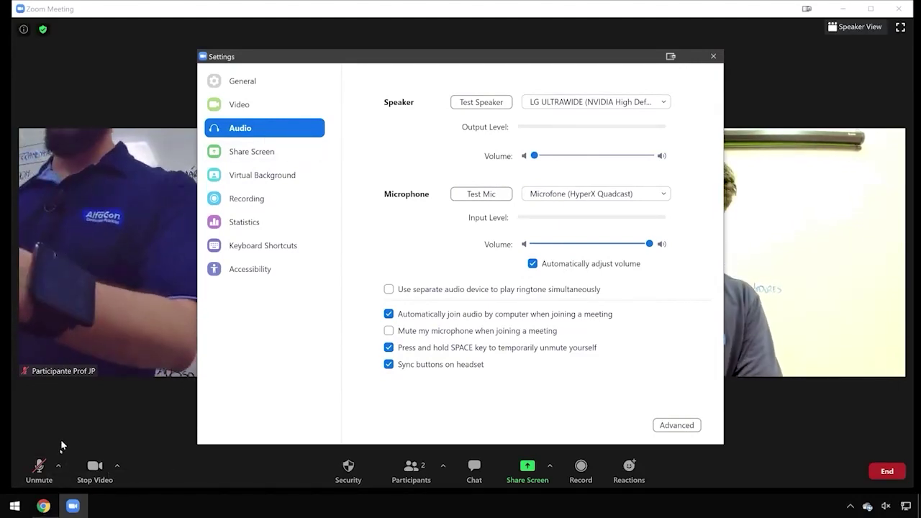
left_click(58, 466)
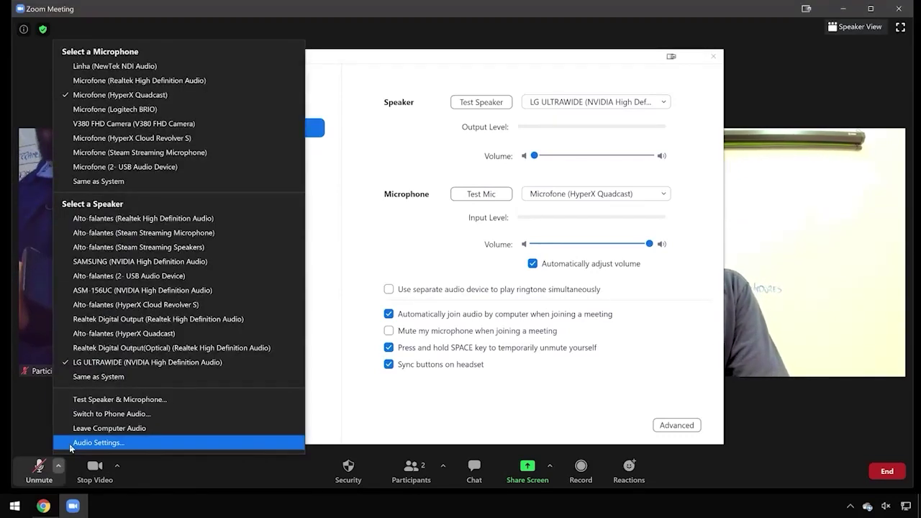
left_click(424, 152)
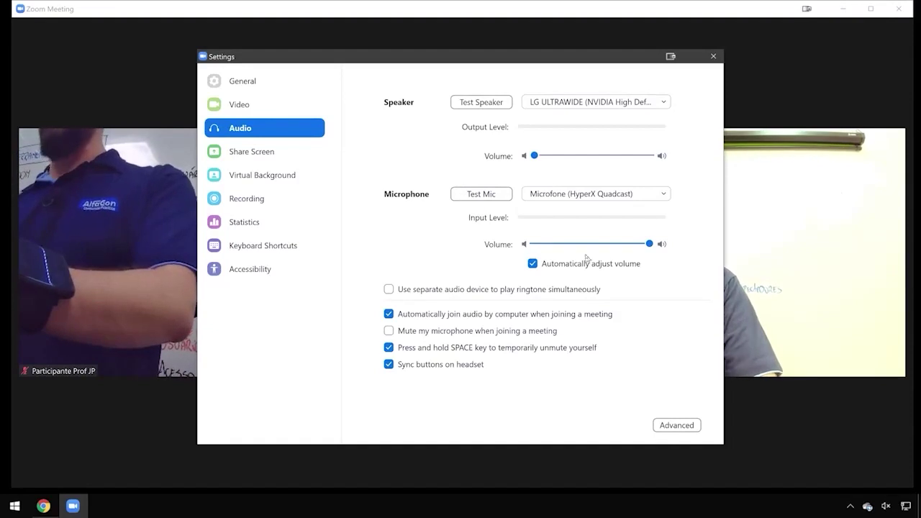
left_click(568, 193)
left_click(568, 193)
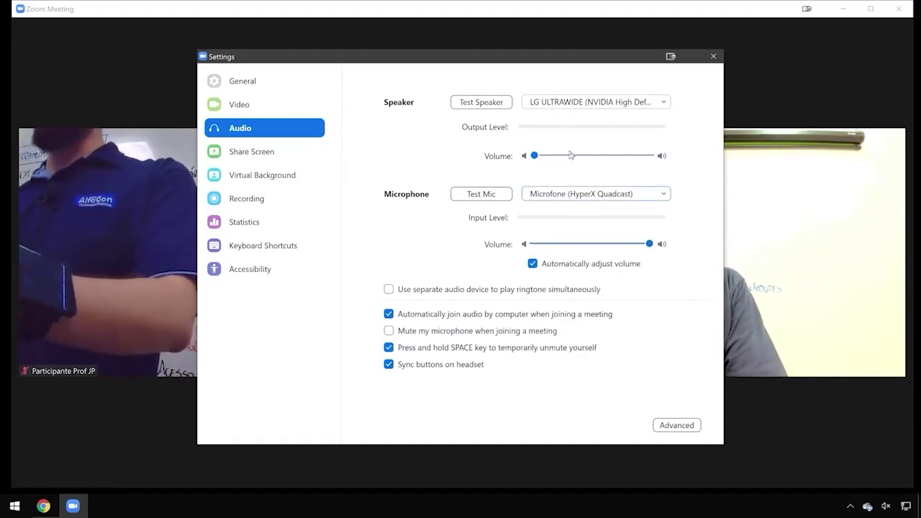
left_click(569, 108)
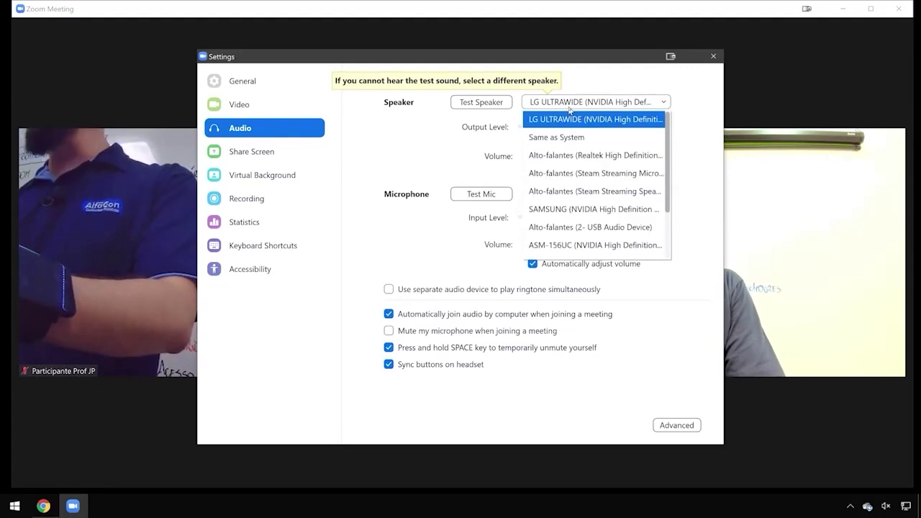
Review the share screen, virtual background and local recording settings
left_click(569, 108)
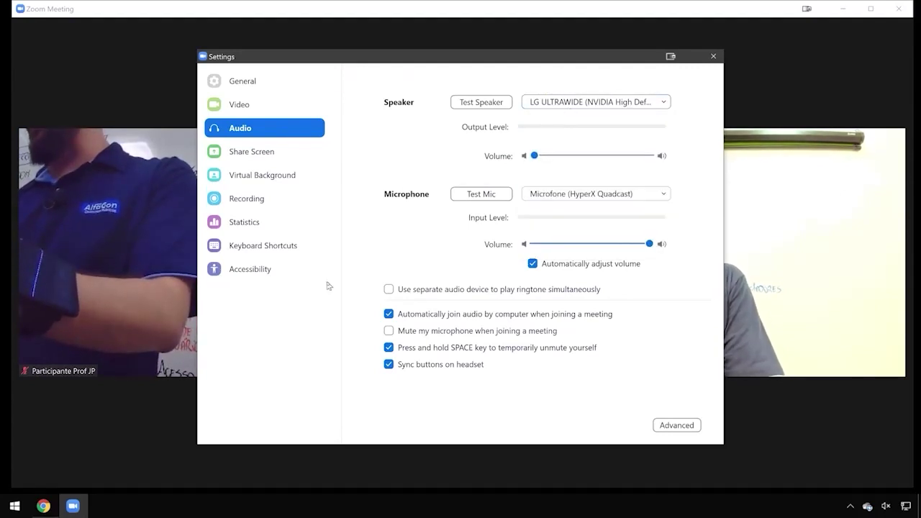
left_click(279, 162)
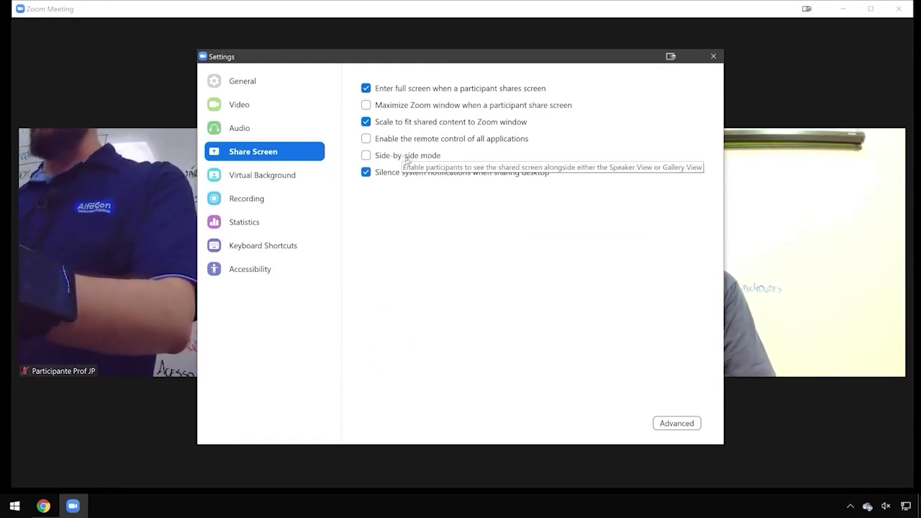
left_click(284, 175)
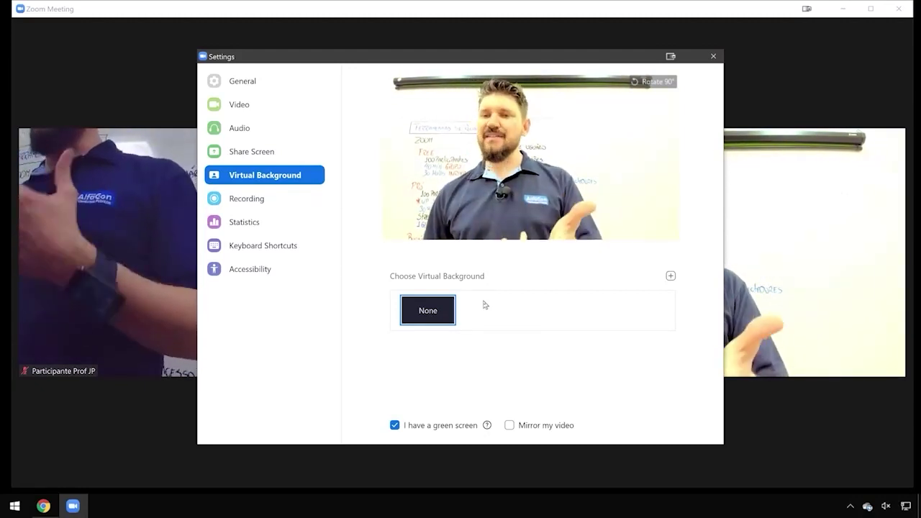
left_click(252, 202)
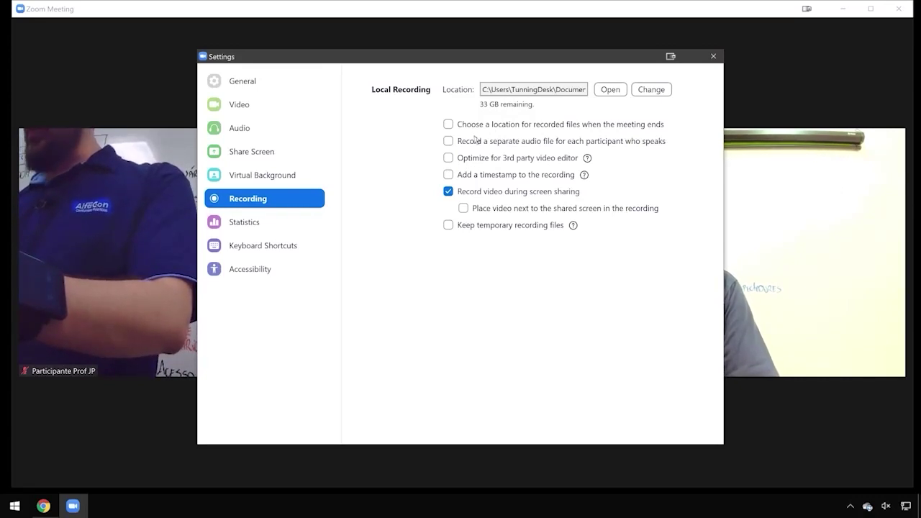
Examine the overall, audio, video and screen sharing statistics, and look over the list of keyboard shortcuts
left_click(260, 223)
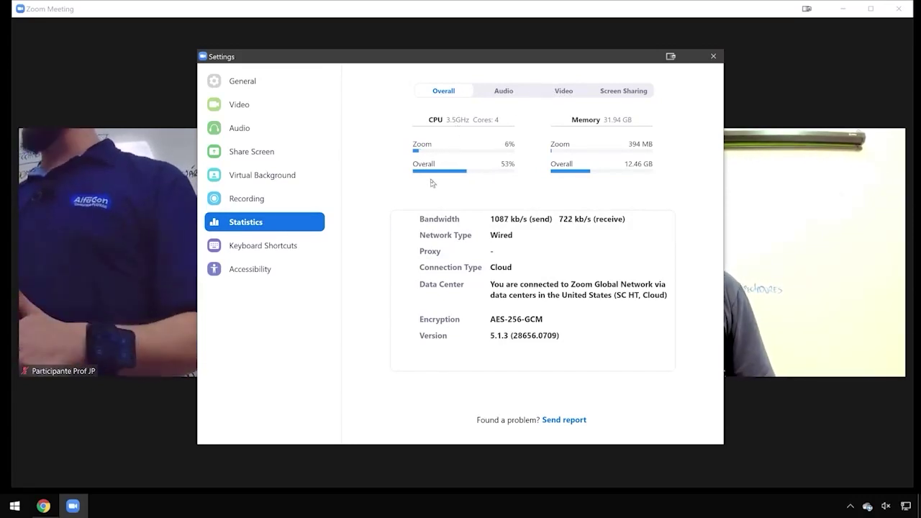
left_click(504, 91)
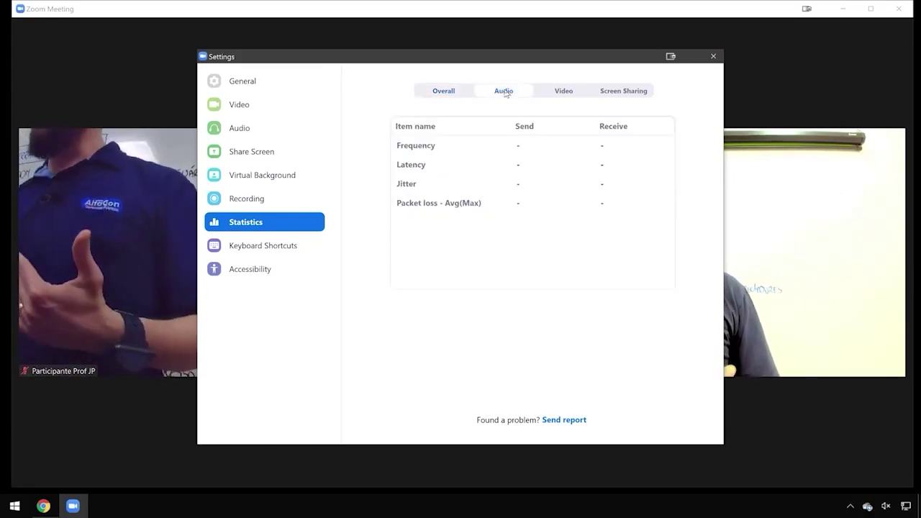
left_click(557, 97)
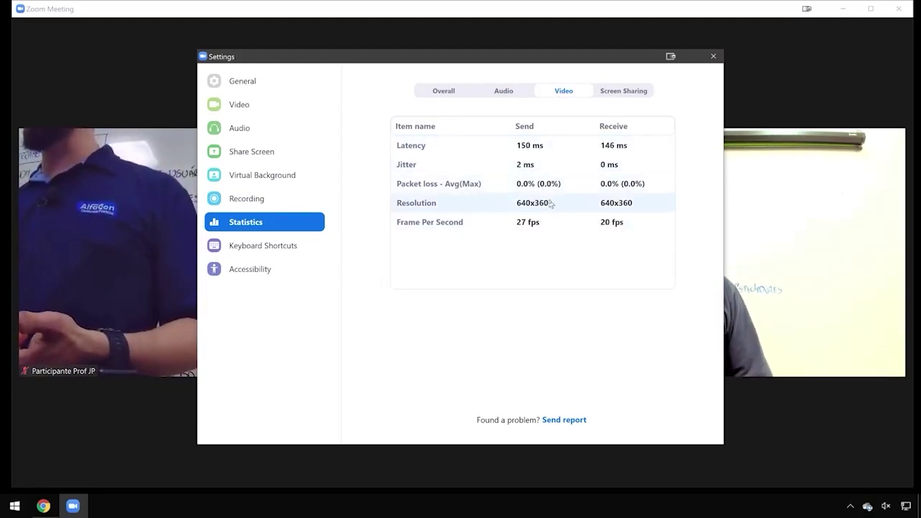
left_click(623, 91)
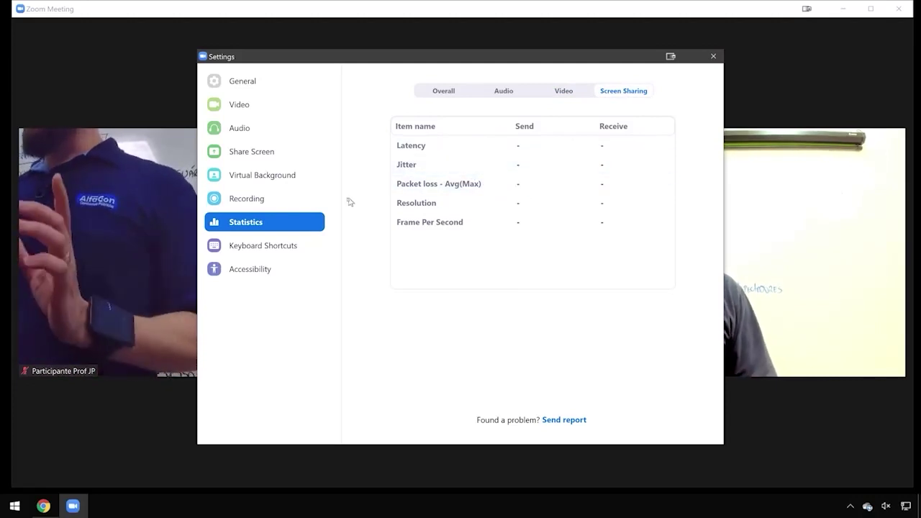
left_click(301, 243)
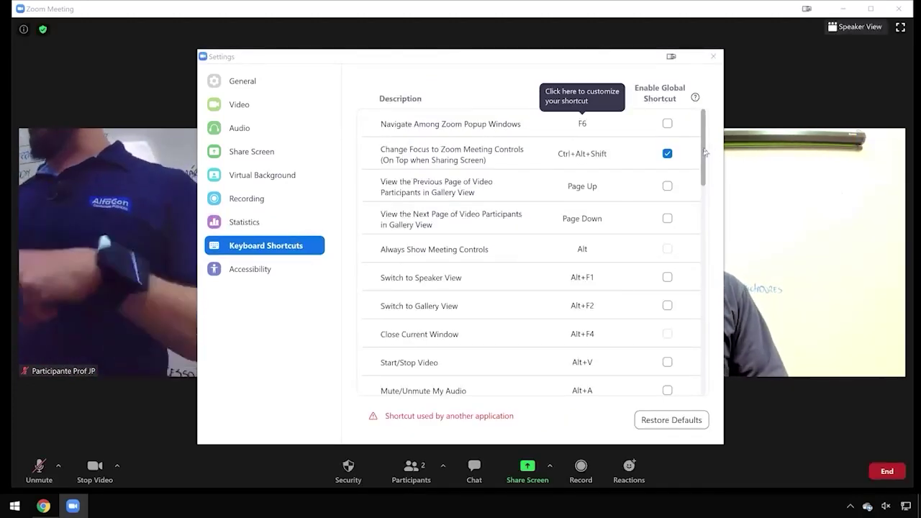
left_click_drag(706, 149, 717, 122)
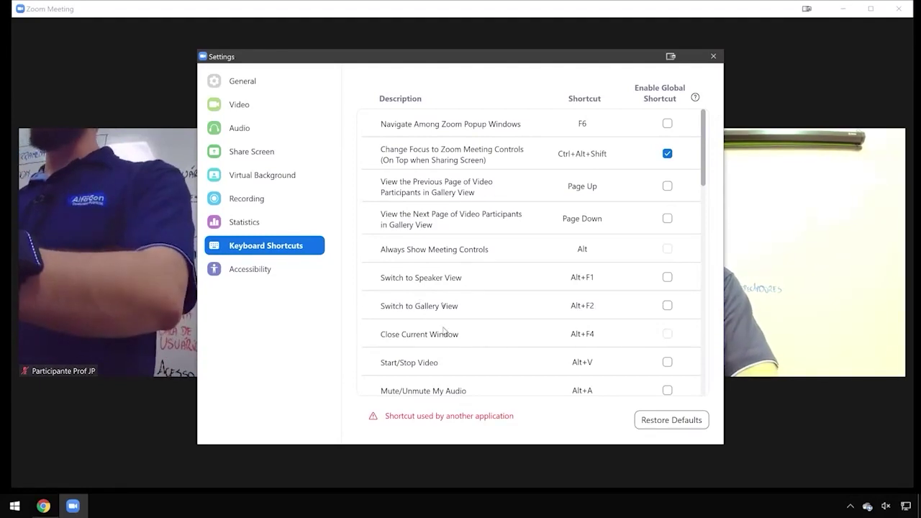
Try the Medium closed caption font size in the accessibility settings
left_click(234, 268)
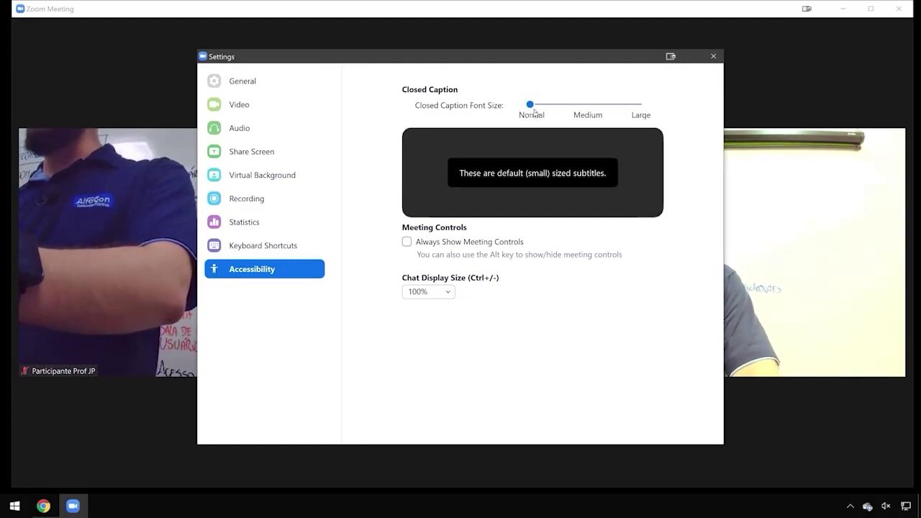
left_click(602, 103)
left_click(585, 106)
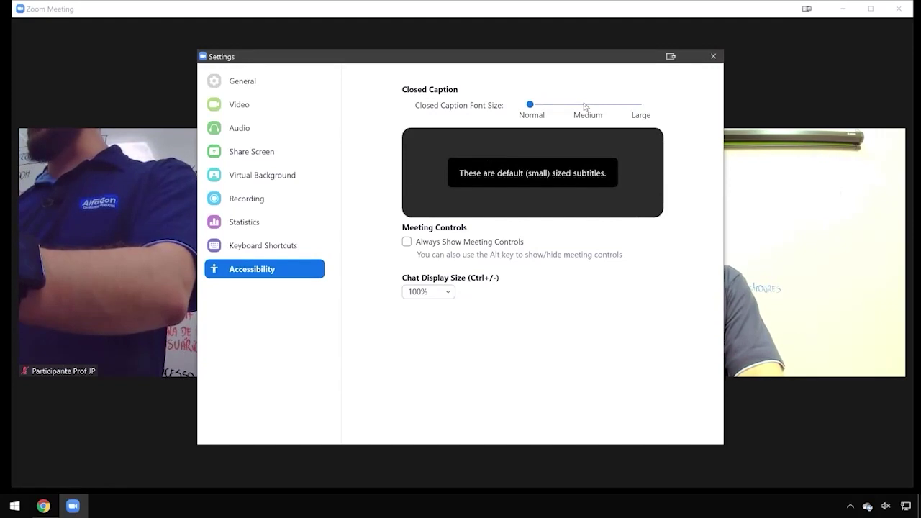
Try the option to always show meeting controls, turn it off again, and close the settings window
left_click(416, 248)
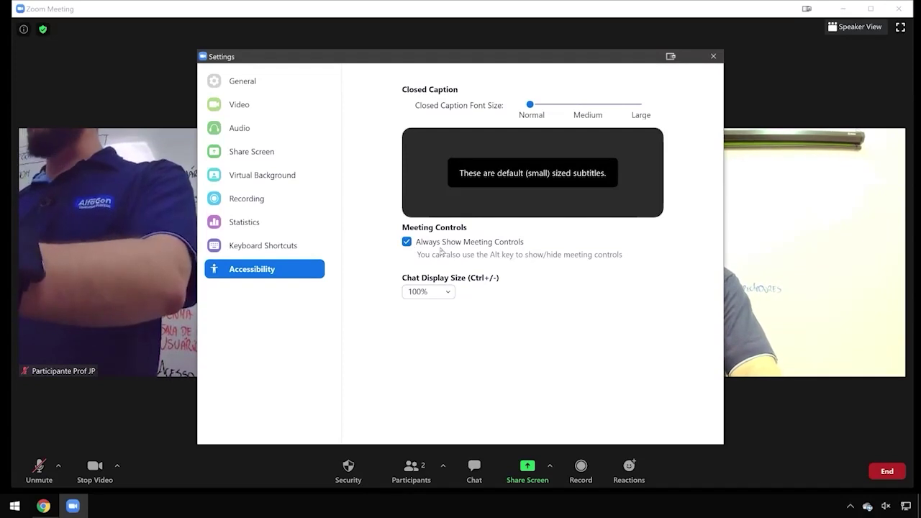
left_click(414, 243)
left_click(416, 245)
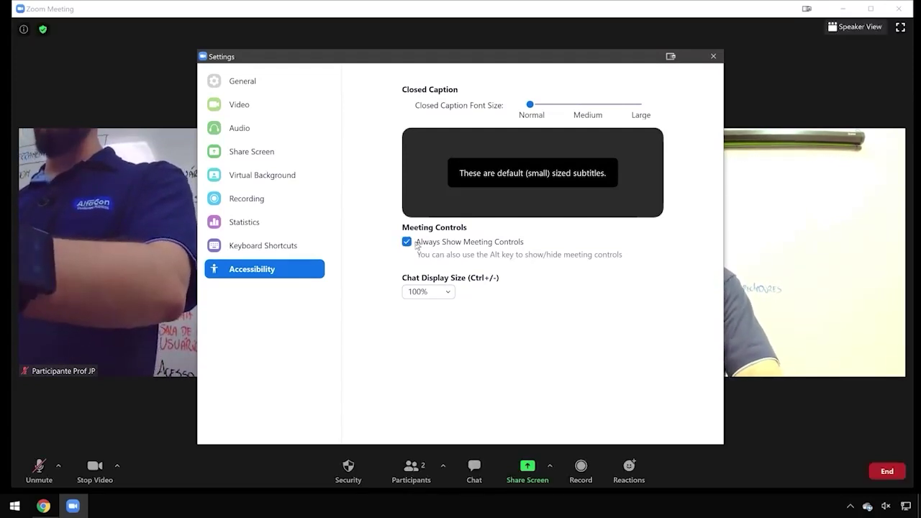
left_click(416, 245)
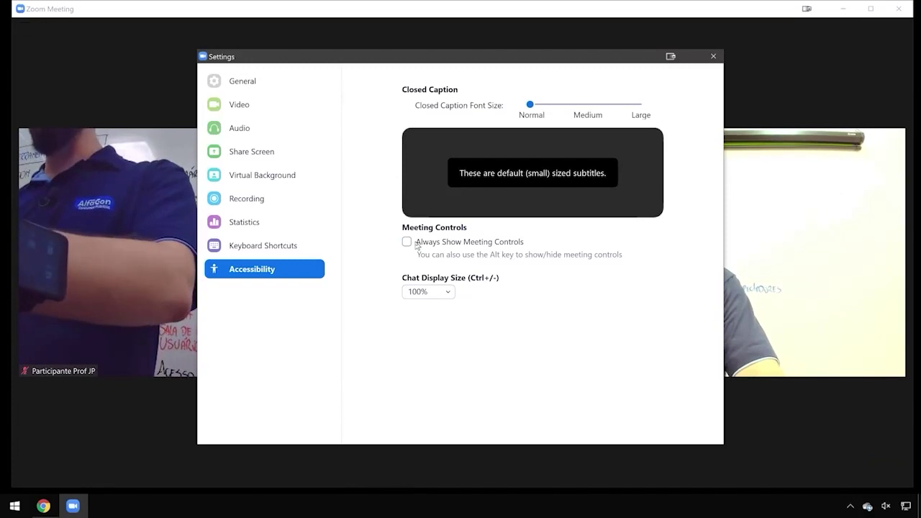
left_click(706, 58)
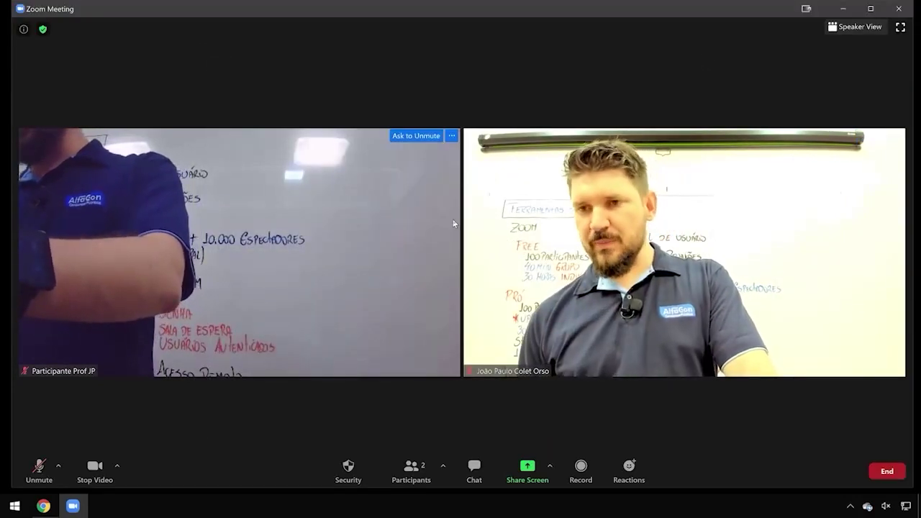